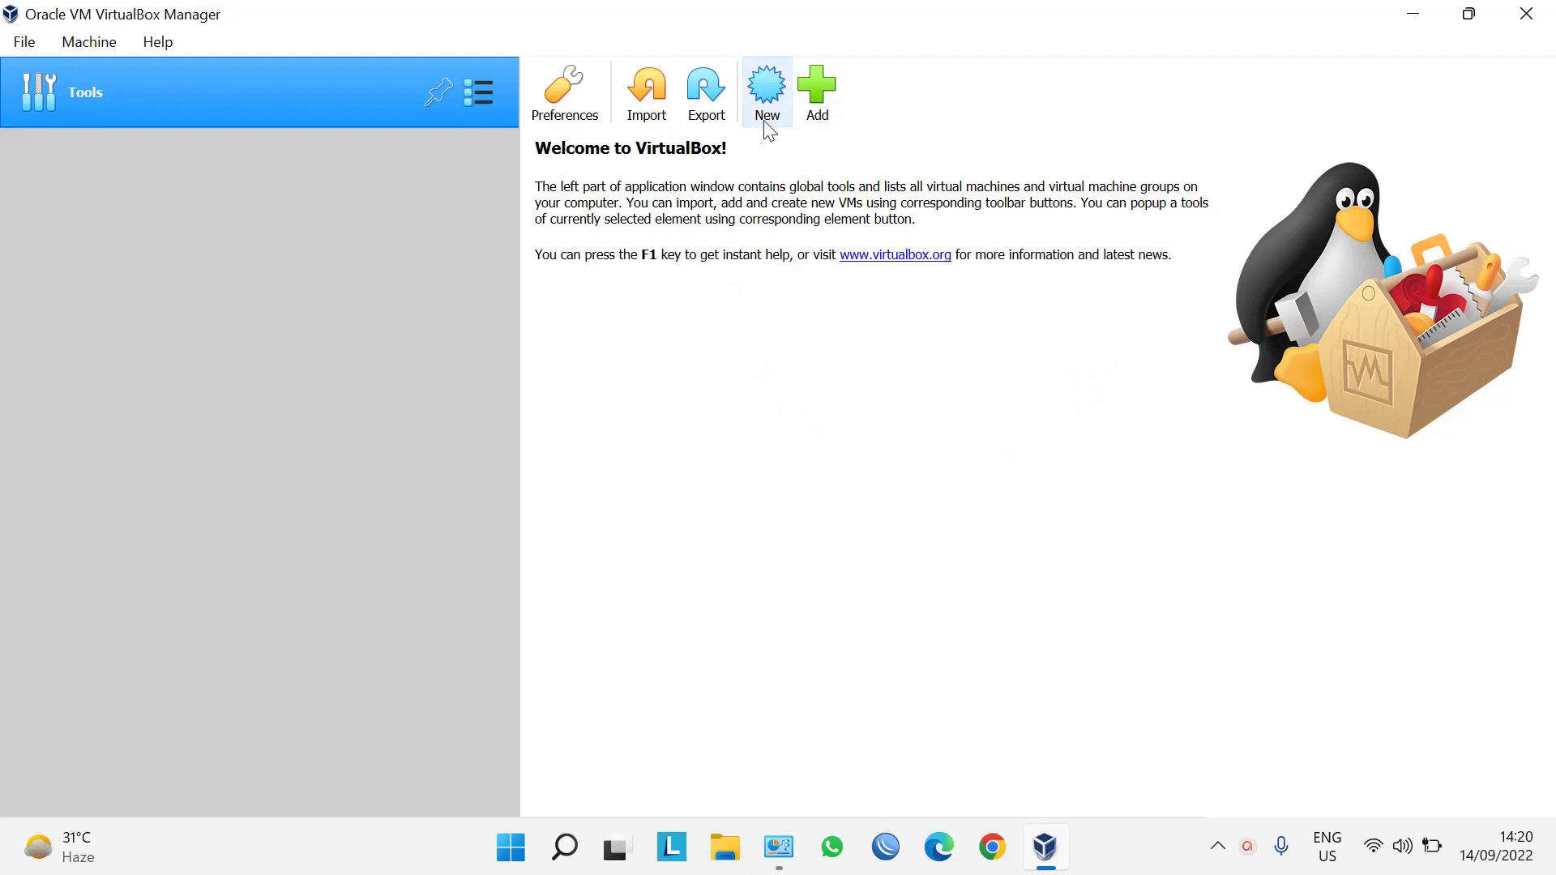
# Start a new virtual machine named 'Debian 8' with the Debian 64-bit OS type.
pyautogui.click(767, 123)
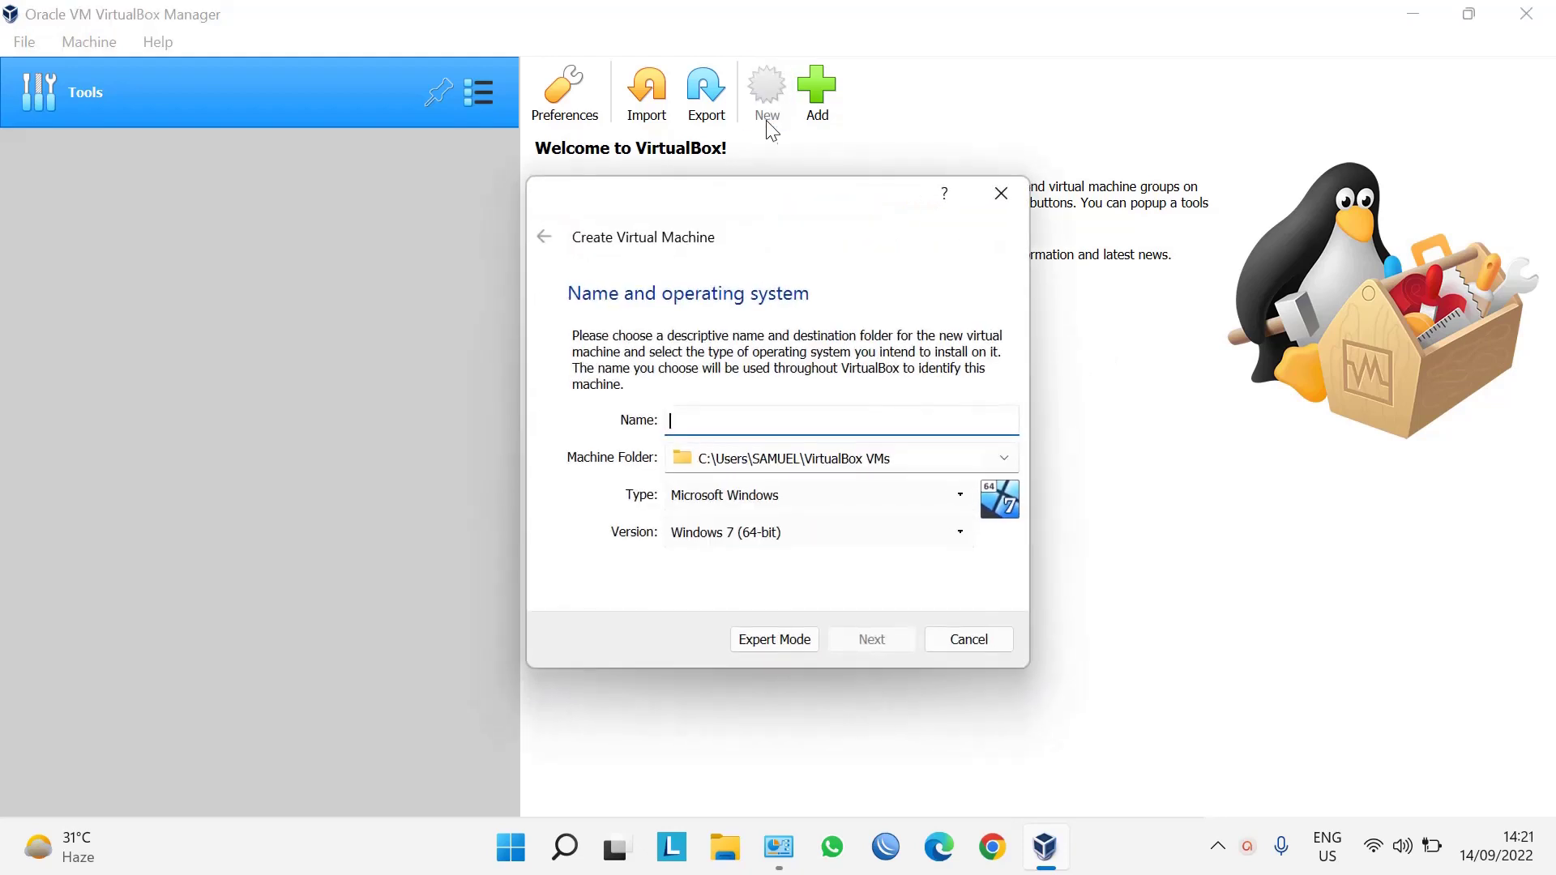
pyautogui.click(784, 433)
pyautogui.press('capslock')
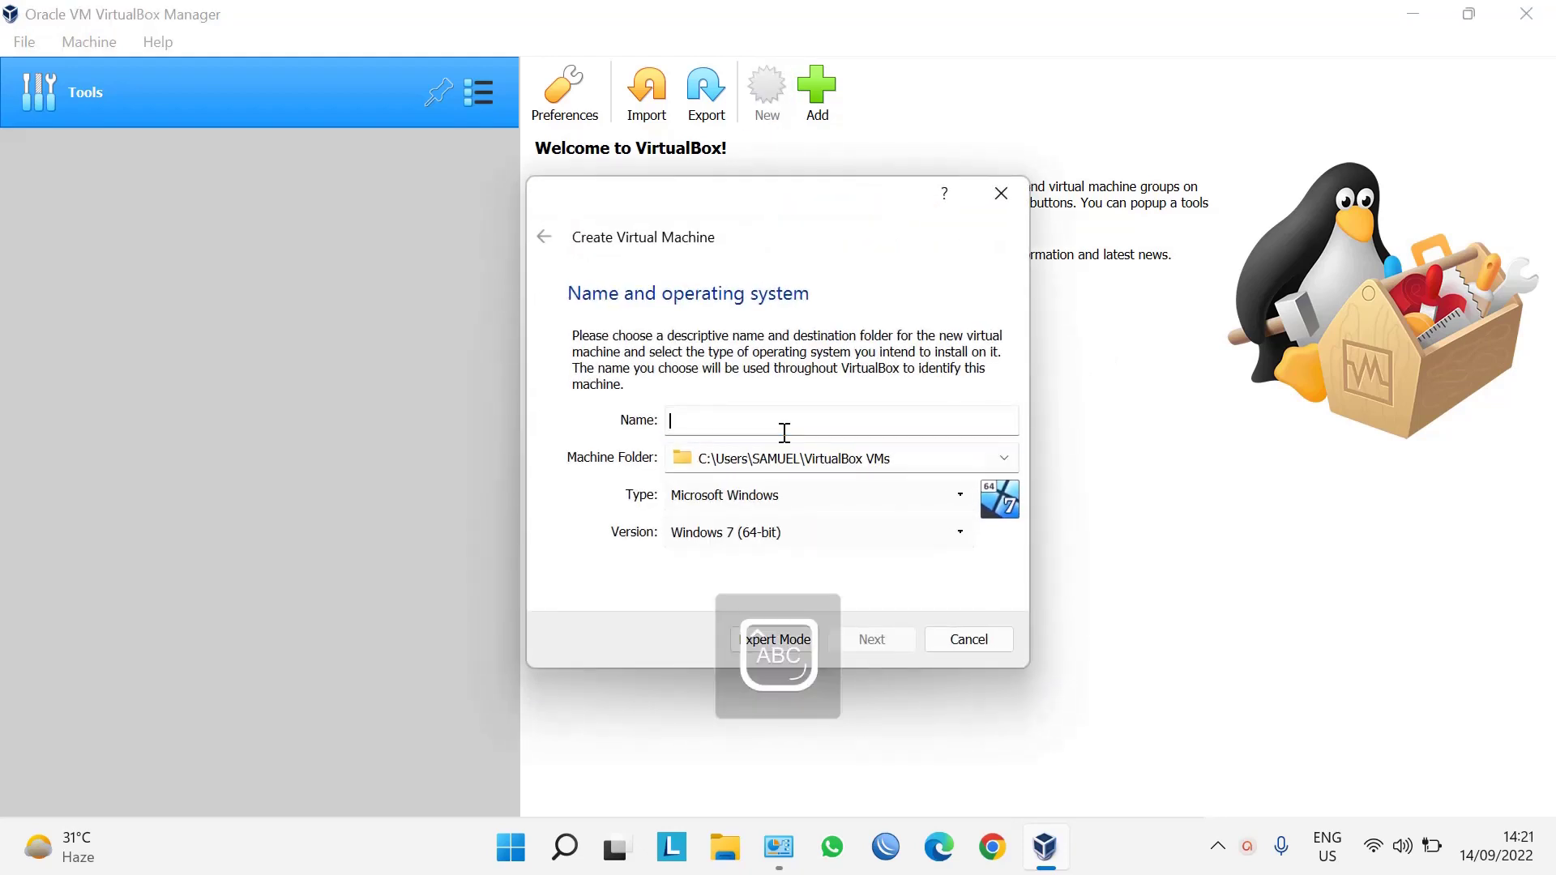
pyautogui.write('D')
pyautogui.press('capslock')
pyautogui.write('al')
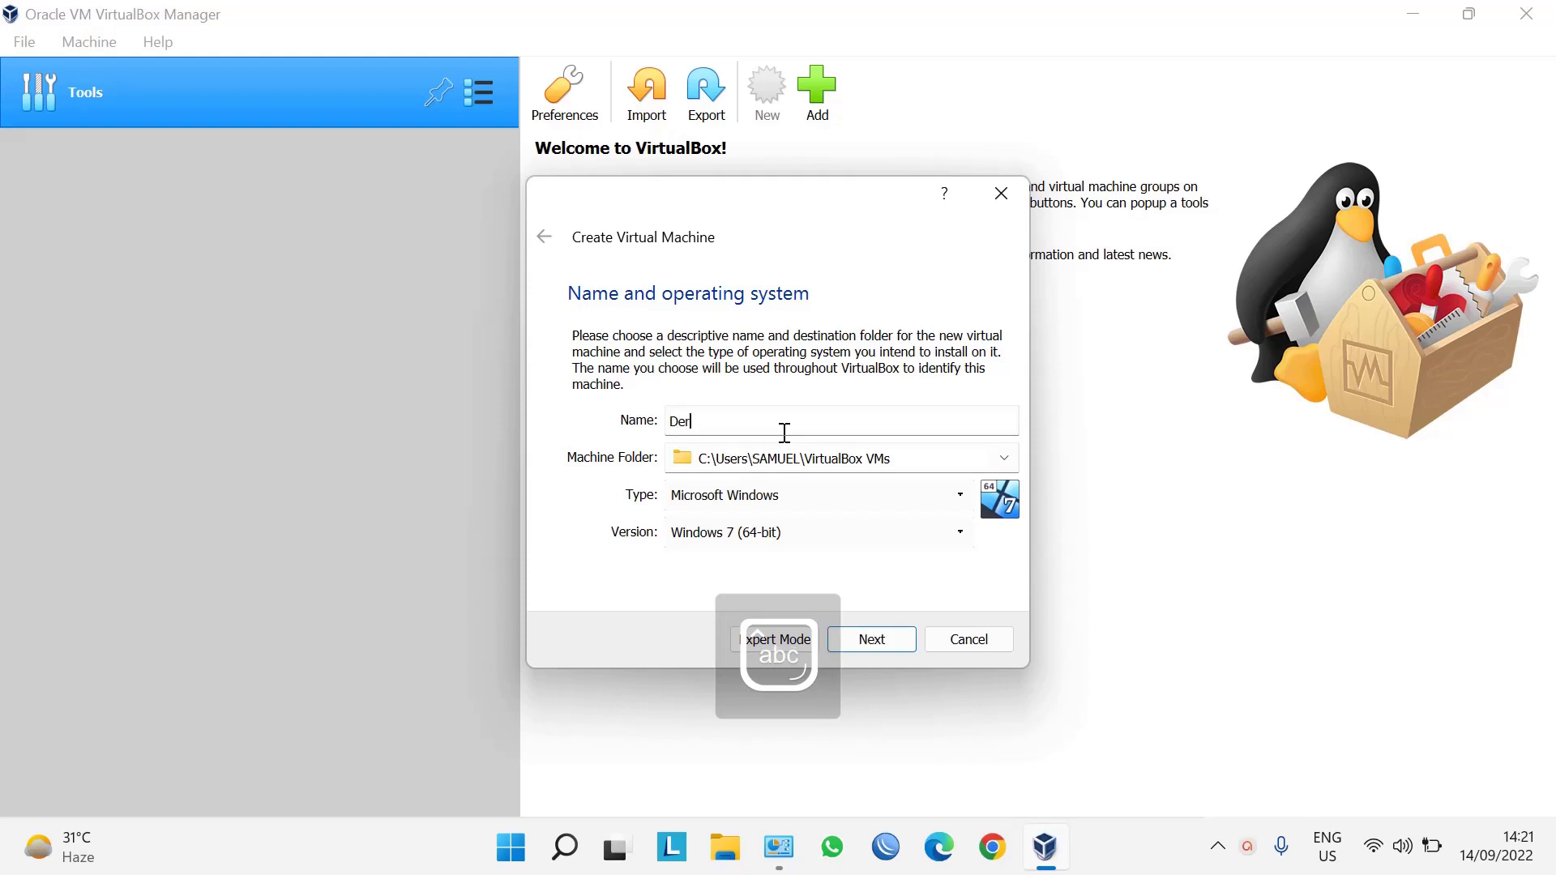
pyautogui.press('BackSpace')
pyautogui.press('BackSpace')
pyautogui.write('ebian 8')
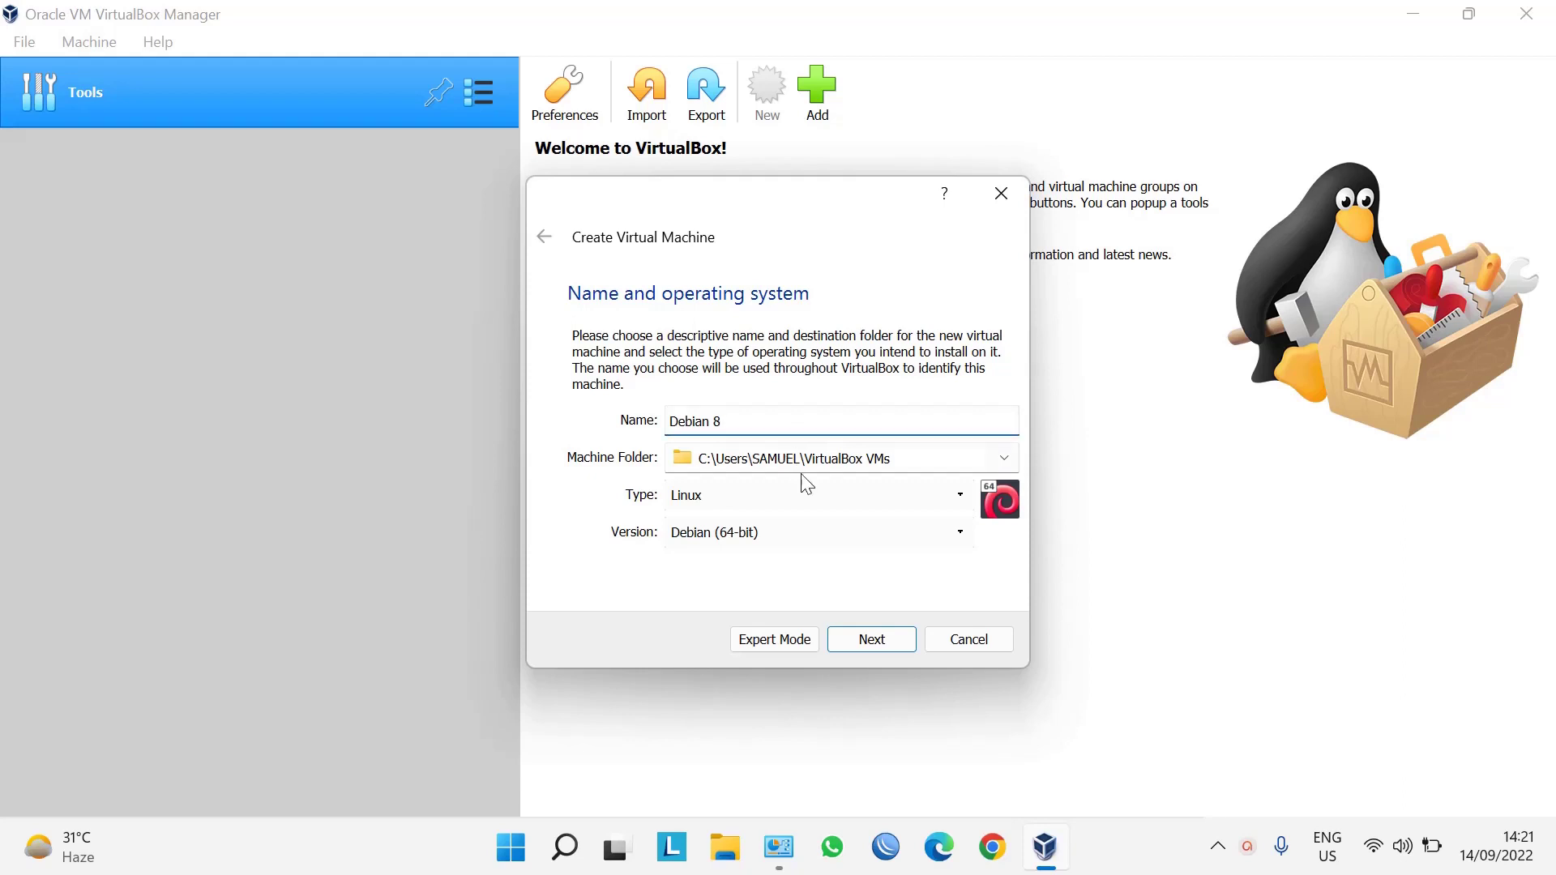
pyautogui.click(881, 640)
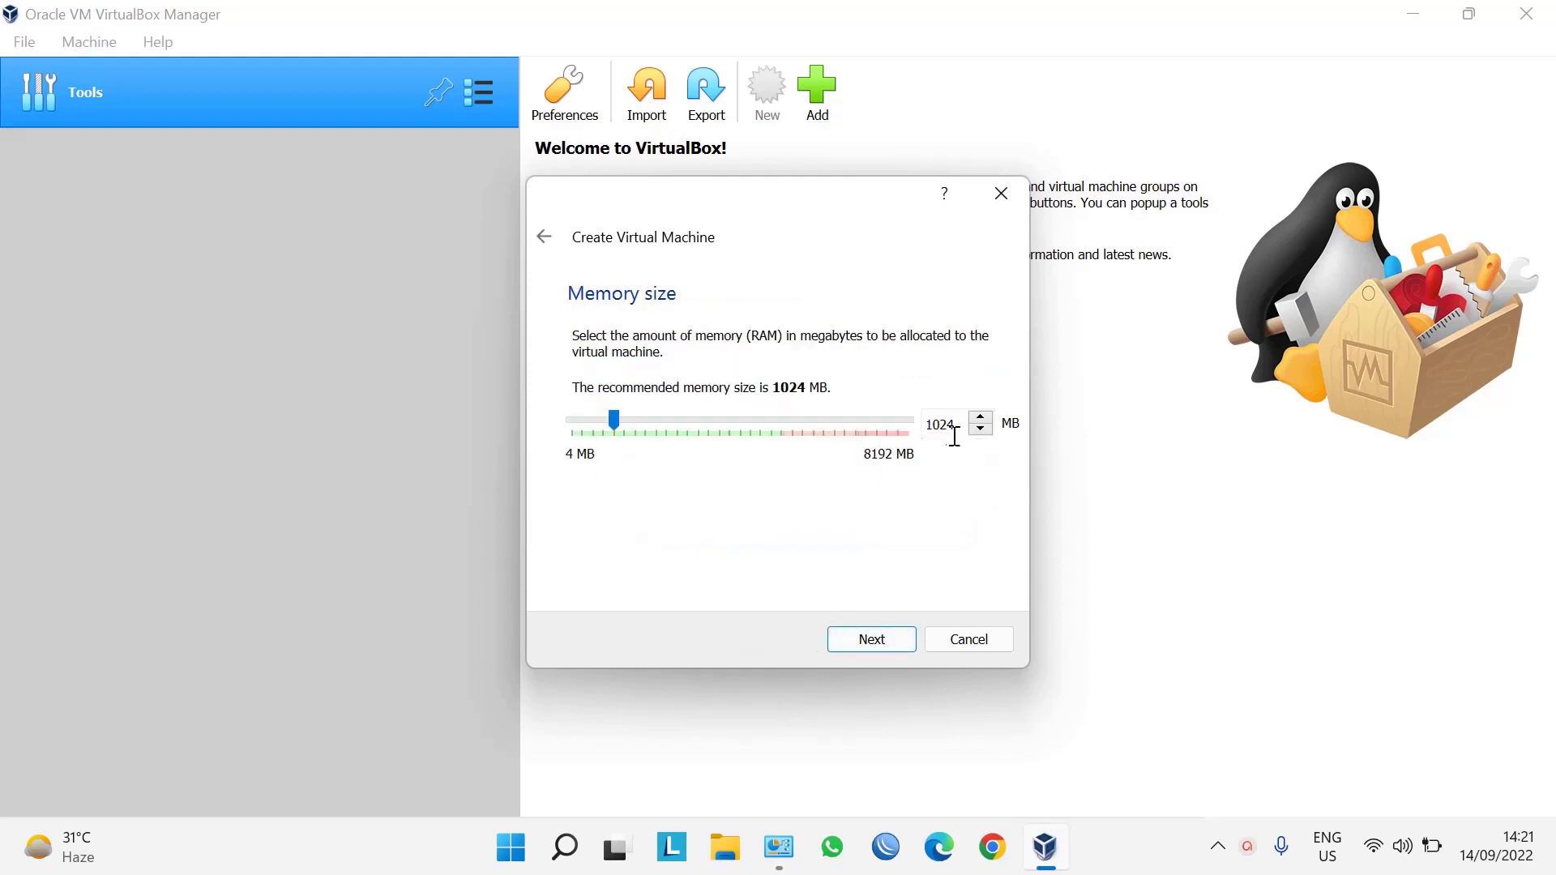
# Give the machine 4096 MB of memory.
pyautogui.doubleClick(955, 435)
pyautogui.write('4096')
pyautogui.click(891, 639)
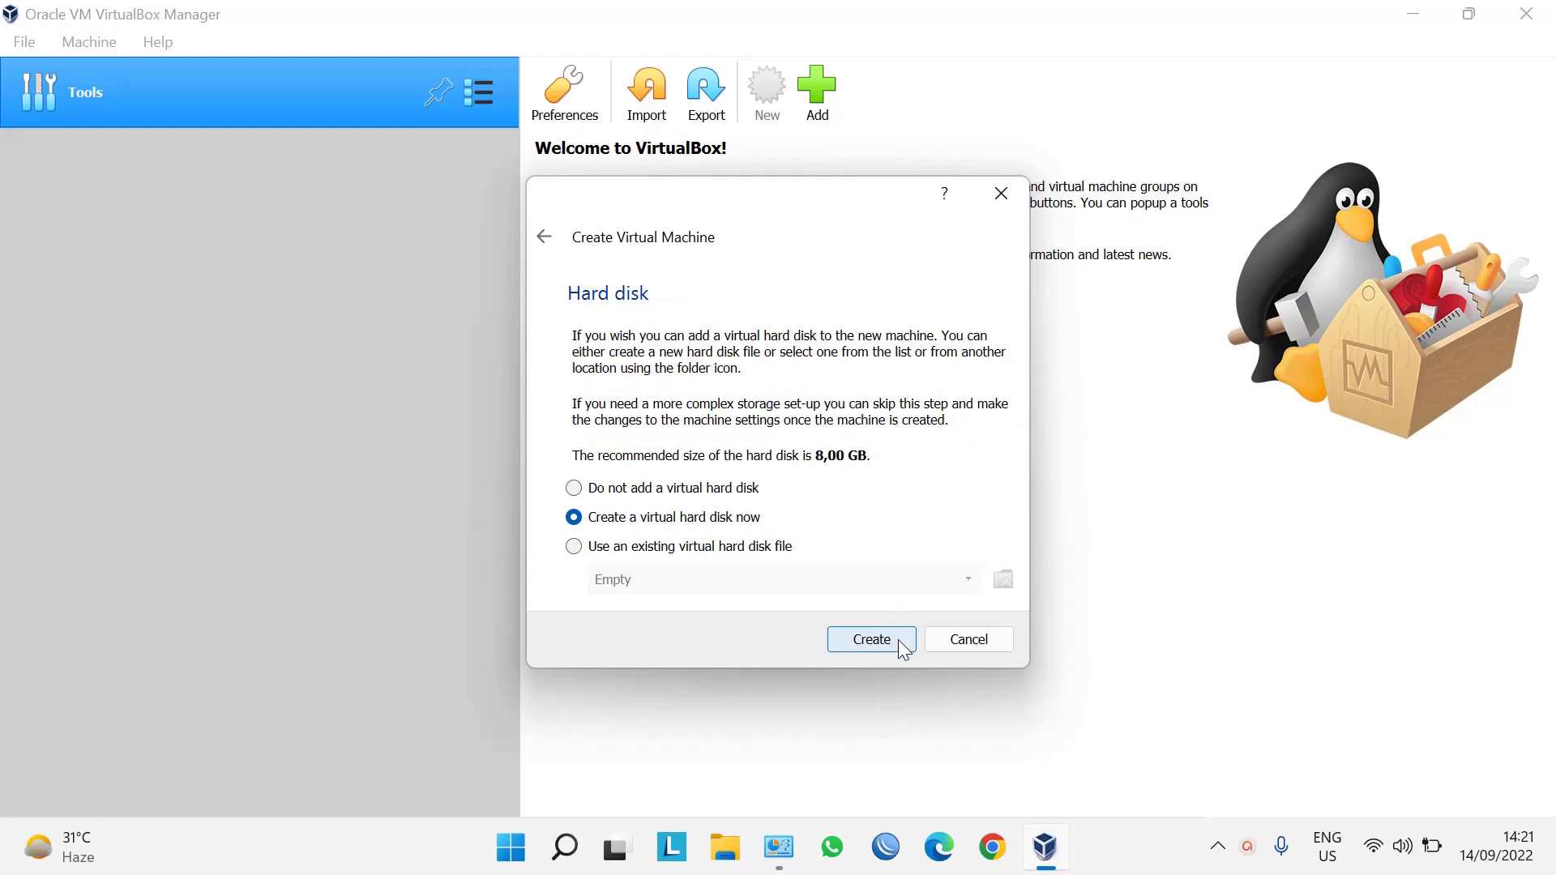
# Create a new dynamically allocated 8 GB VDI virtual hard disk to finish the machine.
pyautogui.click(902, 649)
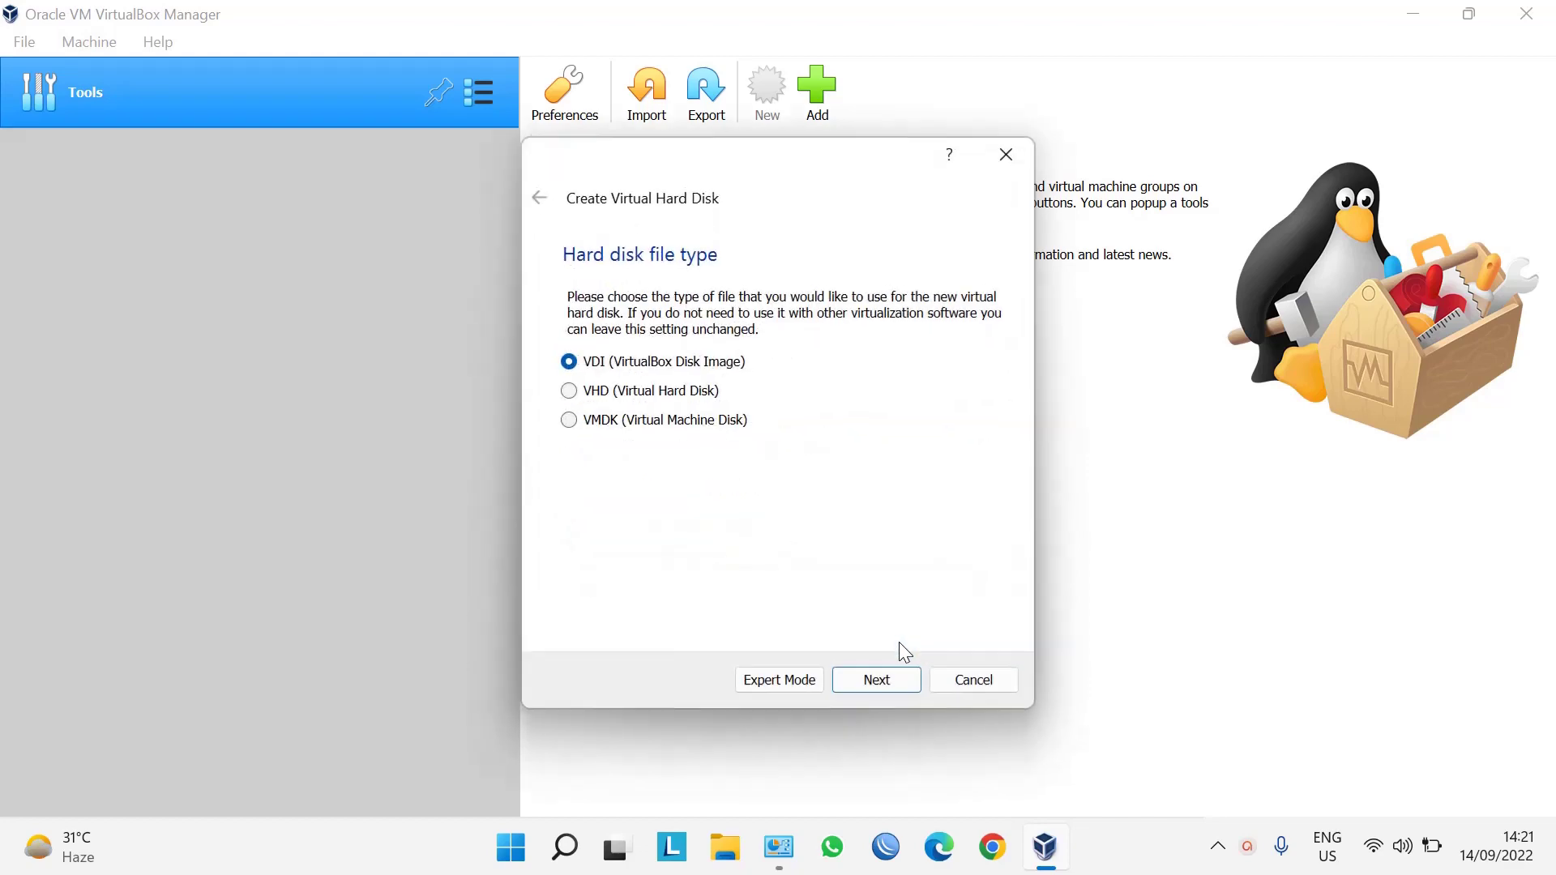
pyautogui.click(891, 685)
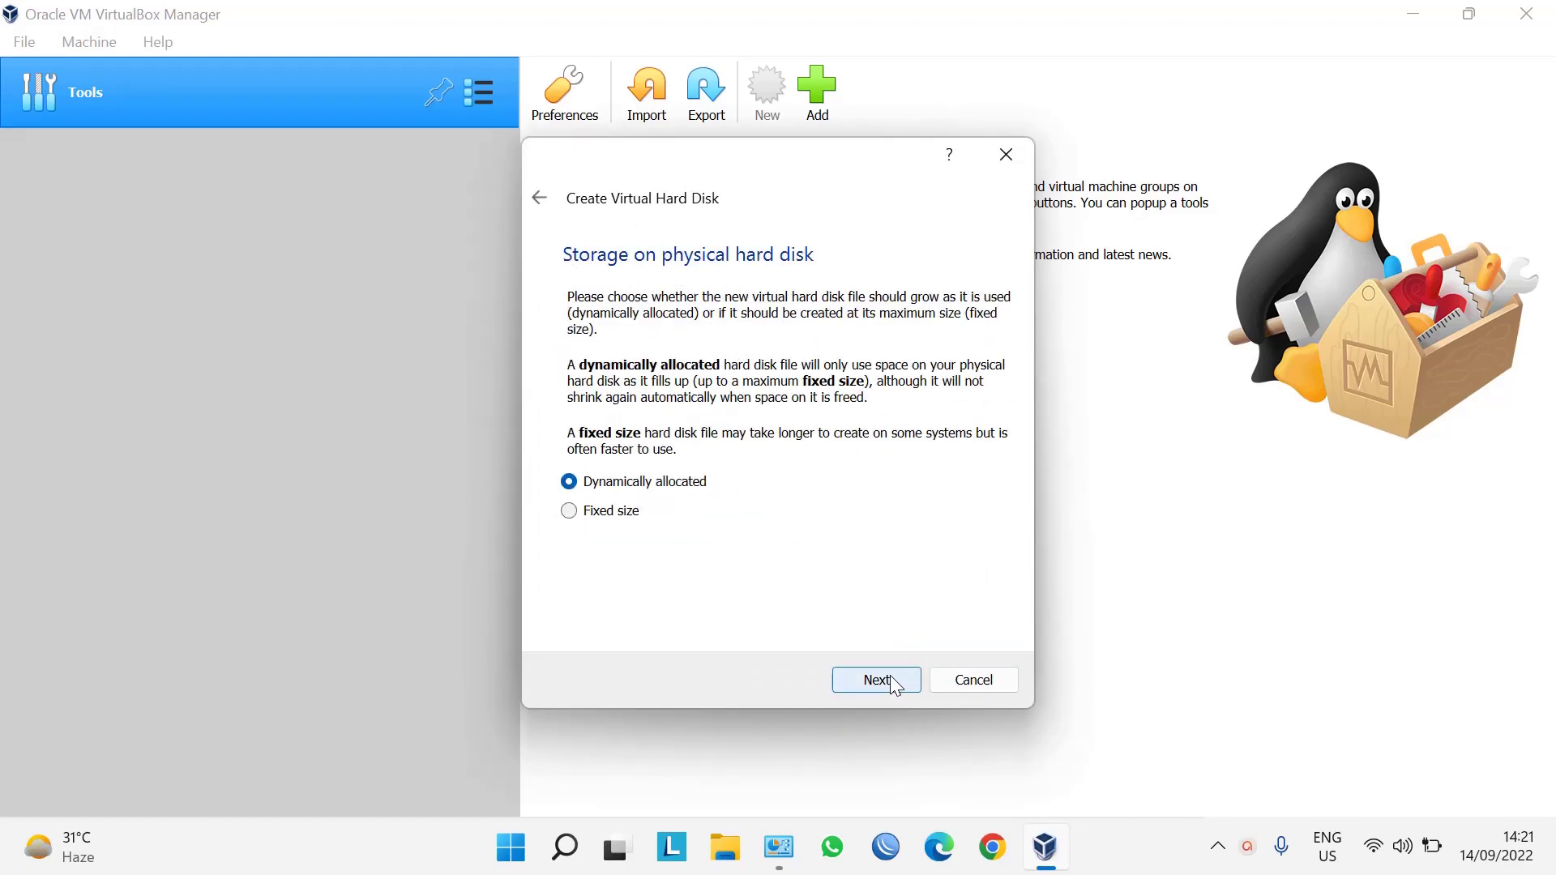
pyautogui.click(889, 681)
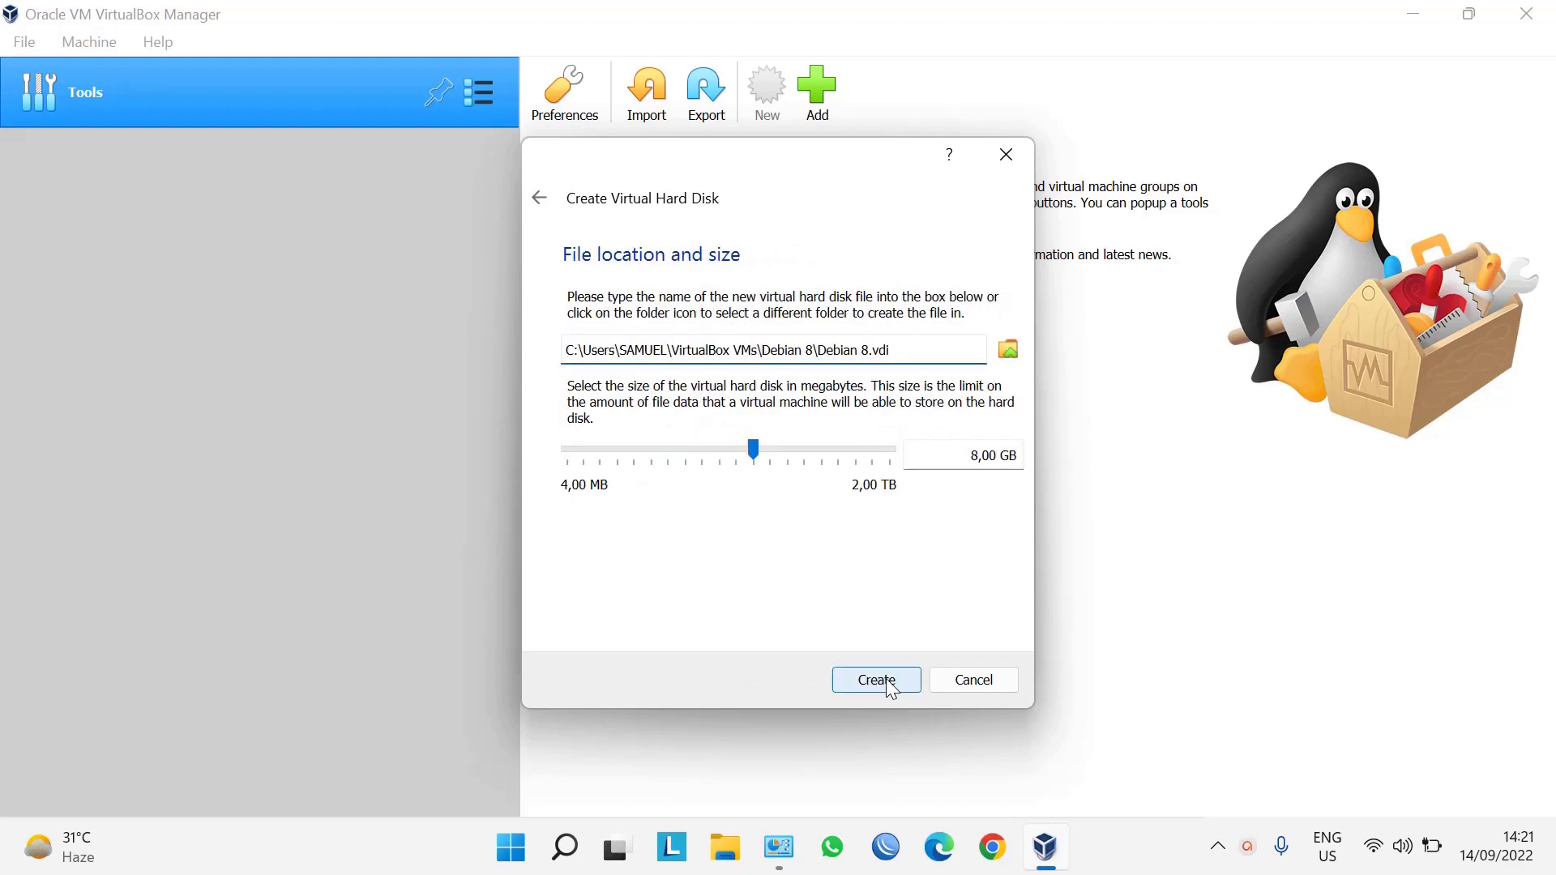
pyautogui.click(889, 684)
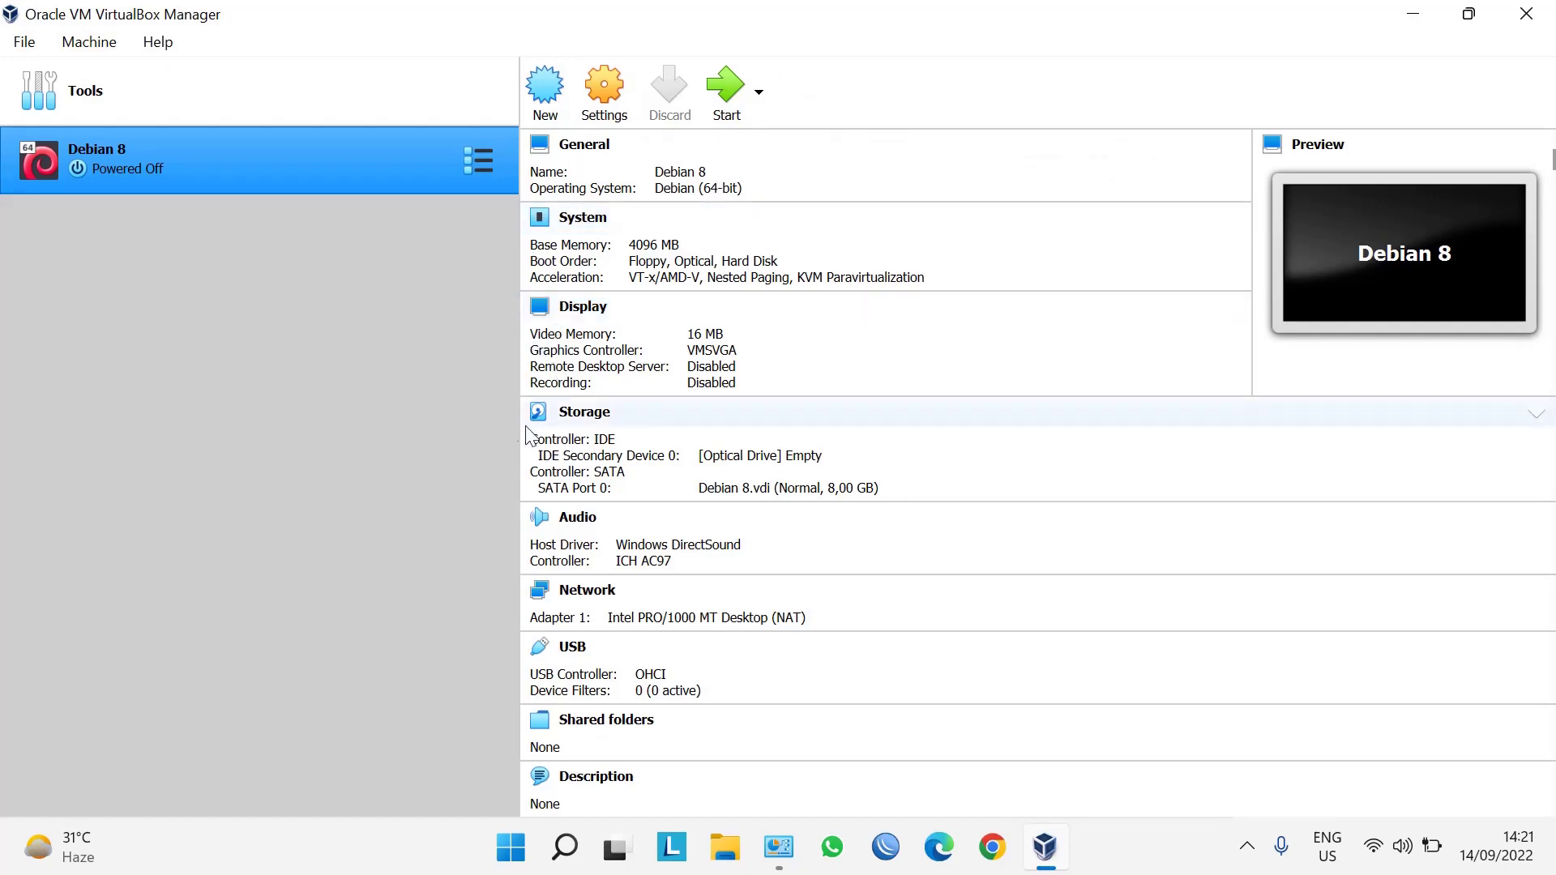
# In Debian 8's network settings, attach Adapter 1 to Host-only Adapter and save.
pyautogui.click(605, 78)
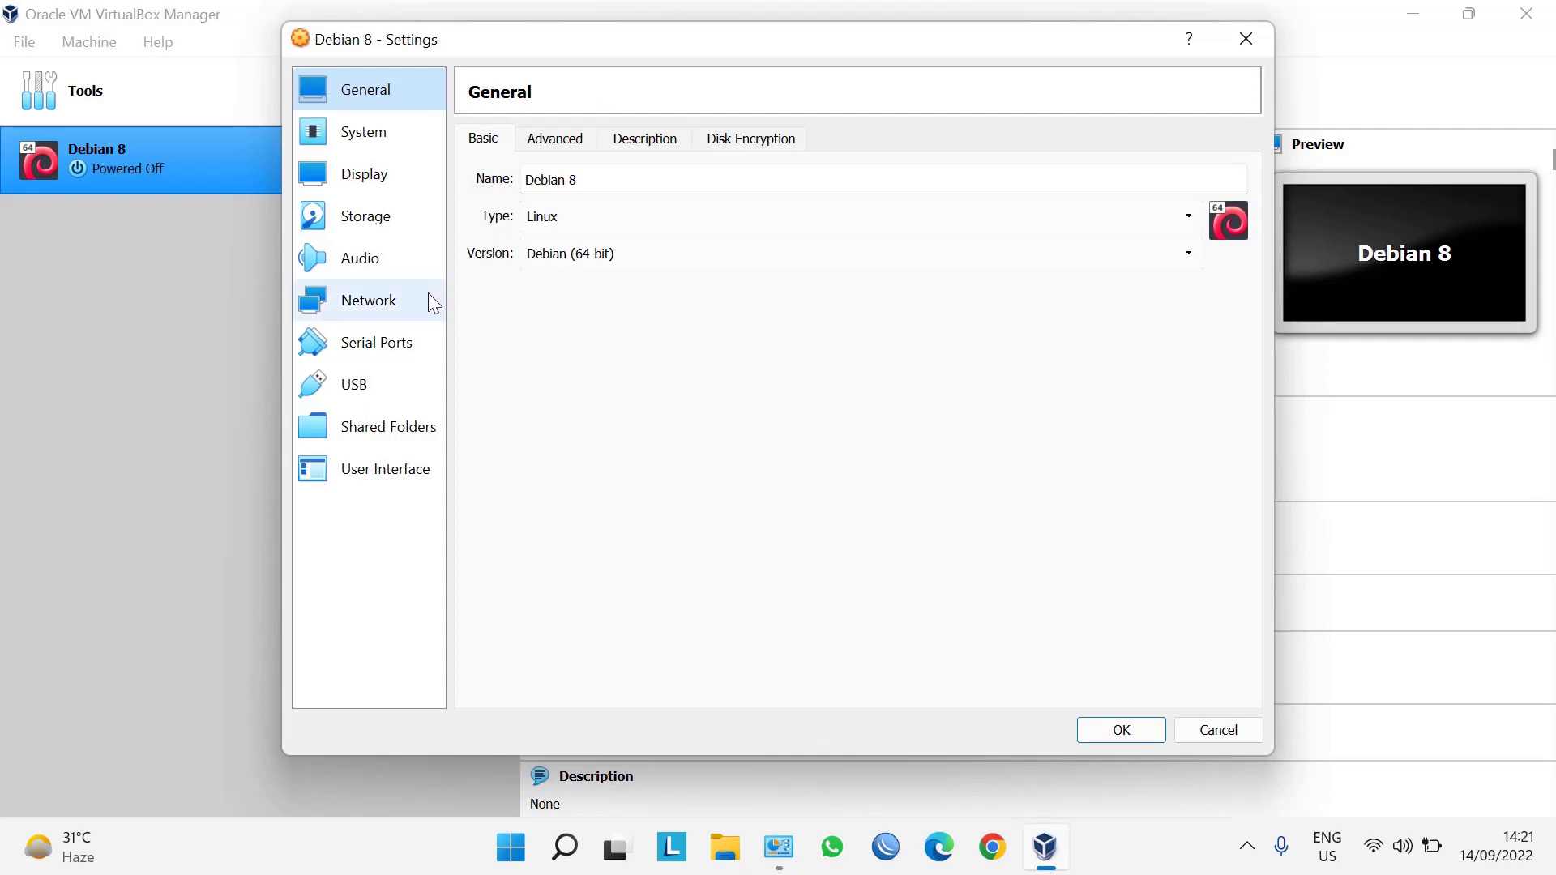
pyautogui.click(429, 294)
pyautogui.click(649, 208)
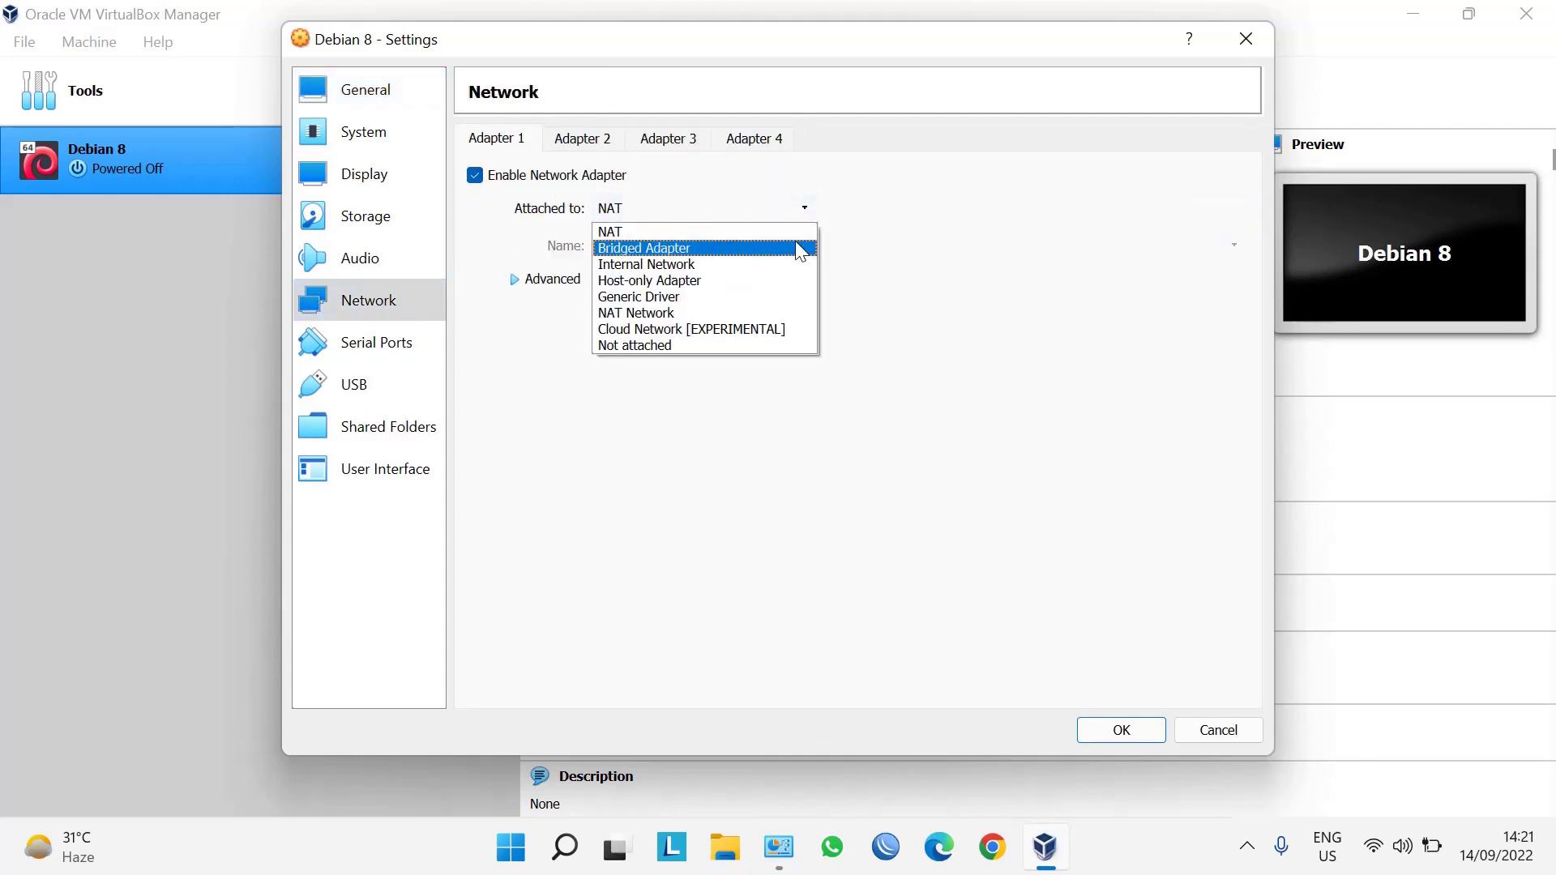
pyautogui.click(765, 278)
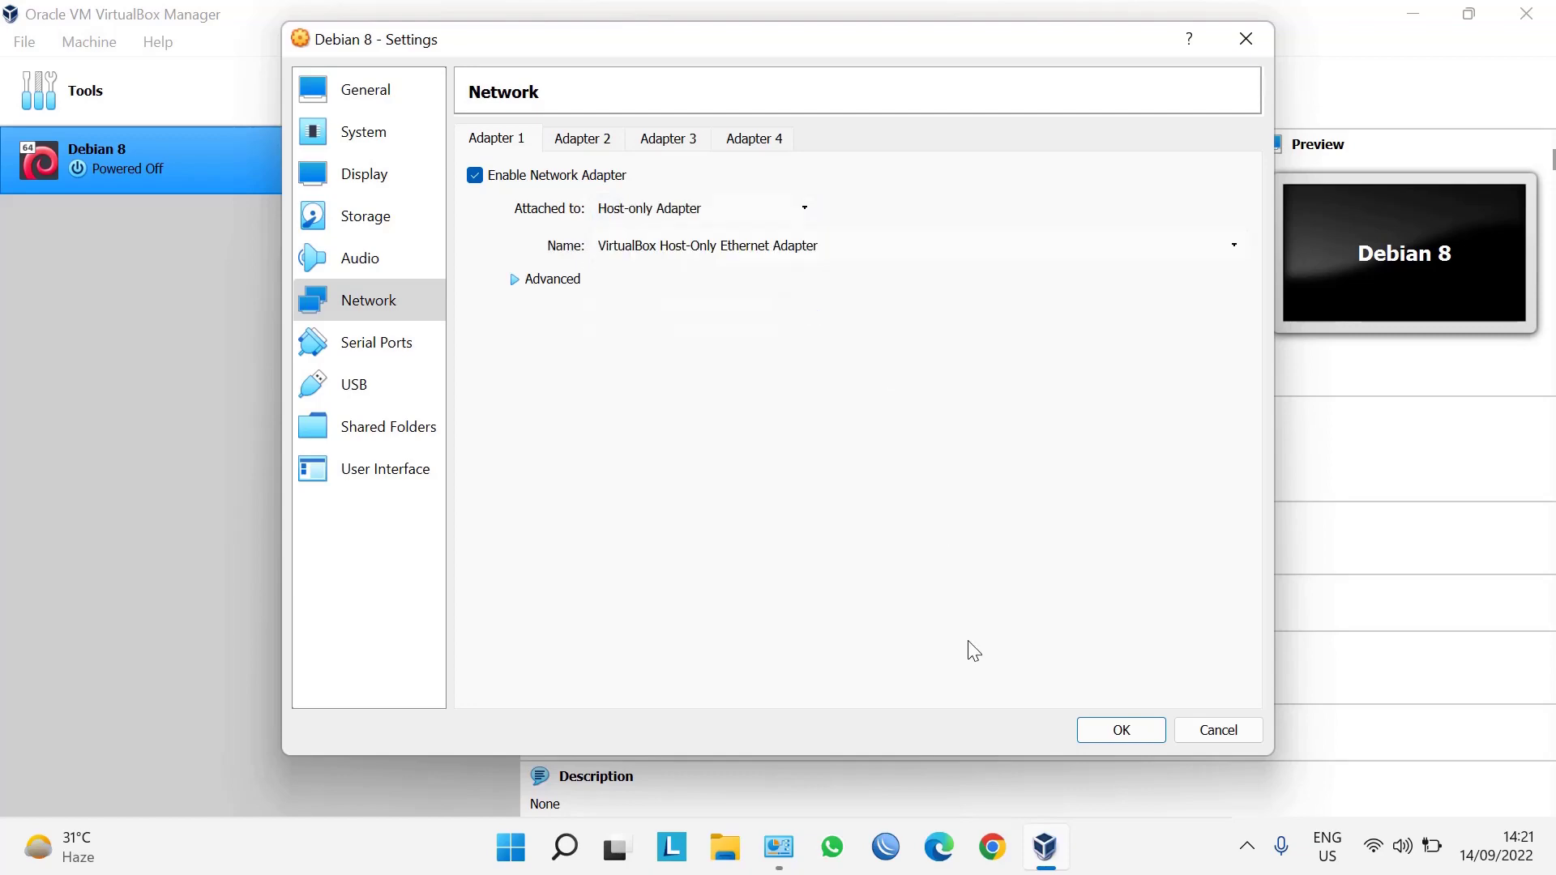
pyautogui.click(1122, 729)
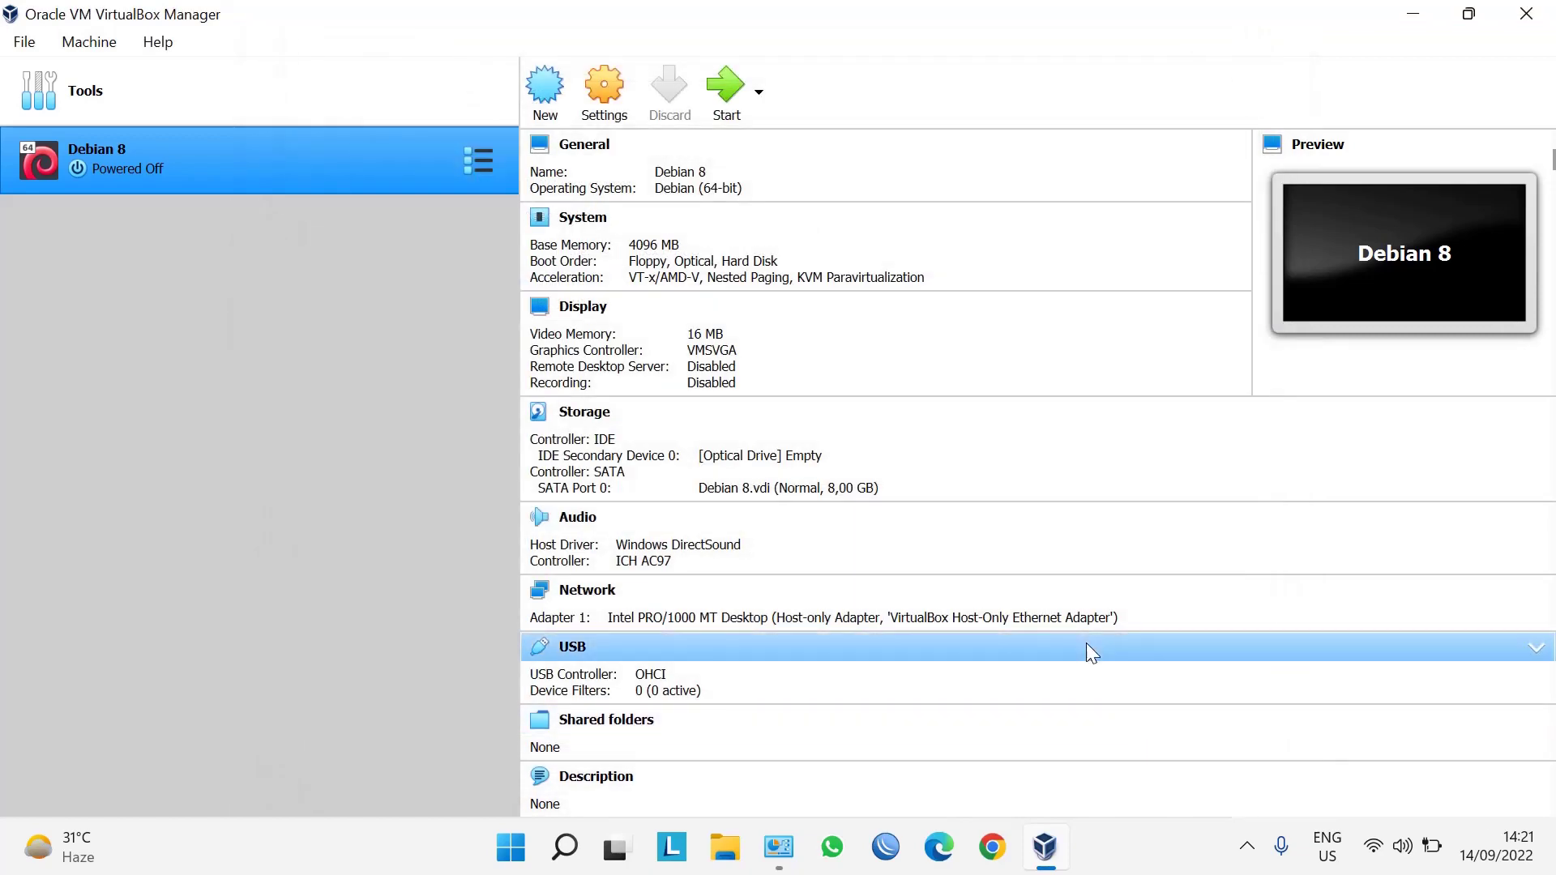
pyautogui.moveTo(778, 847)
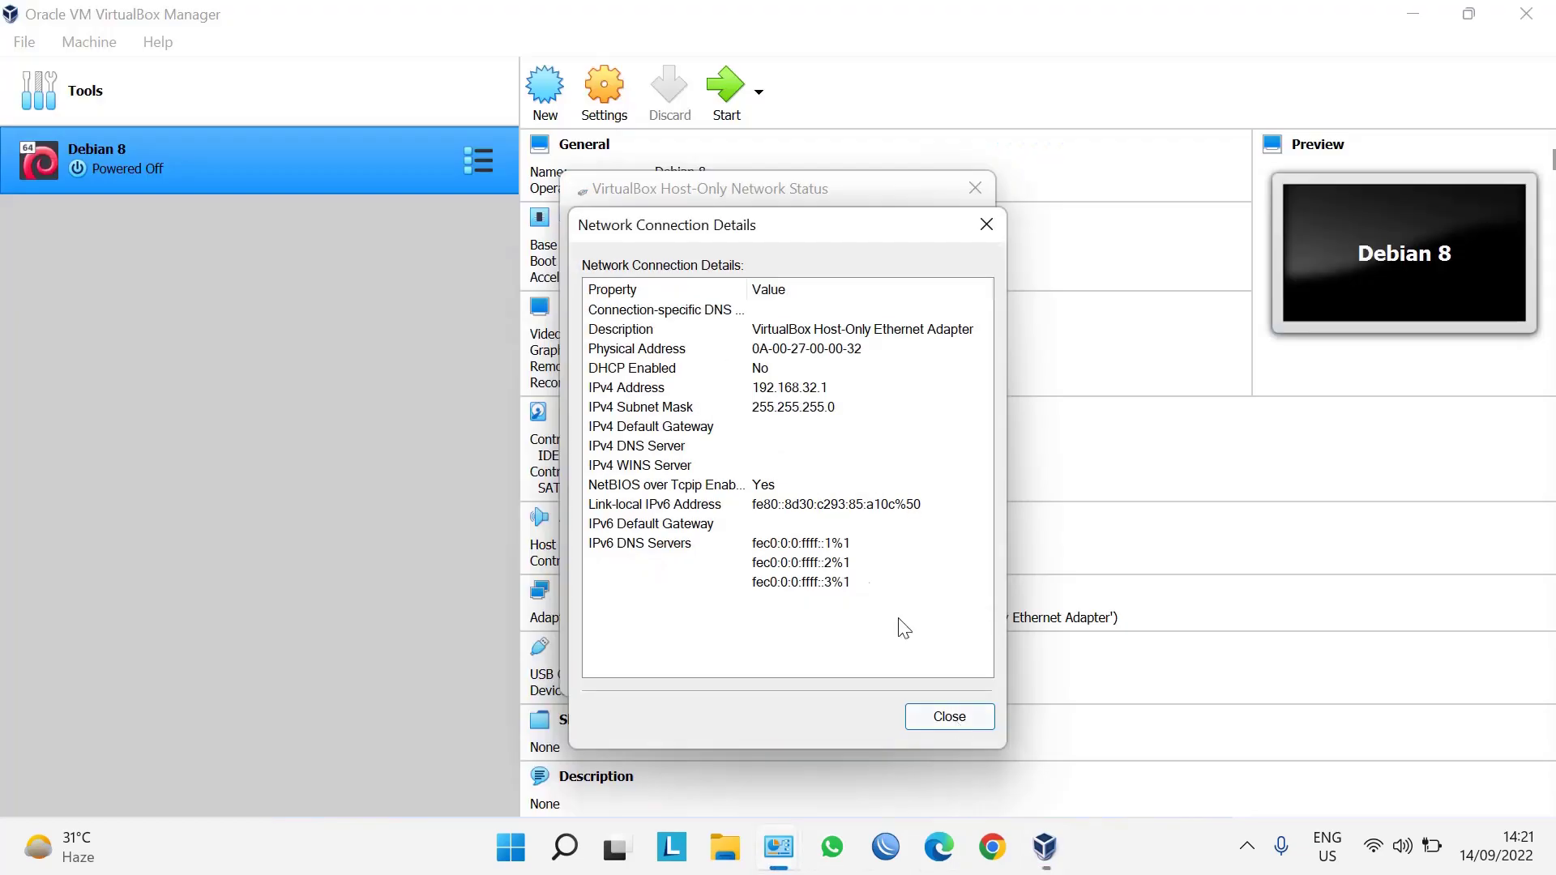
pyautogui.click(972, 741)
pyautogui.click(812, 61)
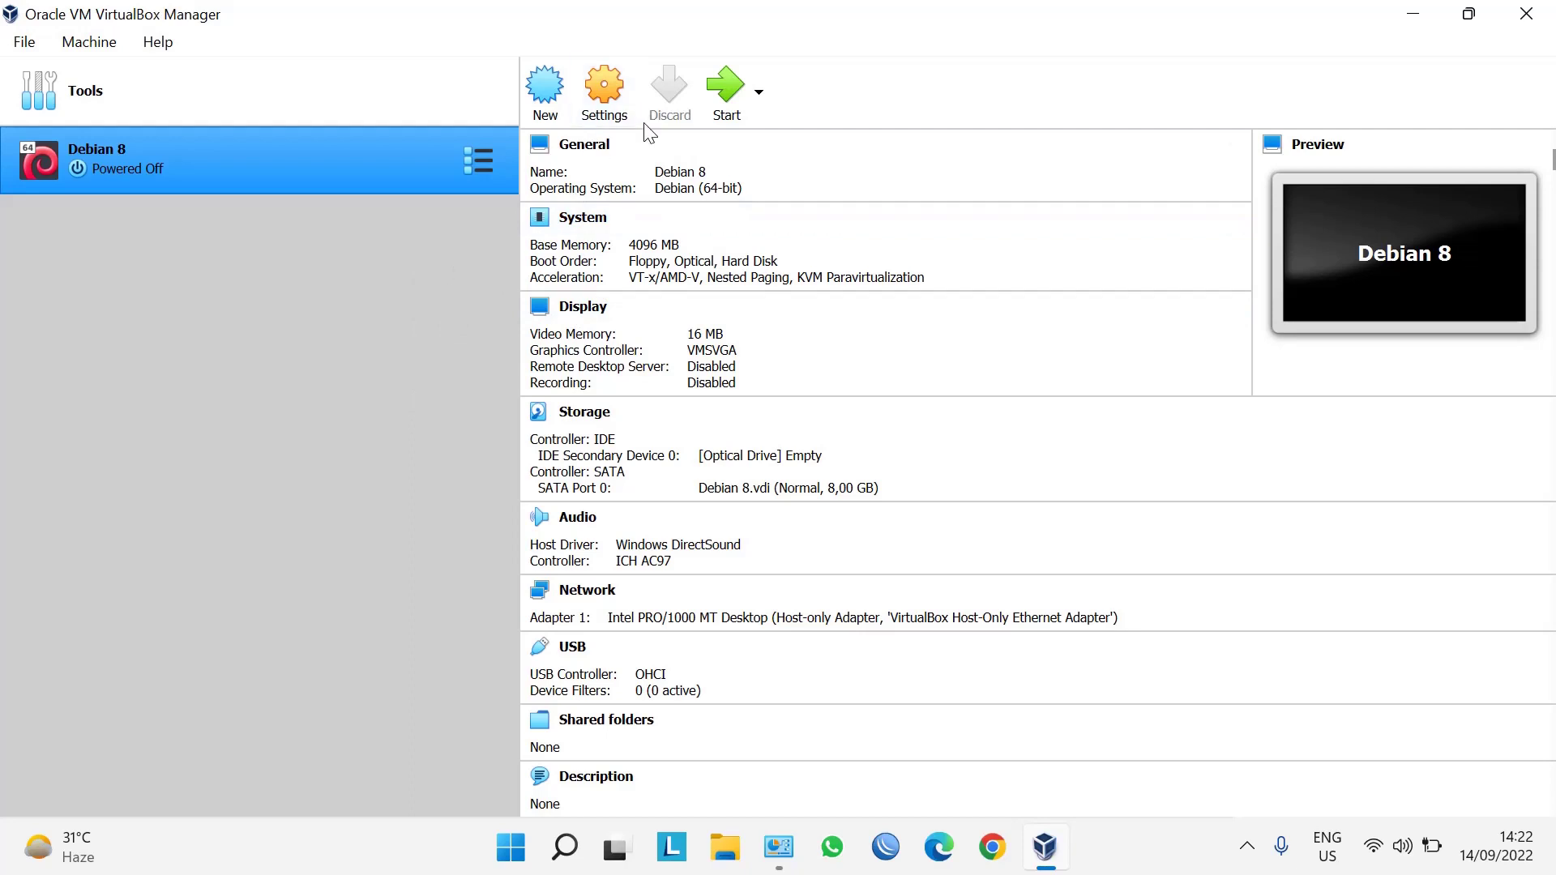
# Start Debian 8 using the added debian-8.11.1-amd64-DVD-1.iso as the start-up disk.
pyautogui.click(727, 95)
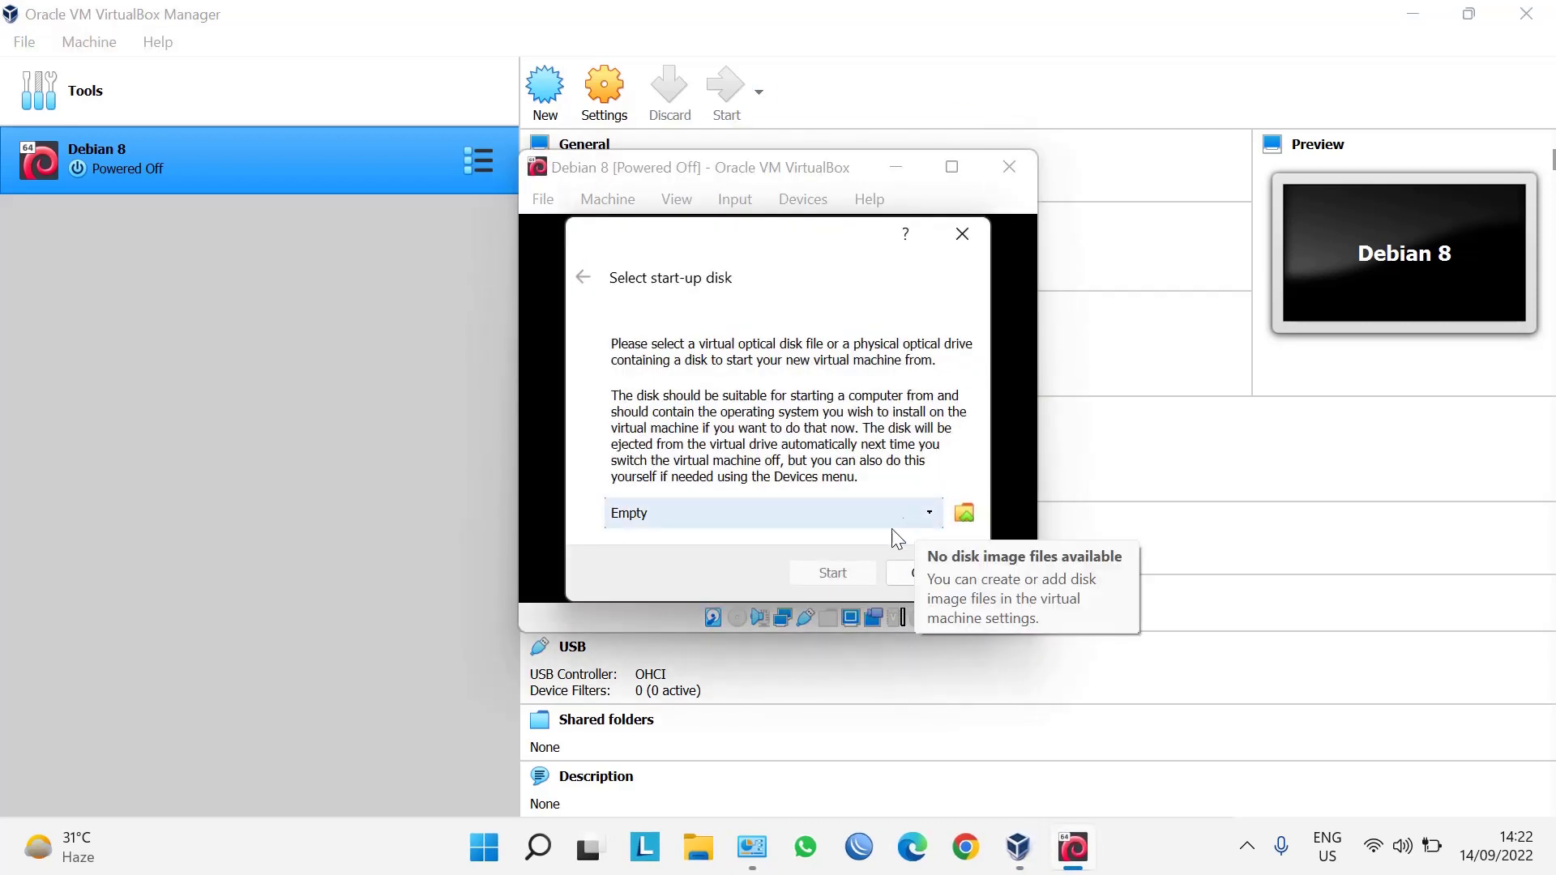
pyautogui.click(964, 514)
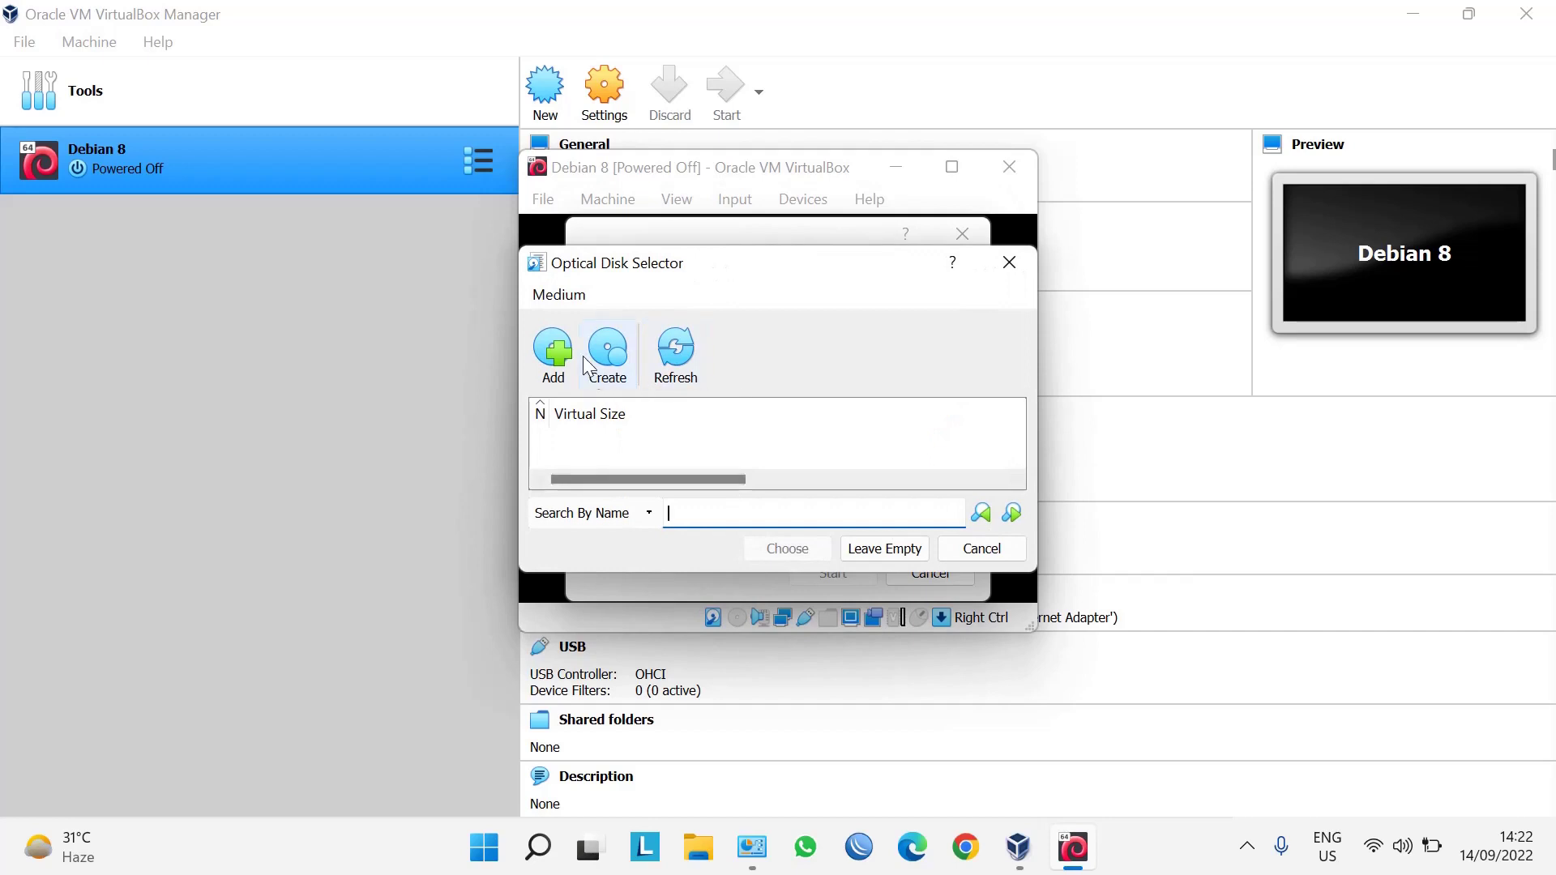
pyautogui.click(565, 374)
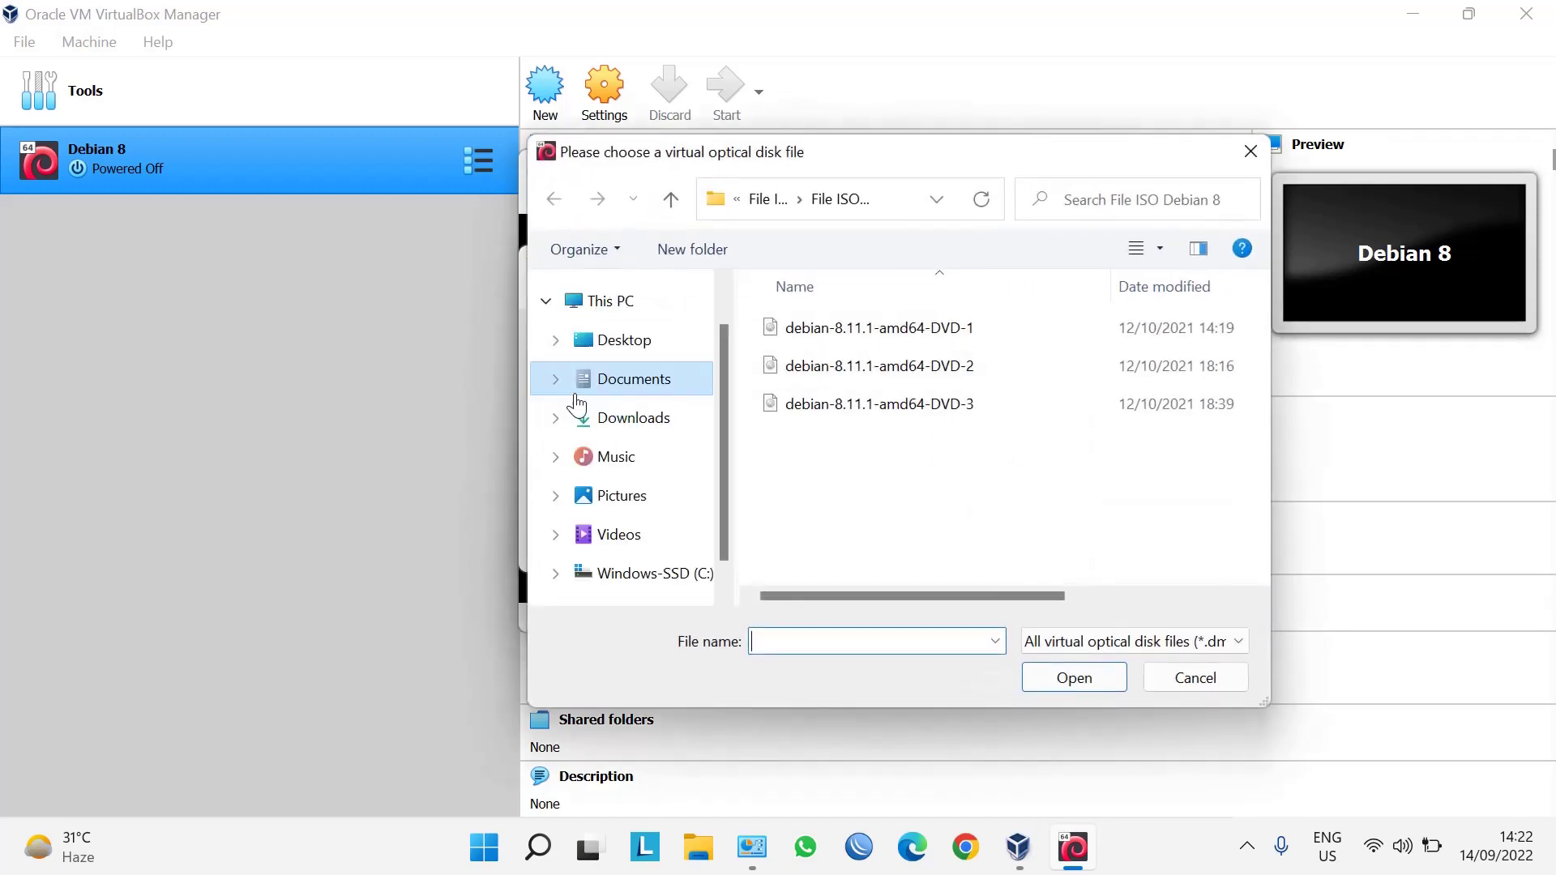
pyautogui.click(1030, 334)
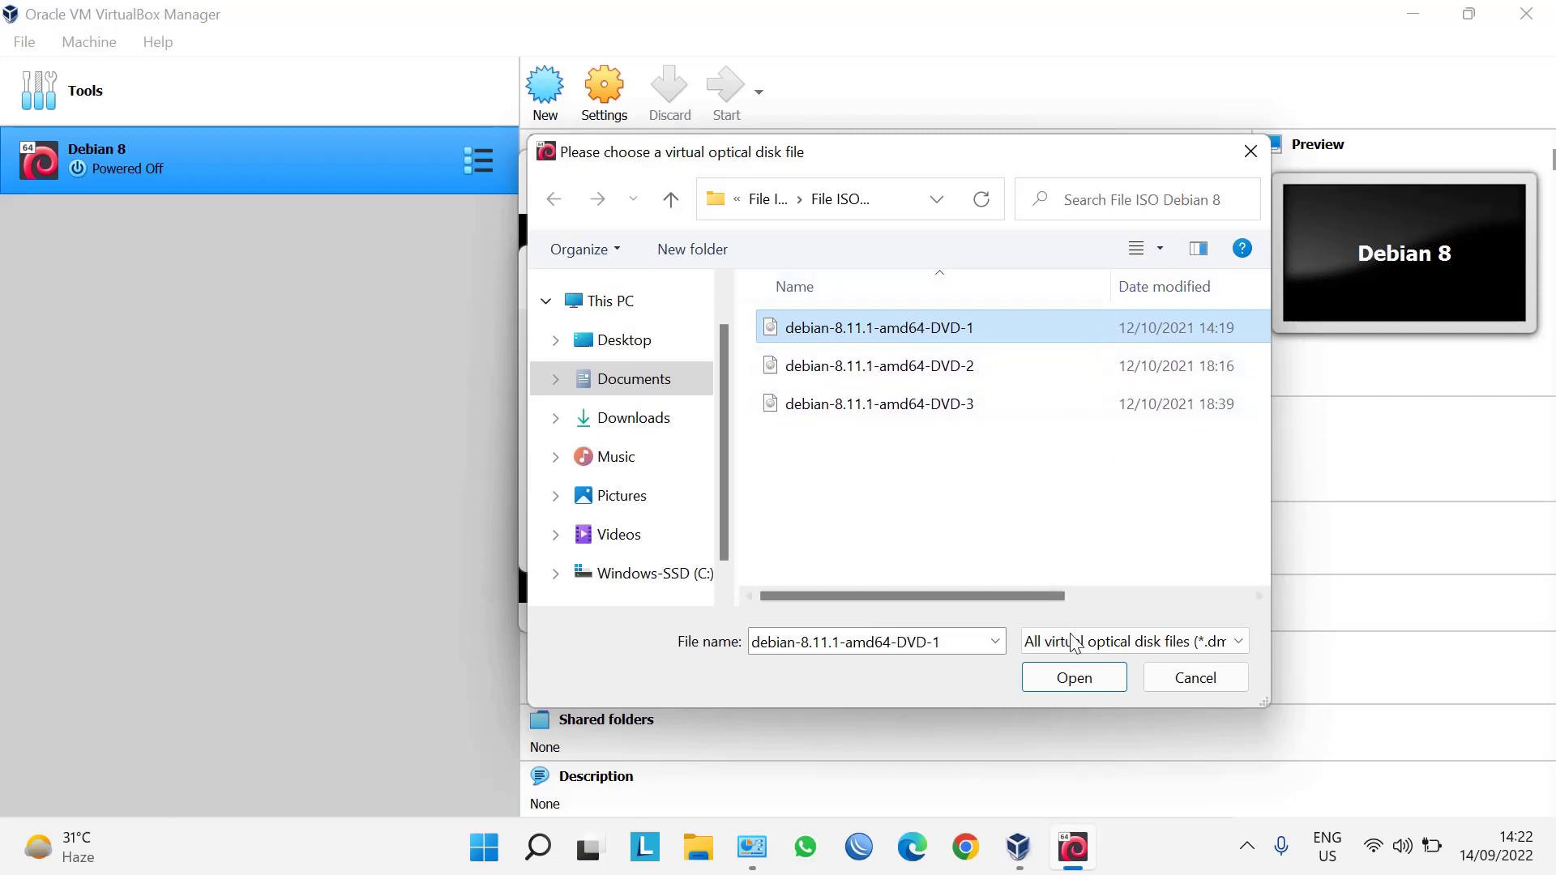
pyautogui.click(1093, 678)
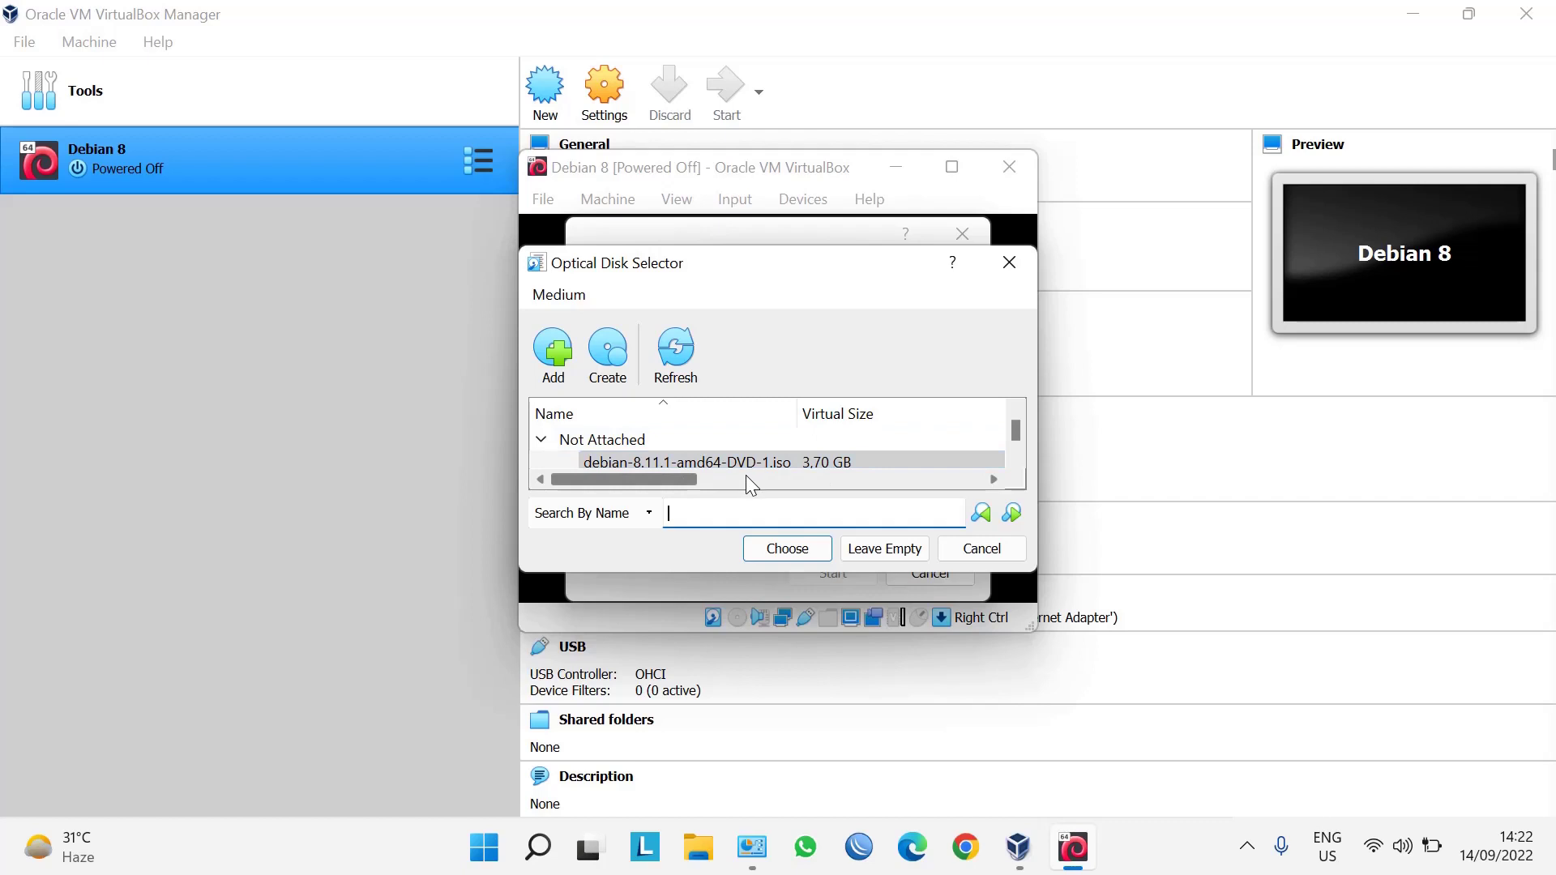
pyautogui.click(798, 551)
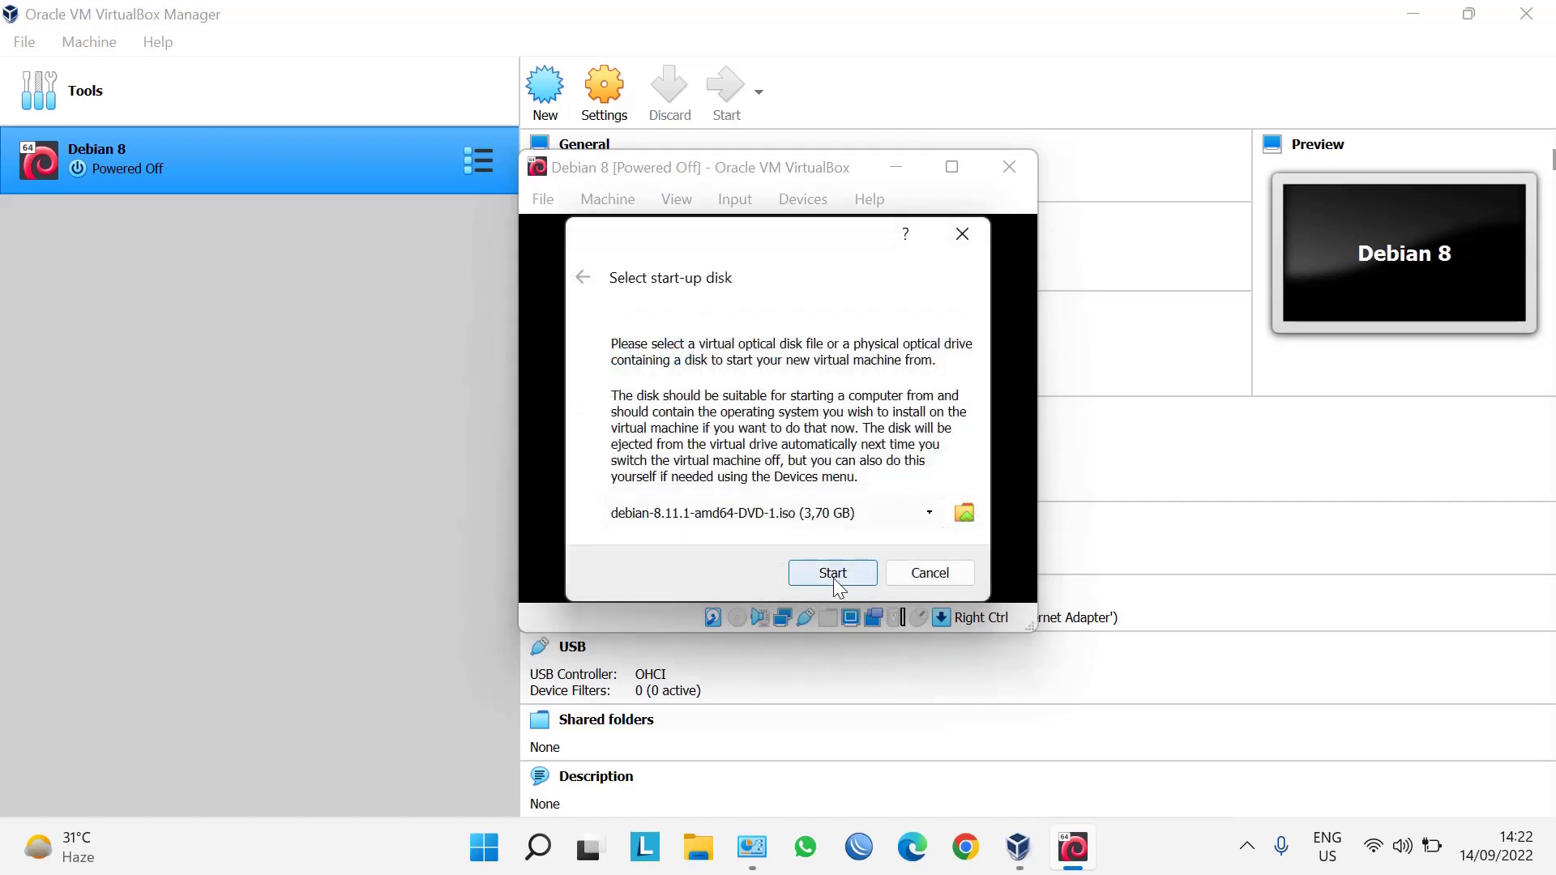
pyautogui.click(833, 573)
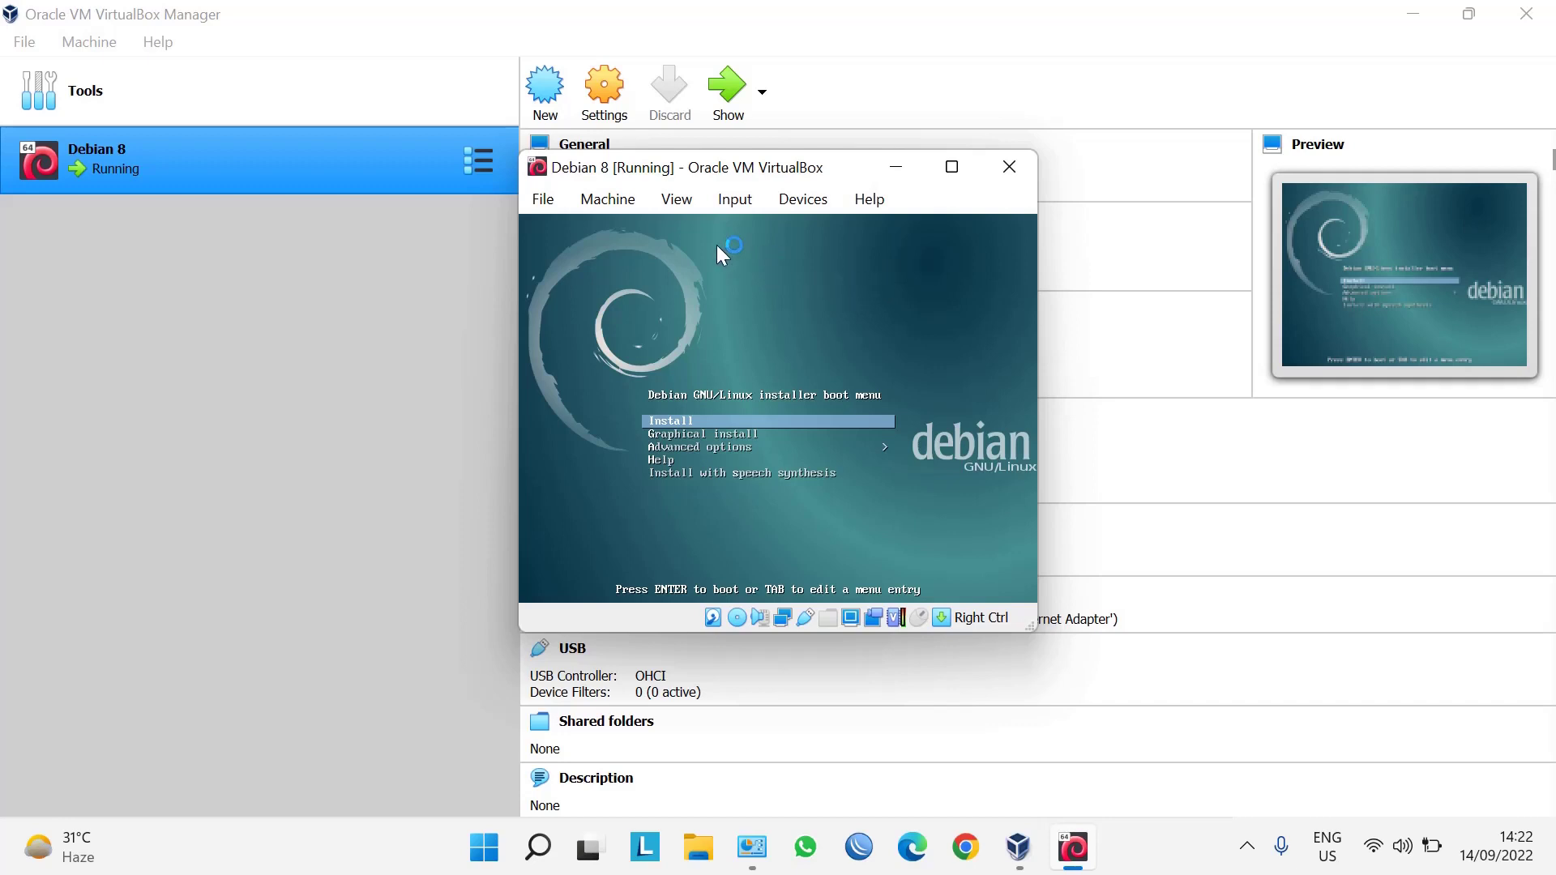
# Scale up the VM display and launch the text-mode Install entry from the boot menu.
pyautogui.click(695, 207)
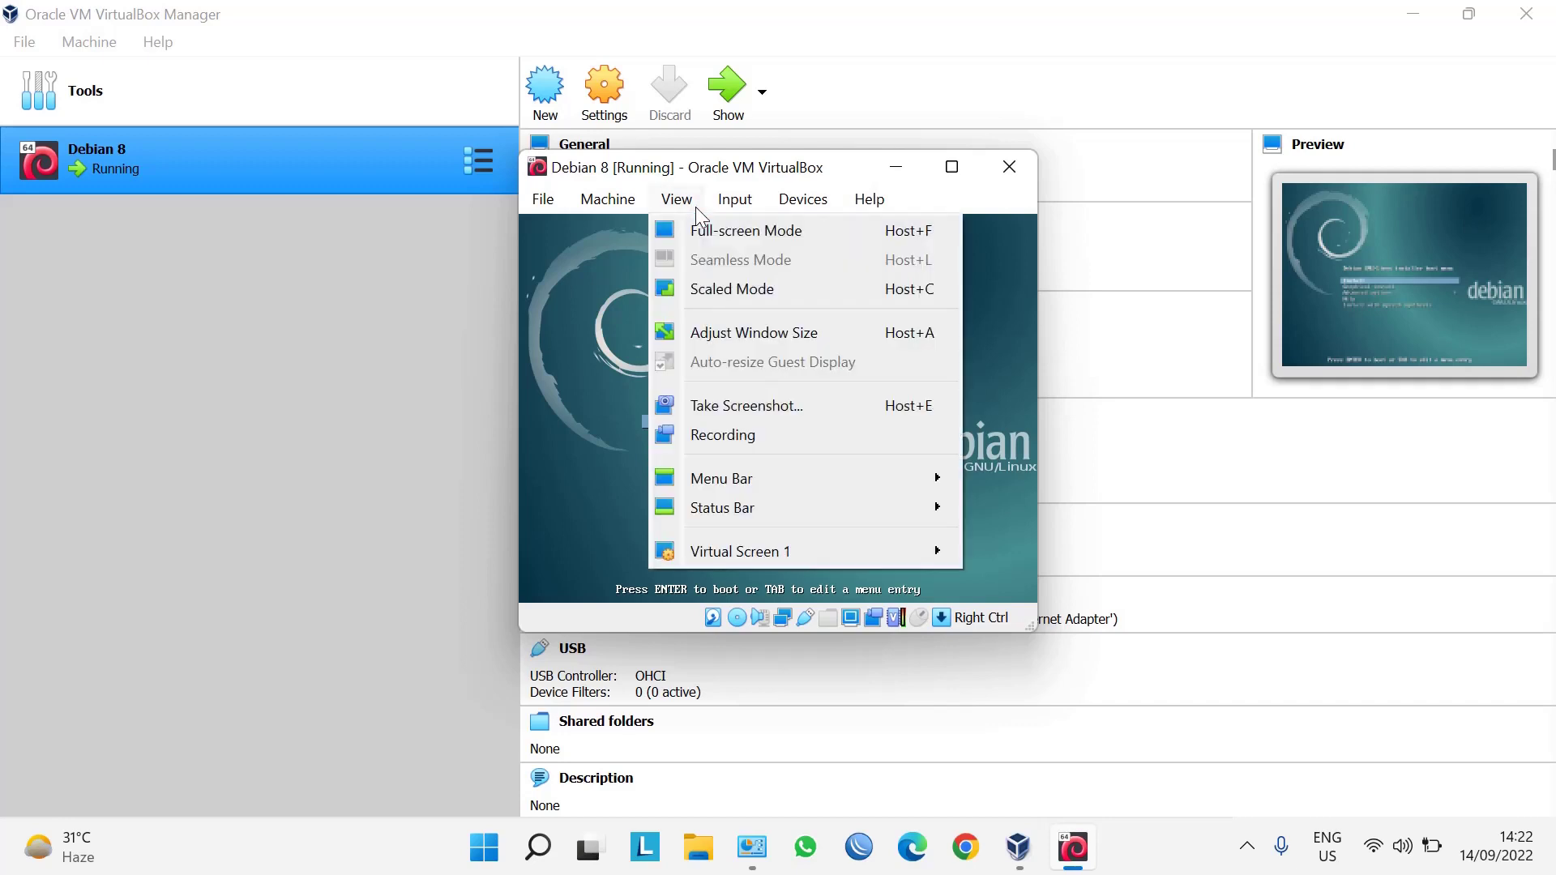
pyautogui.click(776, 283)
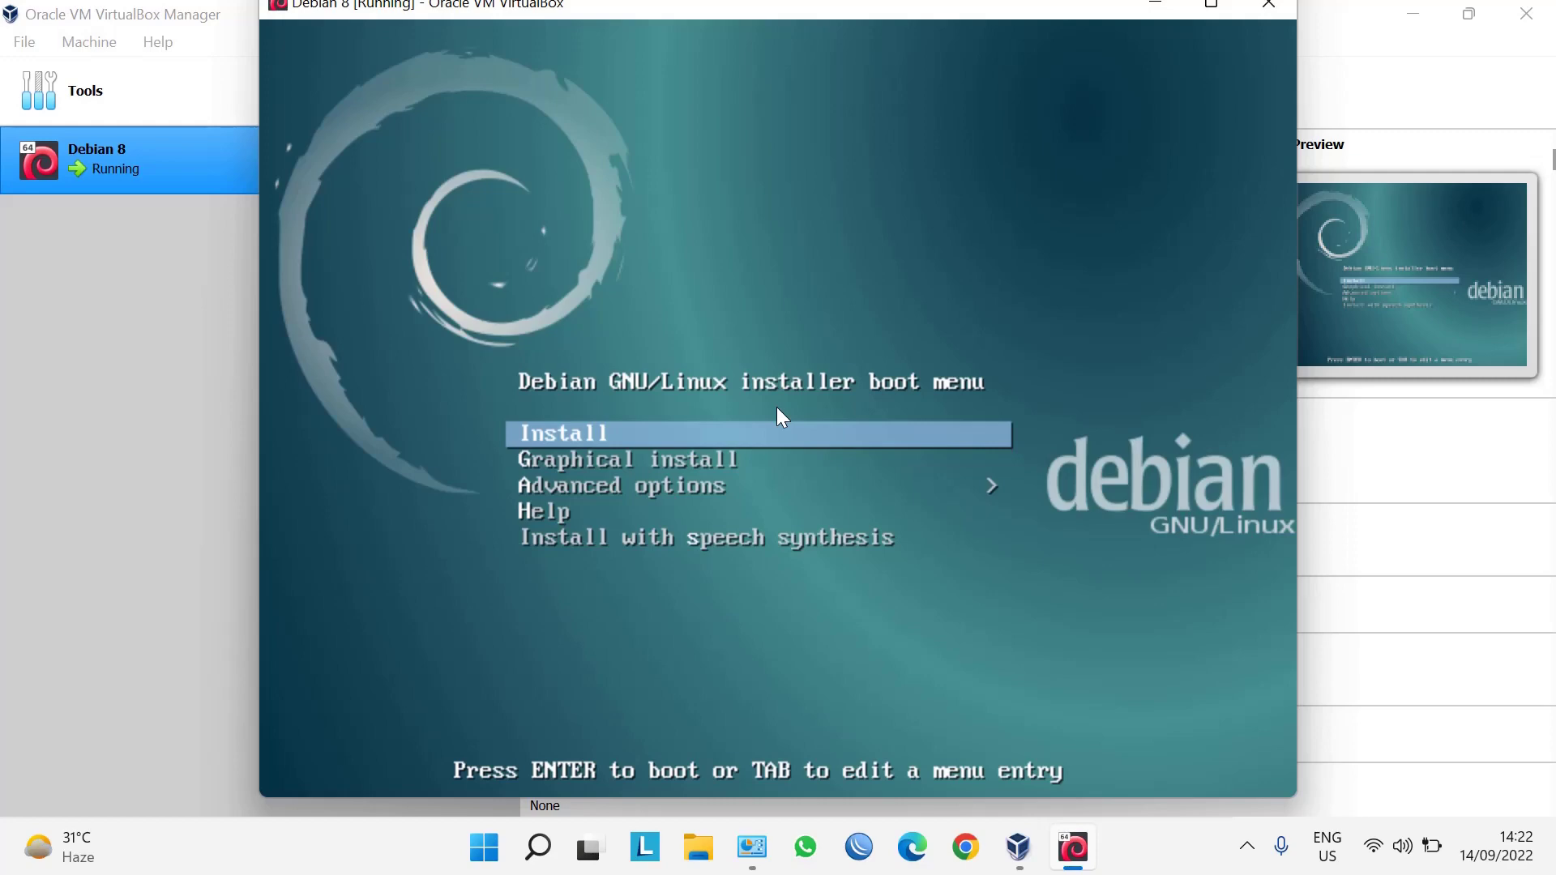
pyautogui.press('Return')
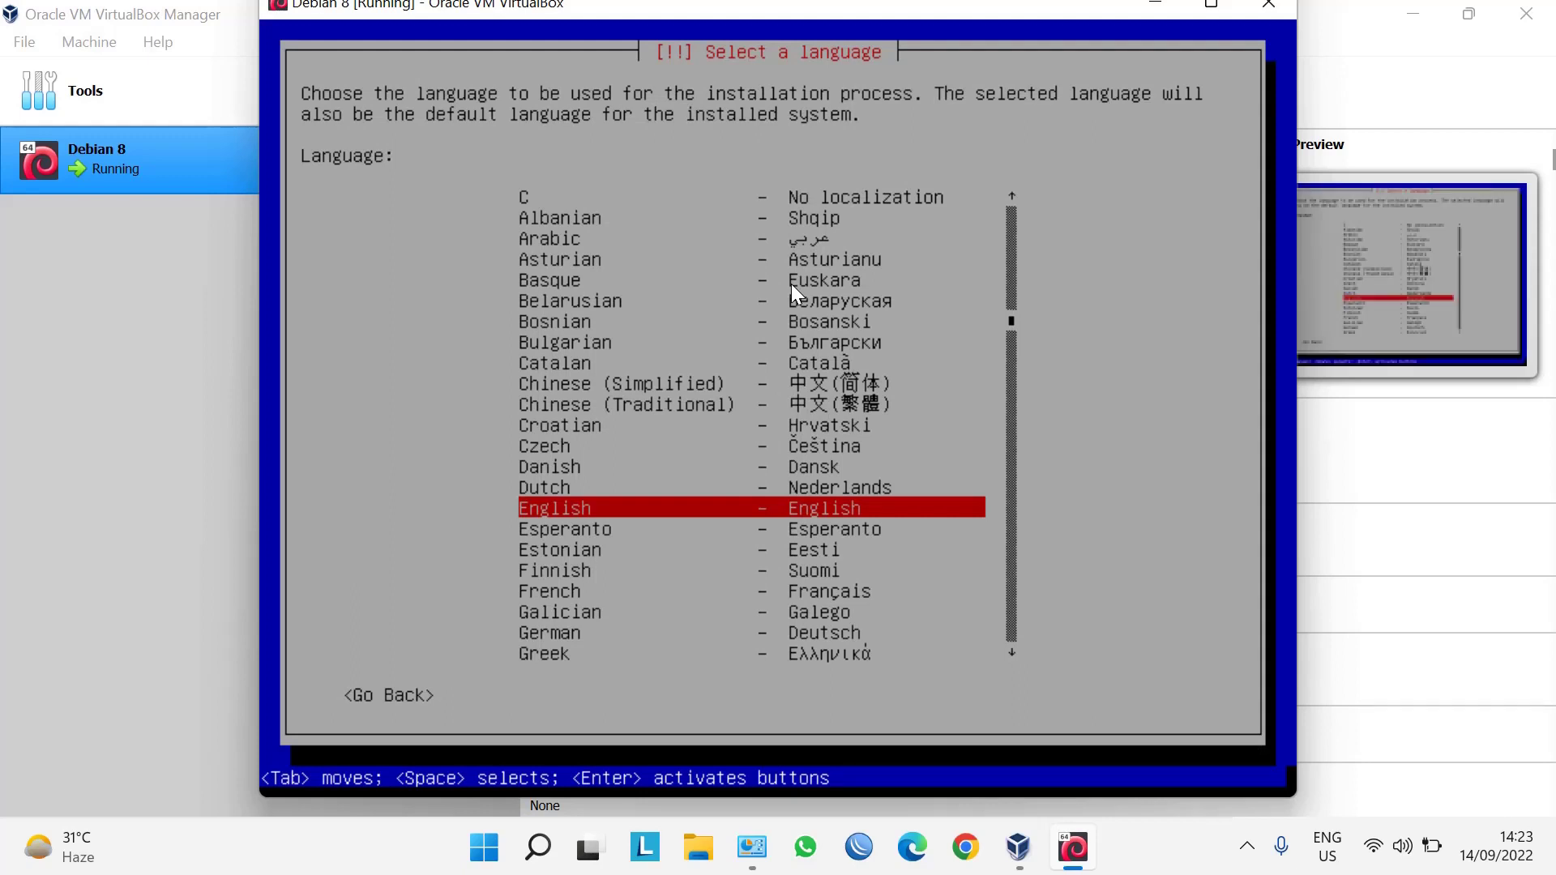
# Choose English as the installer language and pick 'other' for the location.
pyautogui.press('Return')
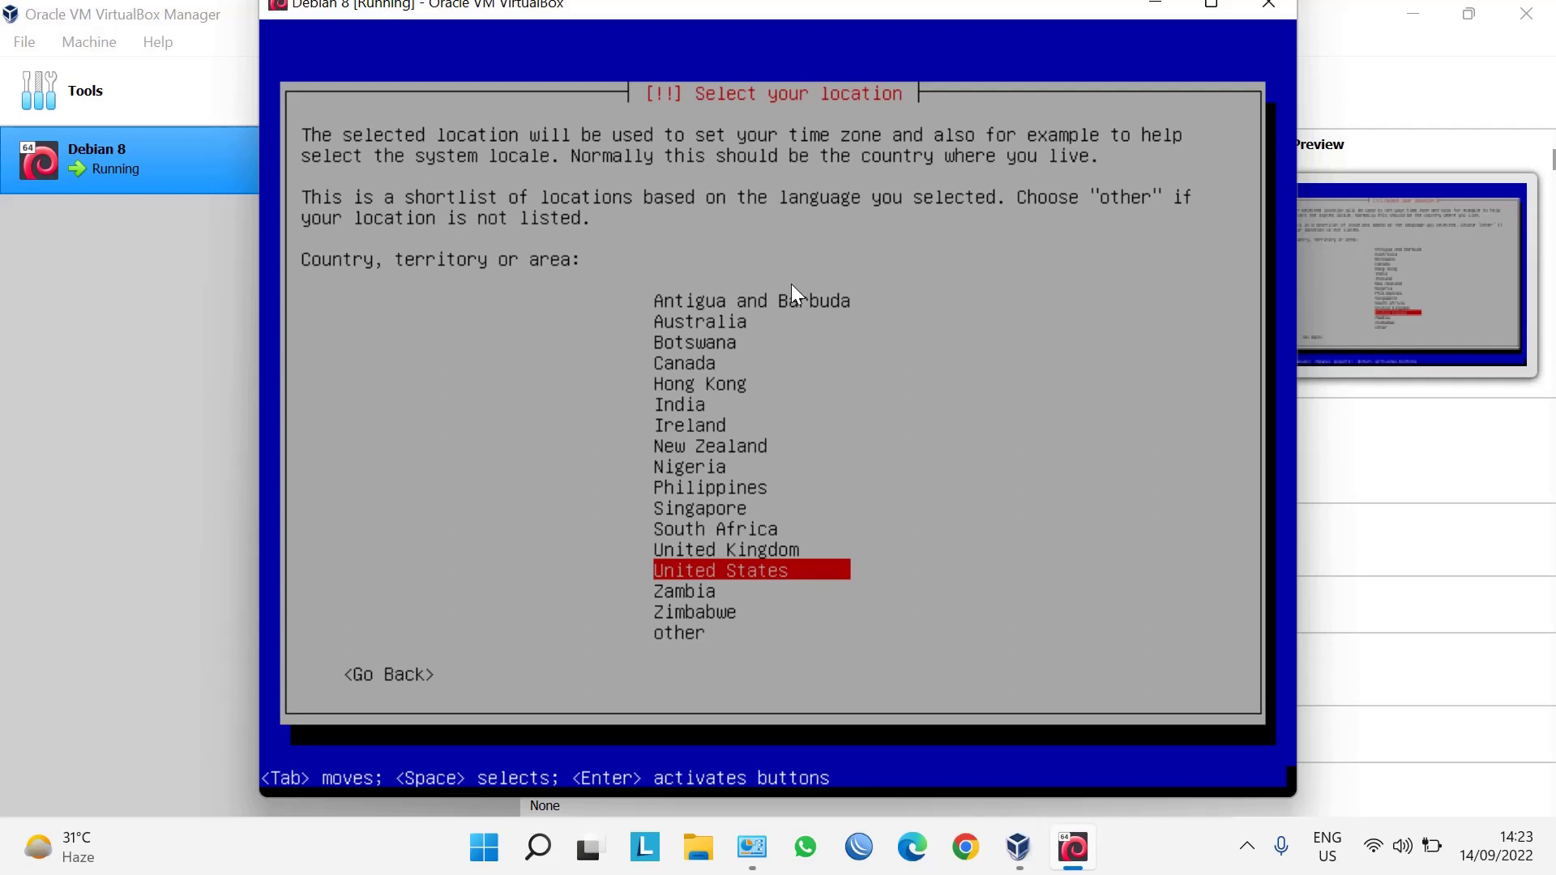
pyautogui.press('Down')
pyautogui.press('Down')
pyautogui.press('Down')
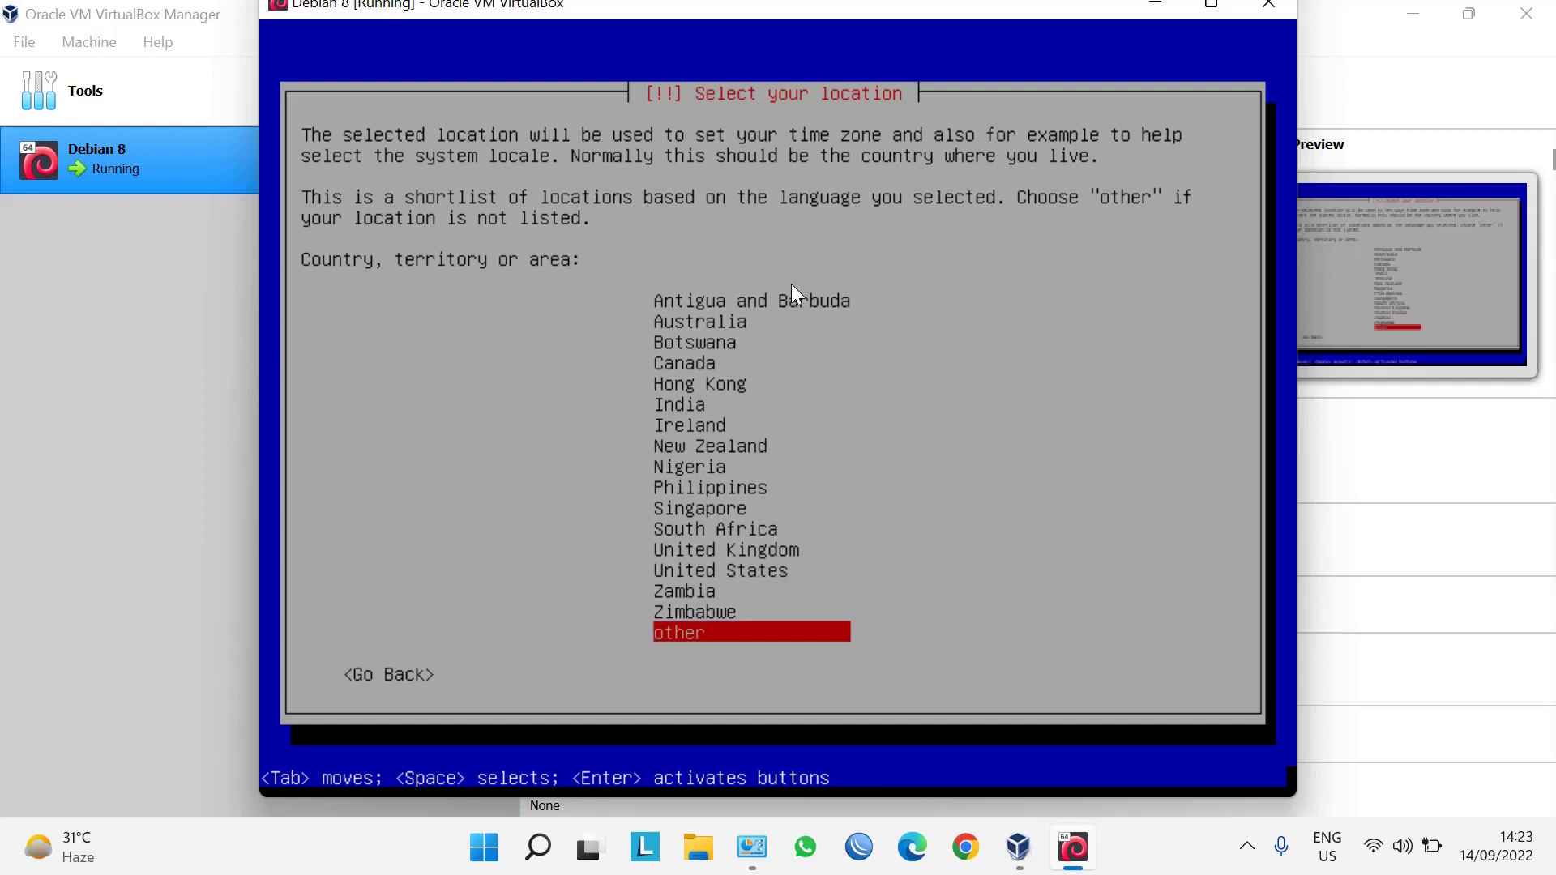
pyautogui.press('Return')
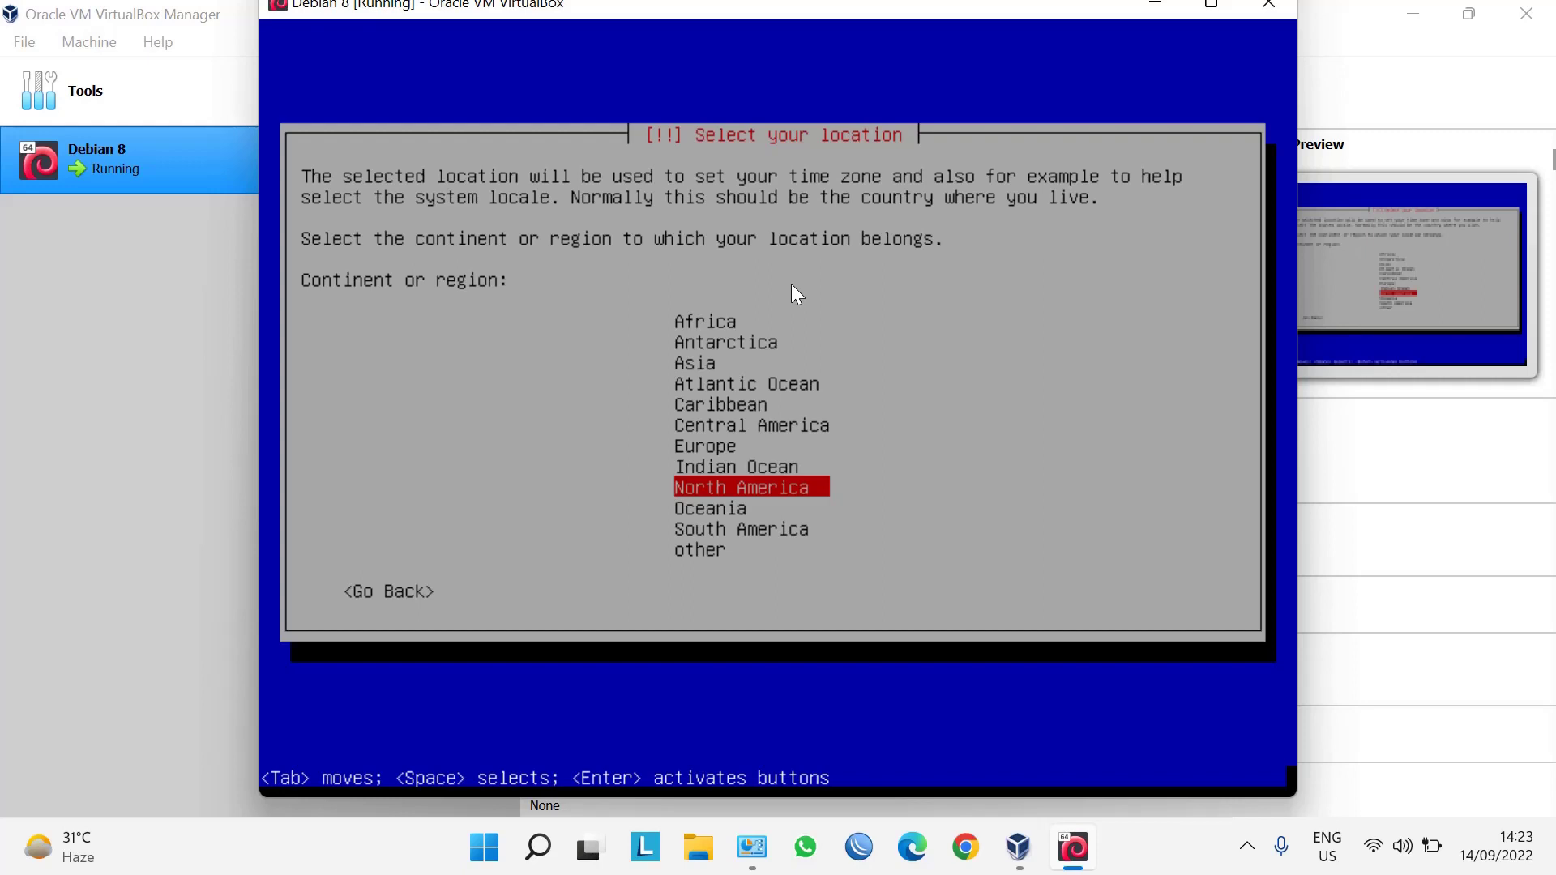
# Set the location to Asia > Indonesia, keeping the United States locale and American English keymap.
pyautogui.press('Home')
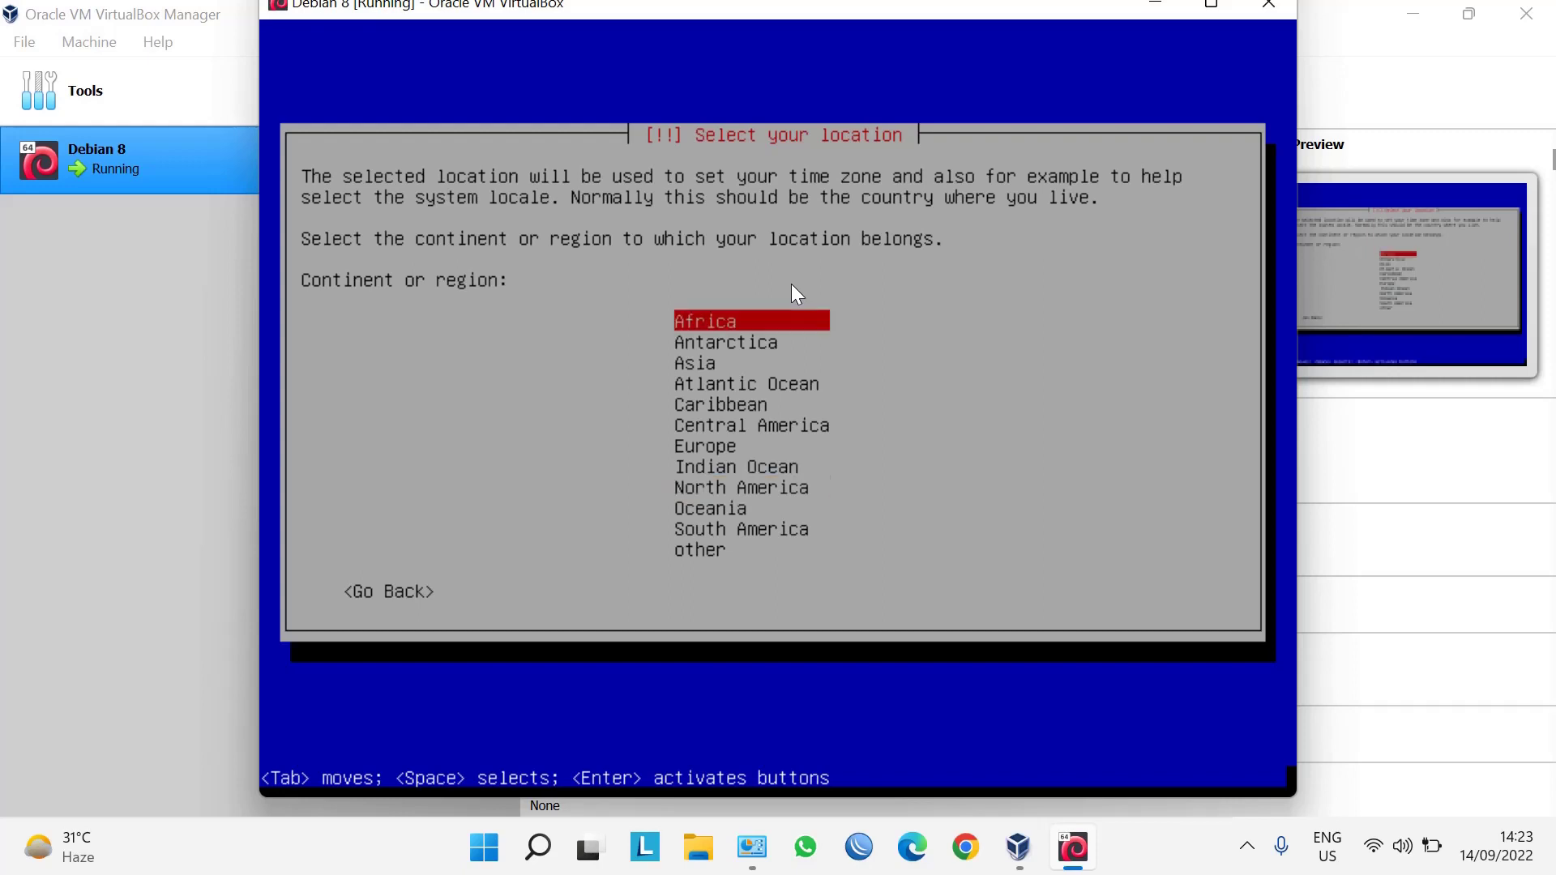
pyautogui.press('Down')
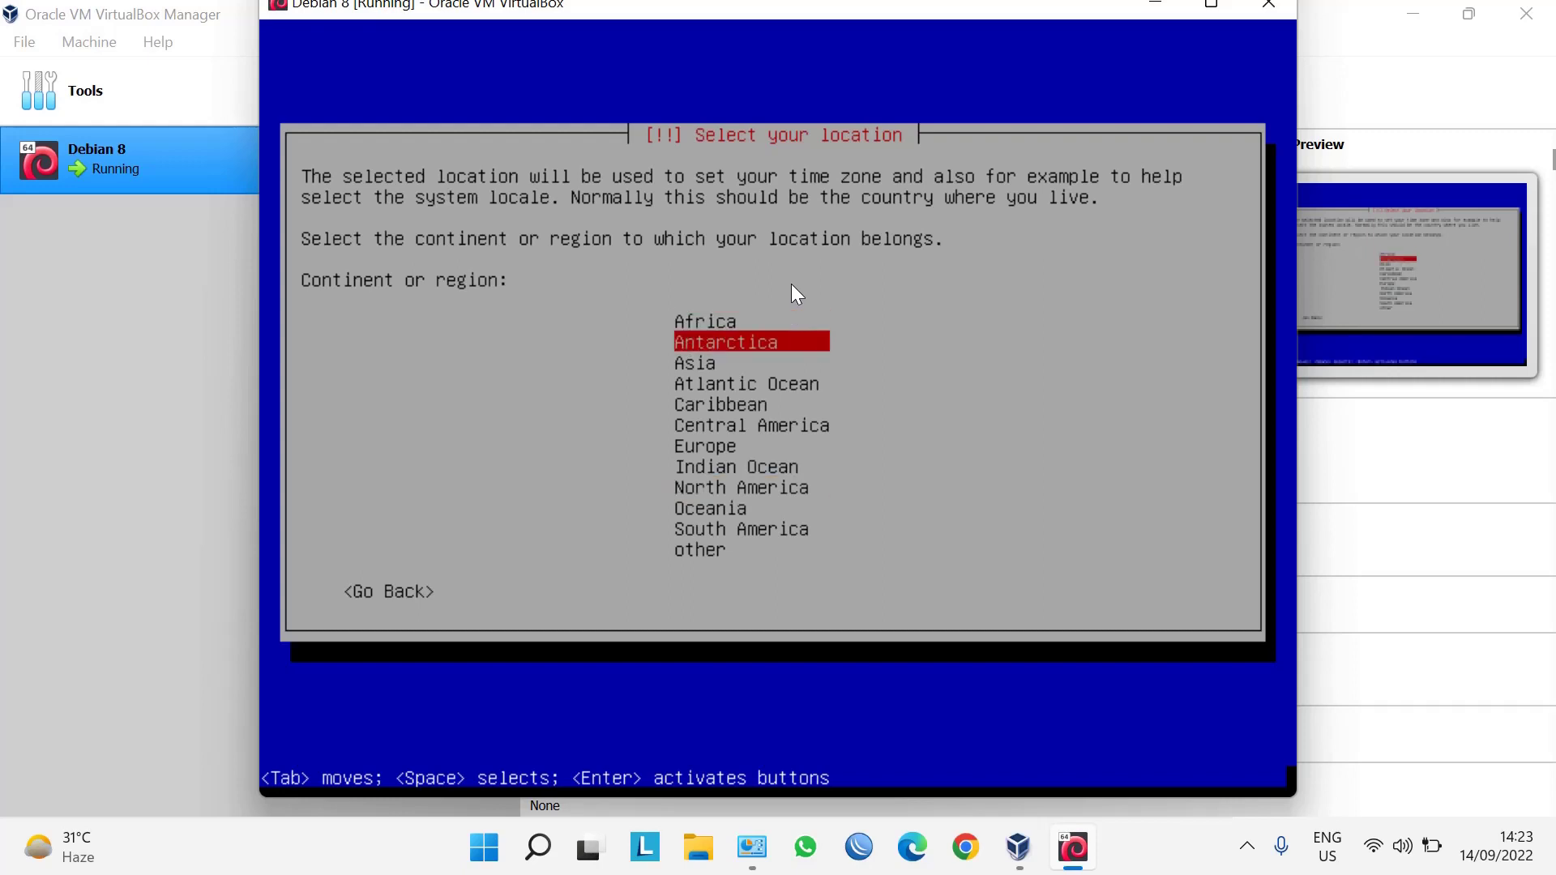
pyautogui.press('Down')
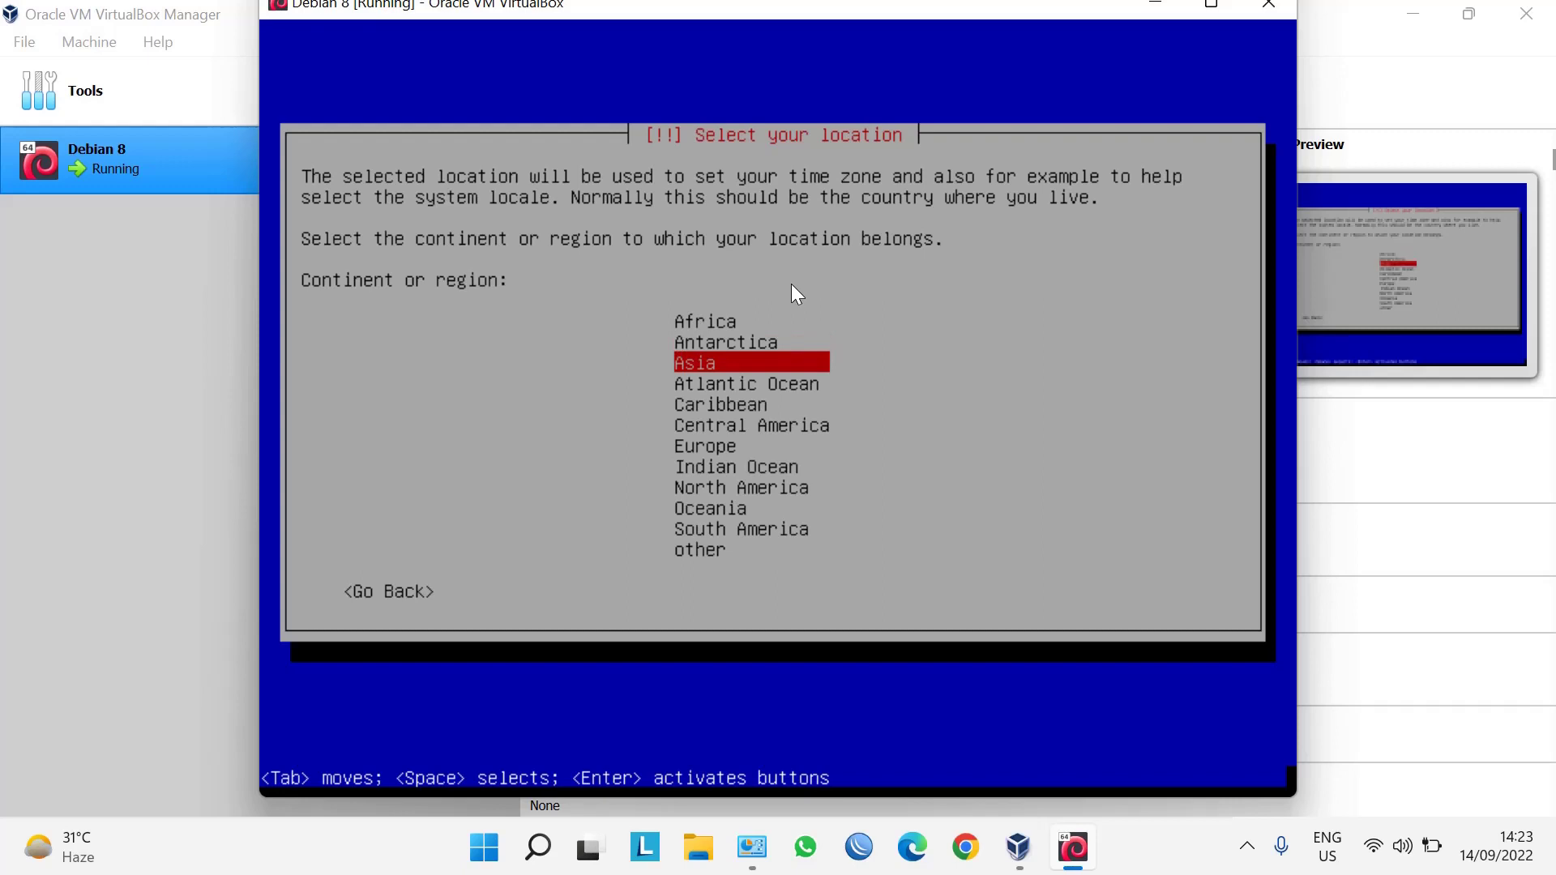
pyautogui.press('Return')
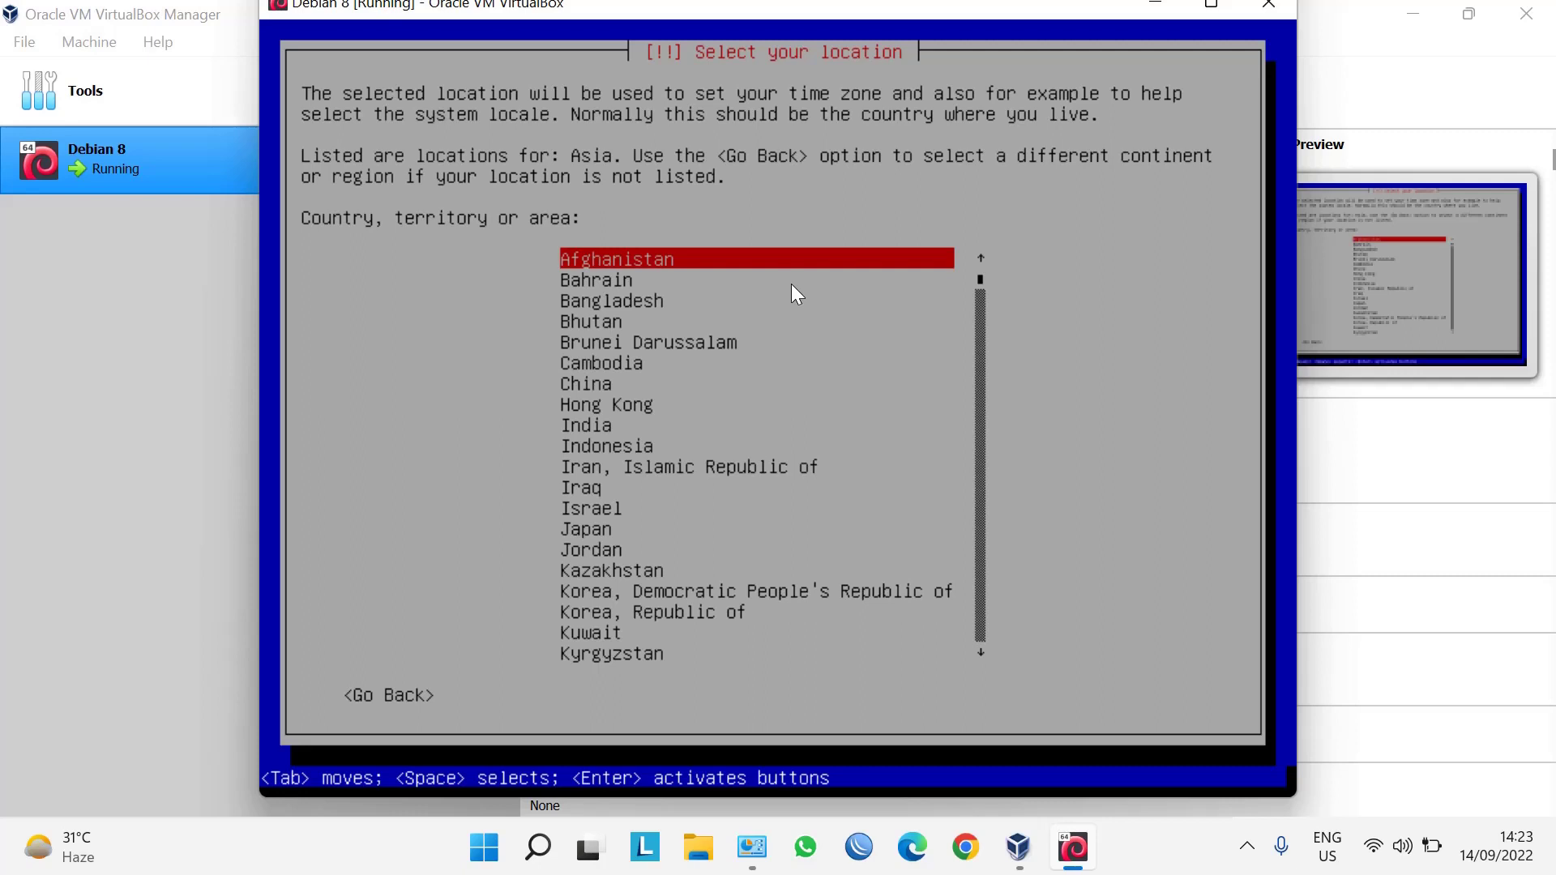
pyautogui.press('i')
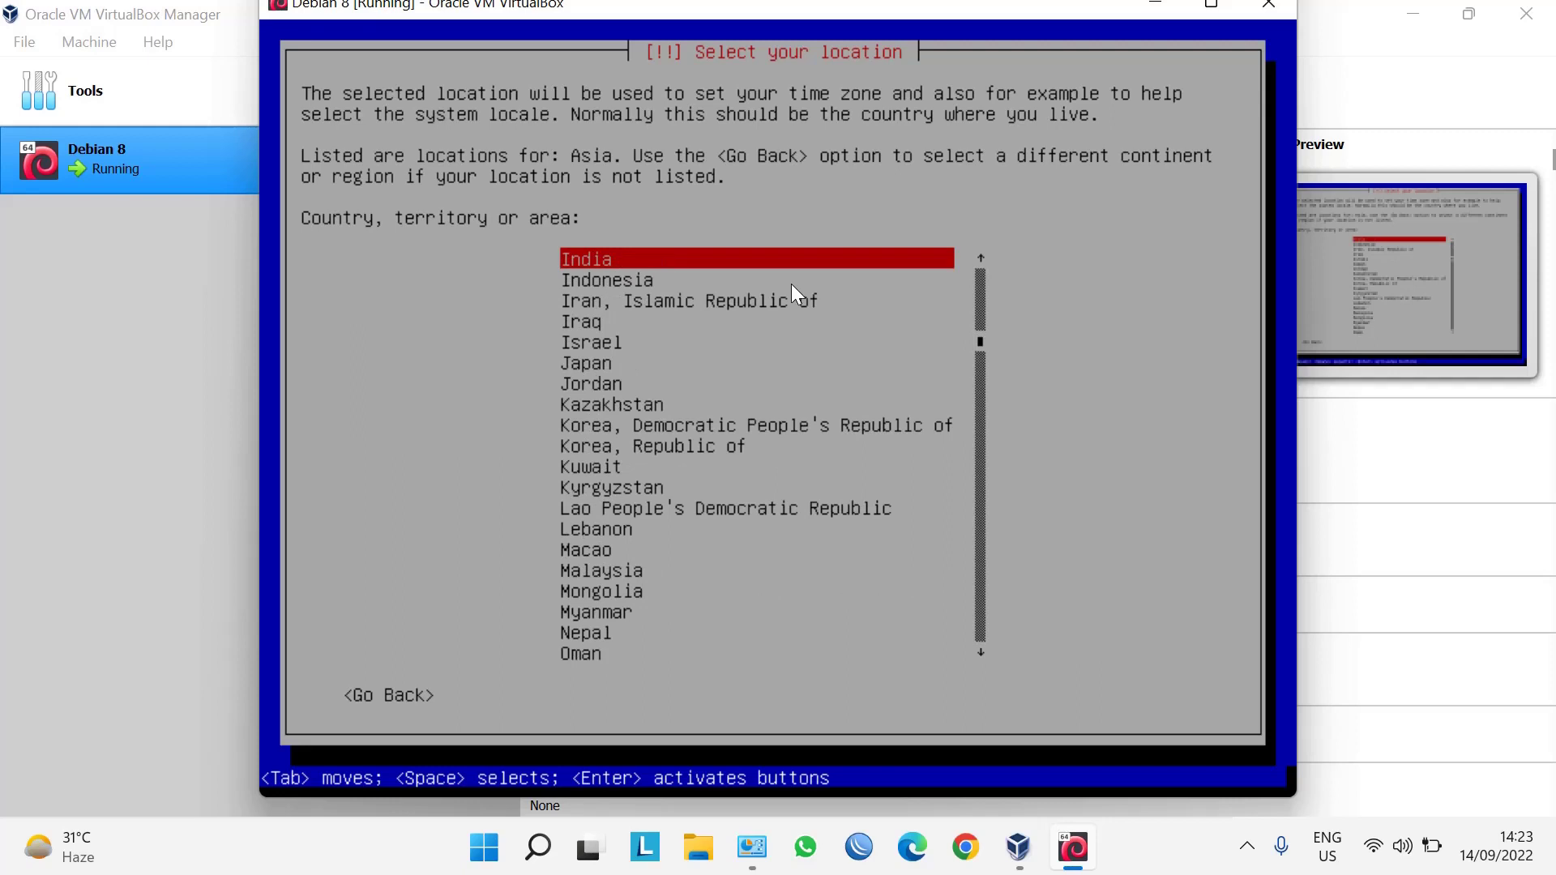
pyautogui.press('i')
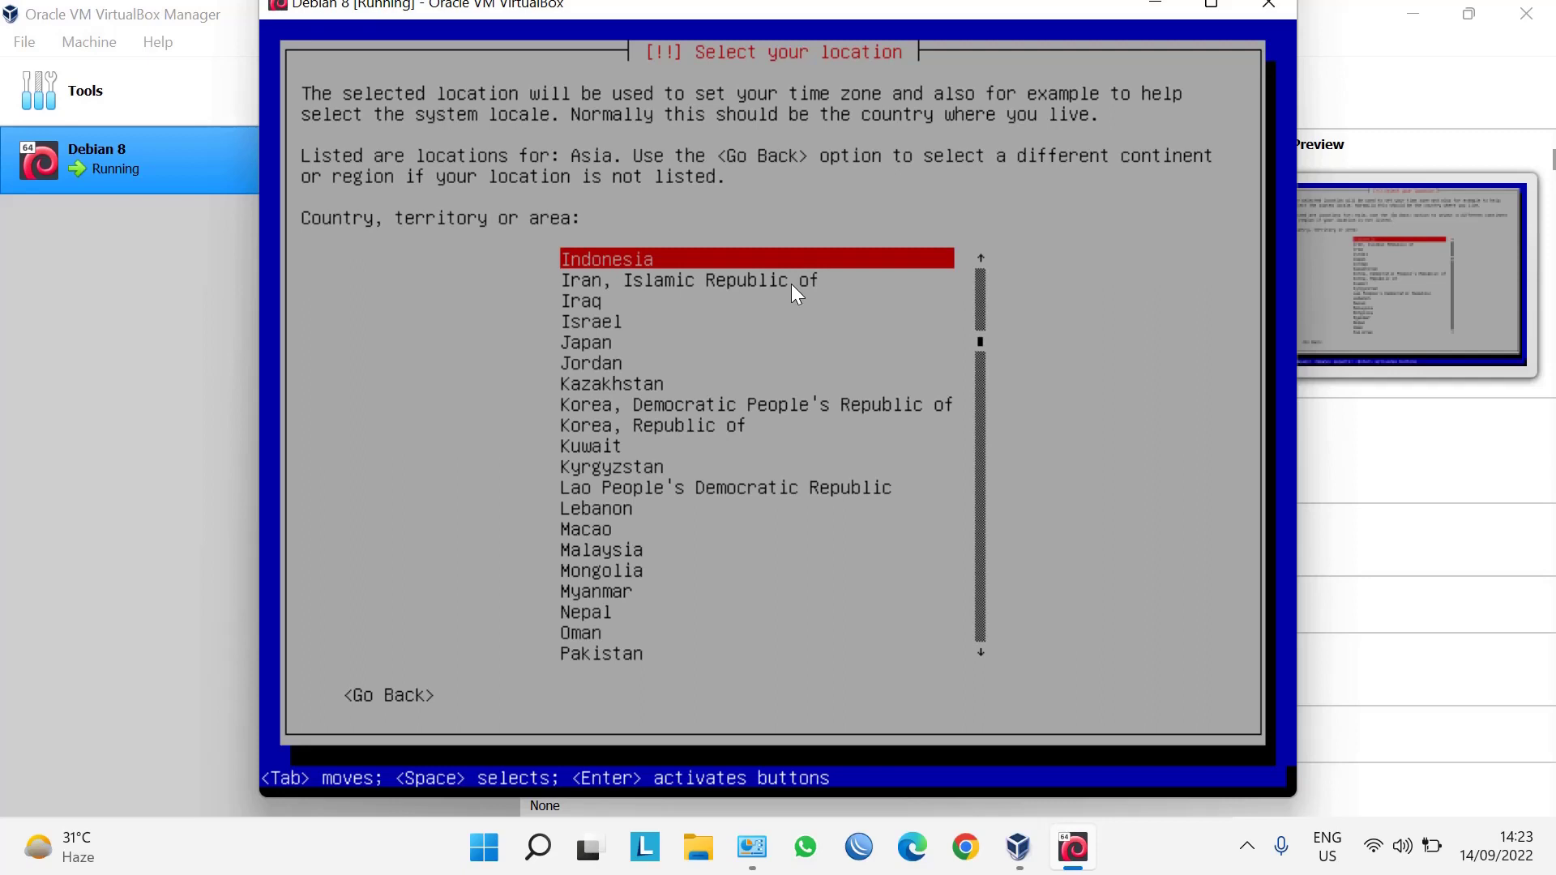
pyautogui.press('Return')
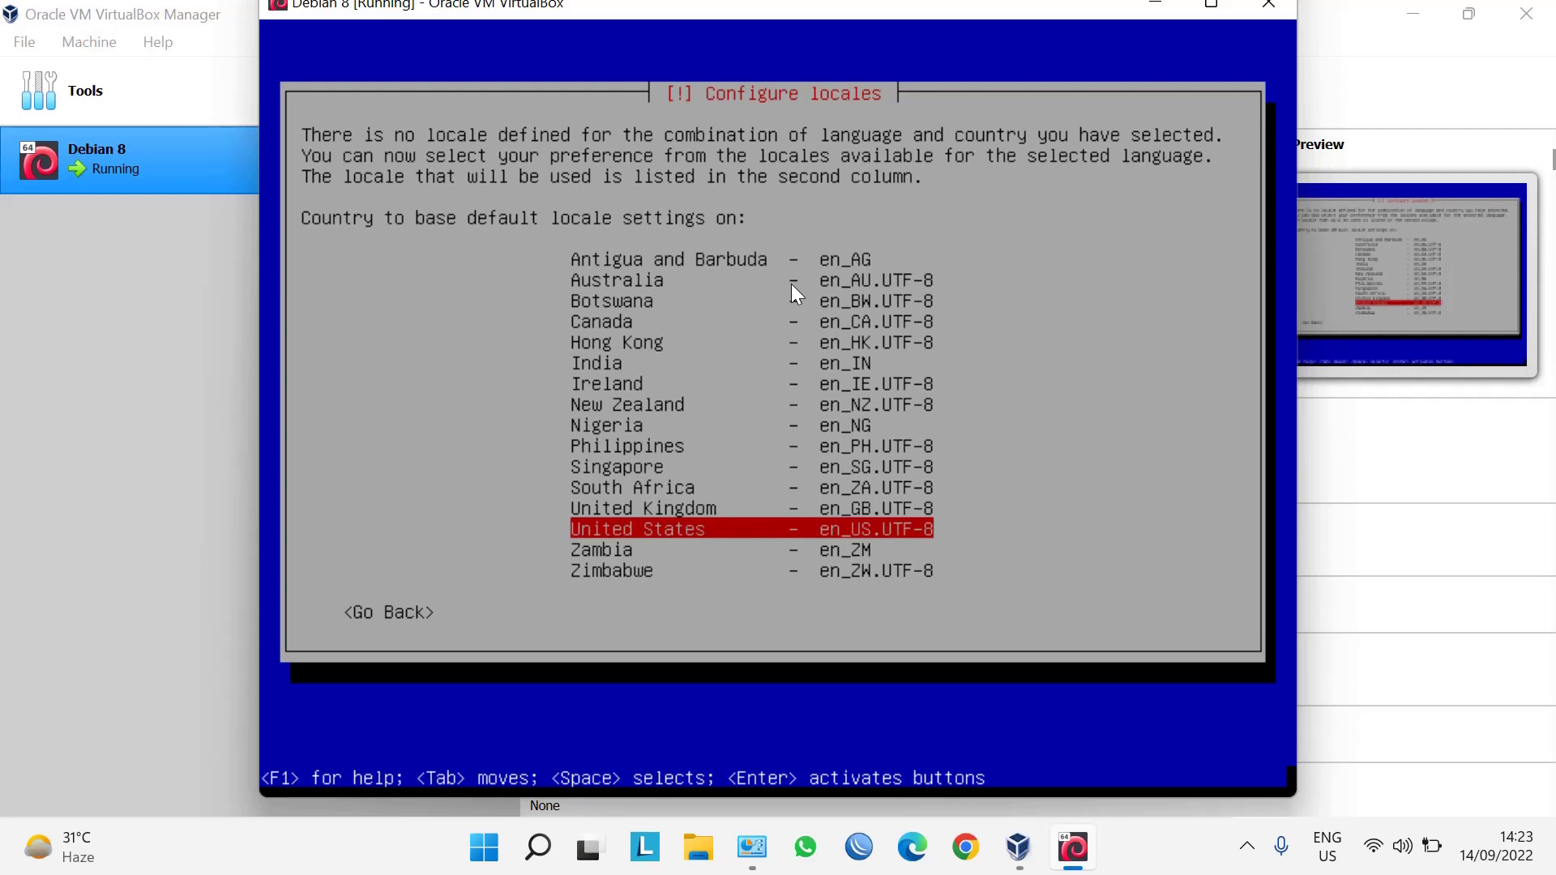
pyautogui.press('Return')
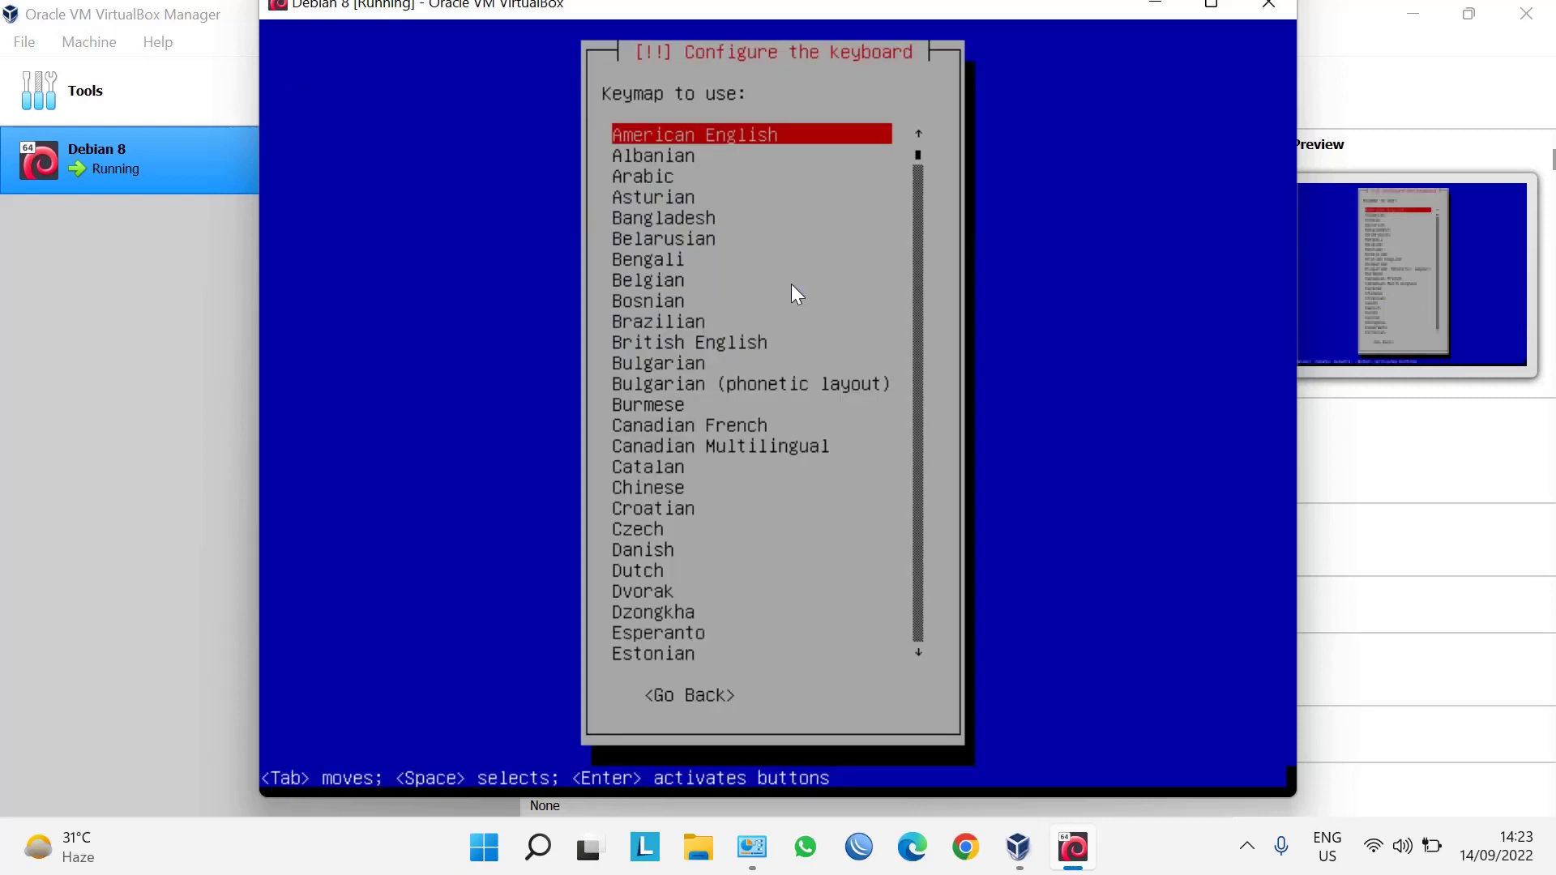
pyautogui.press('Return')
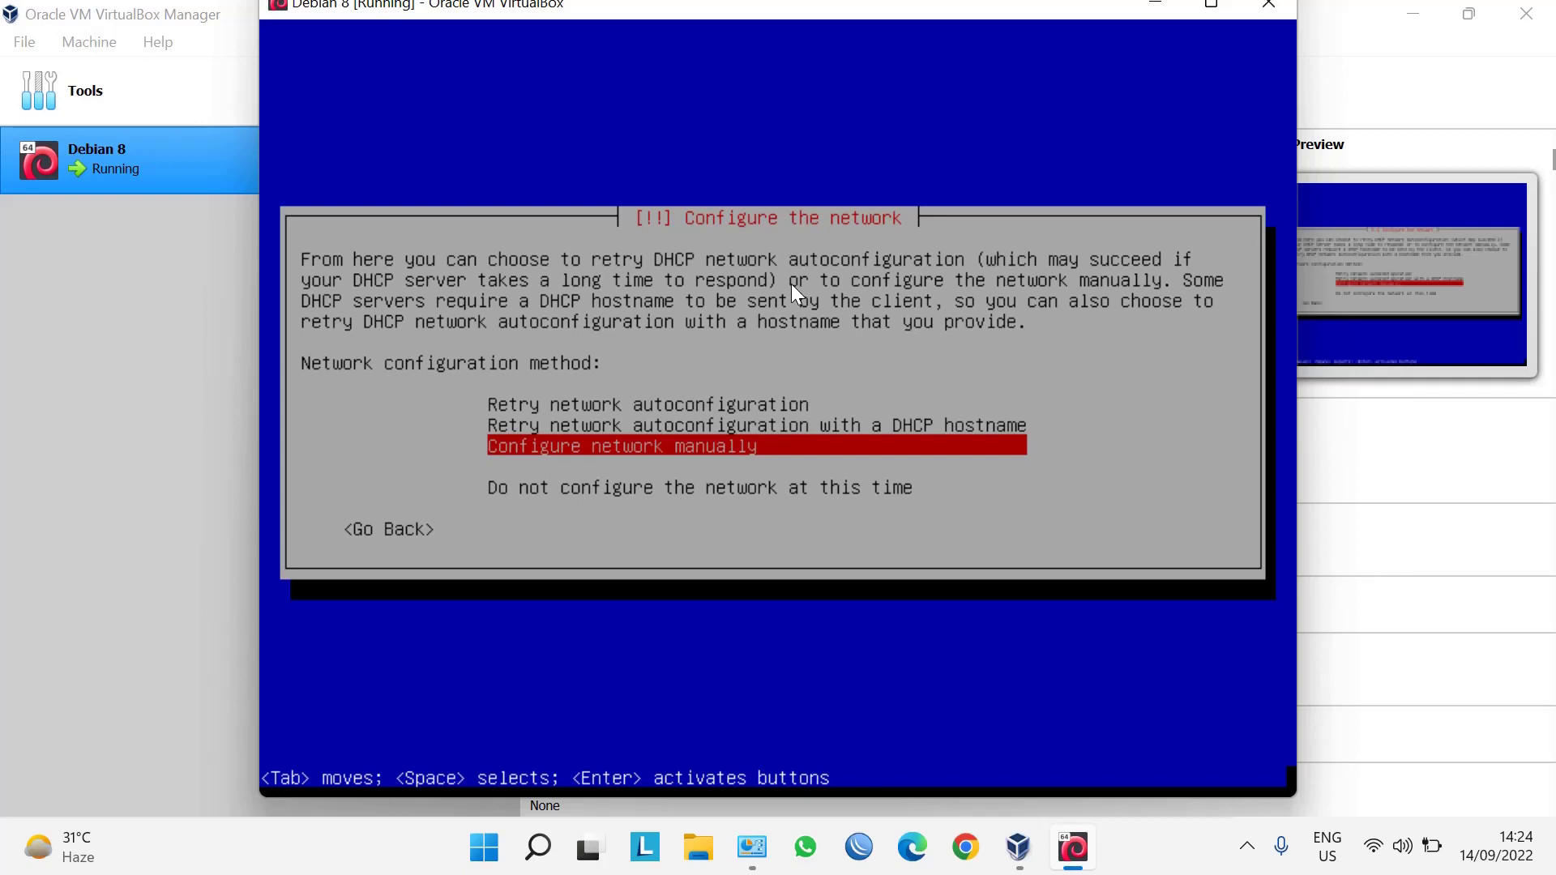
# Choose manual network configuration and set the IP address to 192.168.32.2.
pyautogui.press('Return')
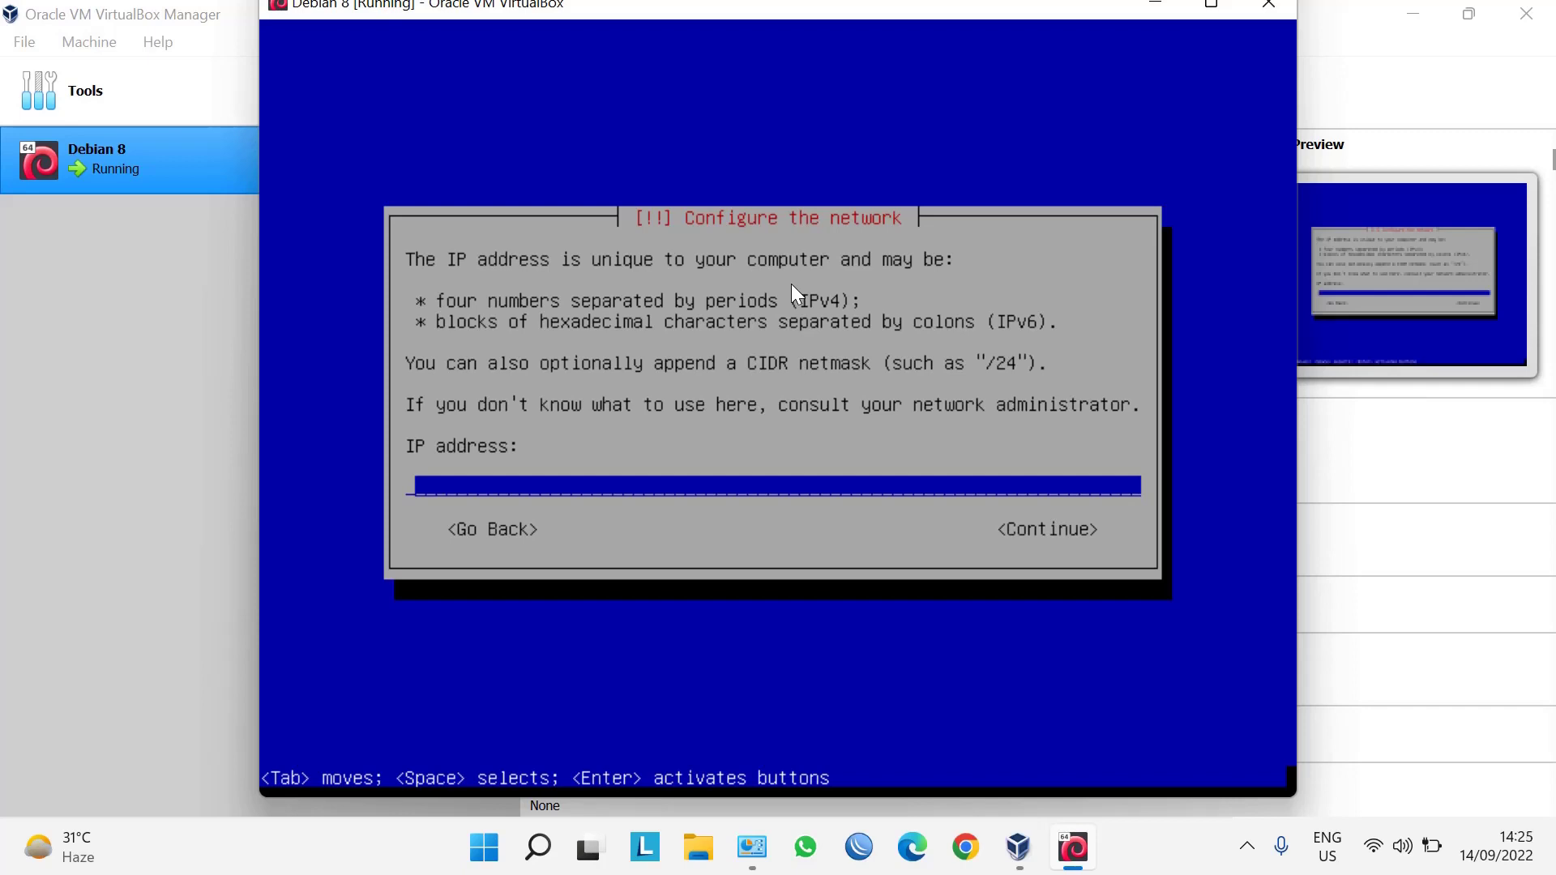
pyautogui.write('192.168.32.2')
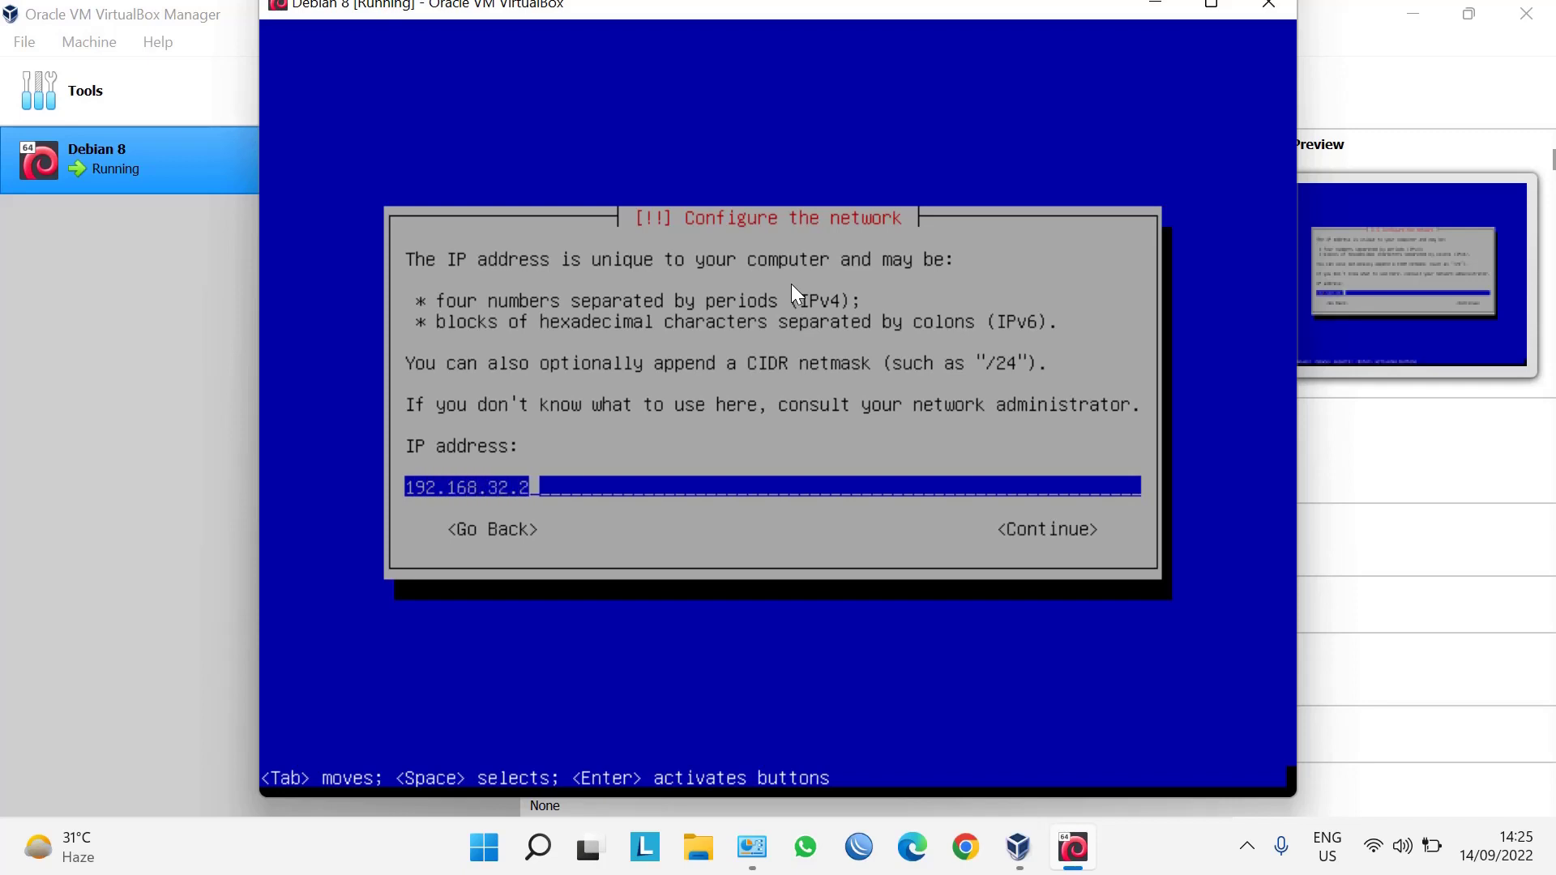
pyautogui.press('Tab')
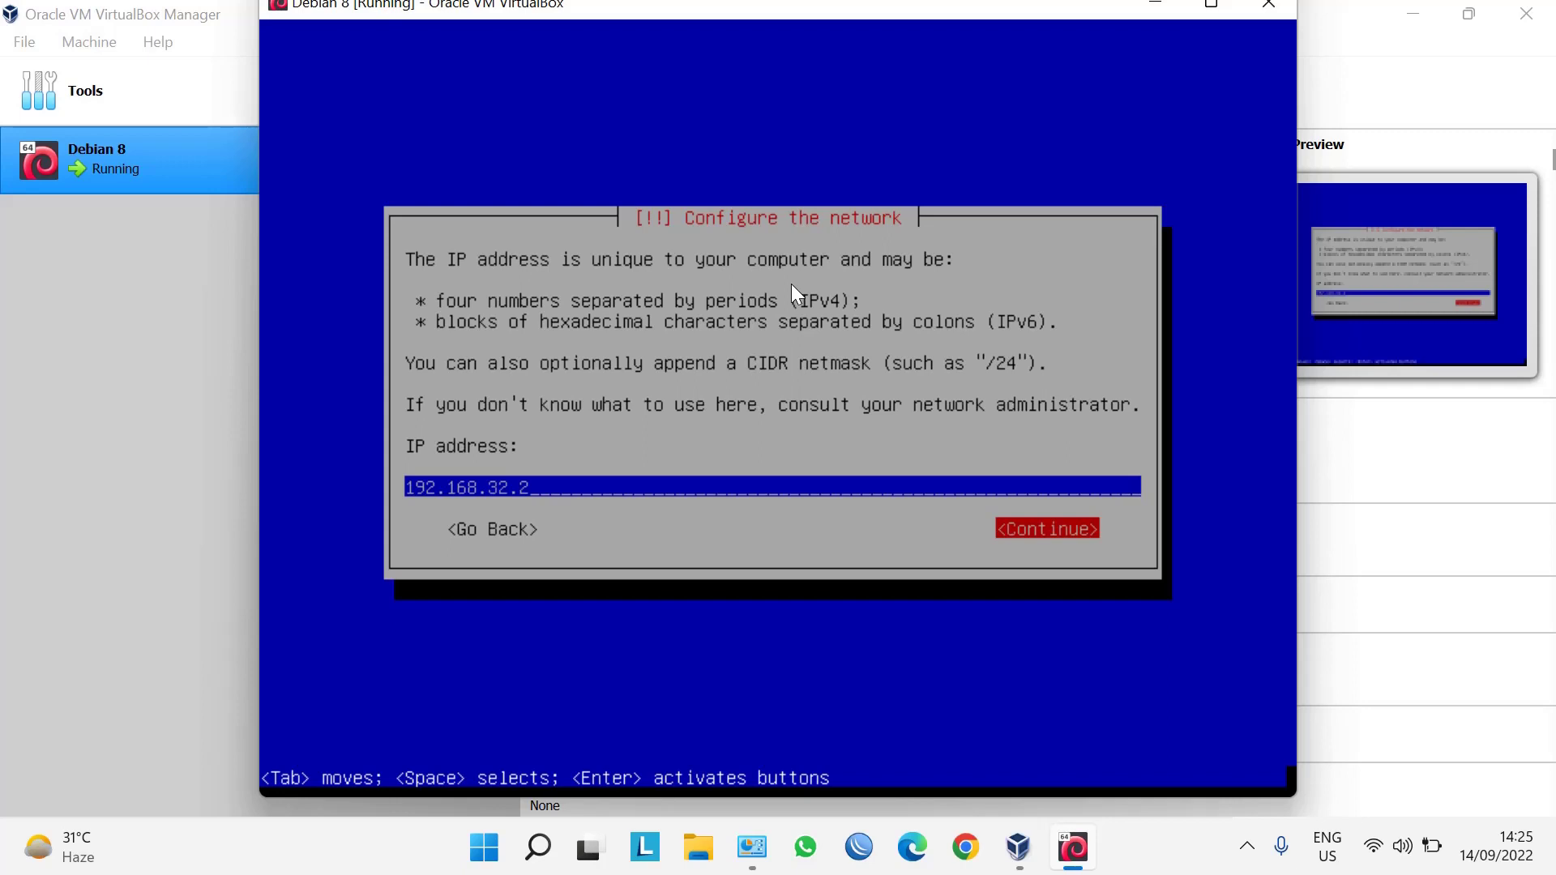
pyautogui.press('Return')
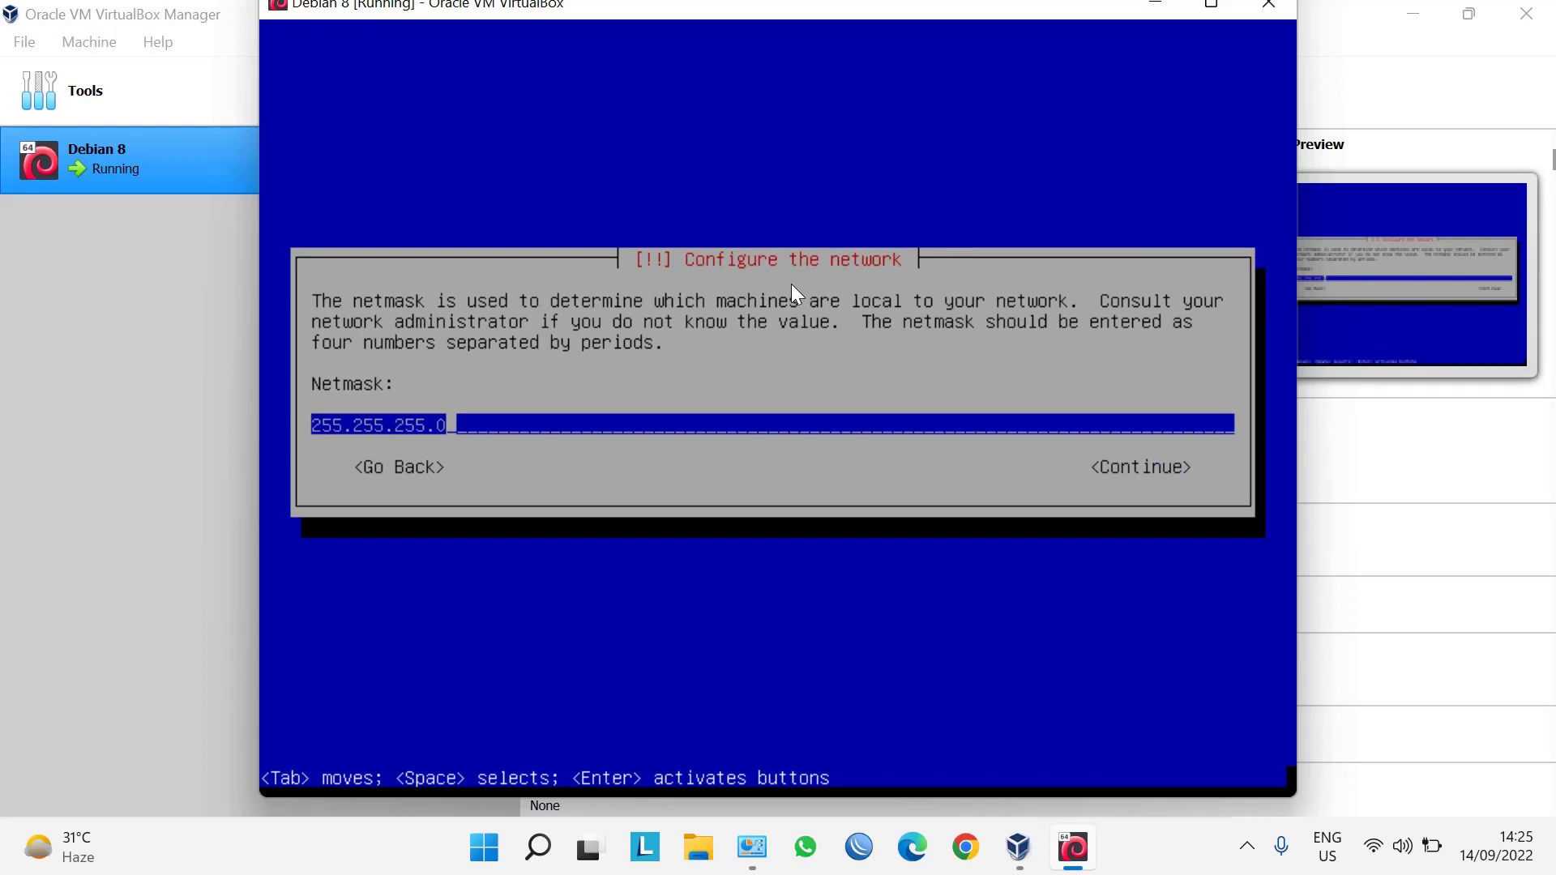
# Set the netmask to 255.255.255.224.
pyautogui.press('BackSpace')
pyautogui.write('224')
pyautogui.press('Tab')
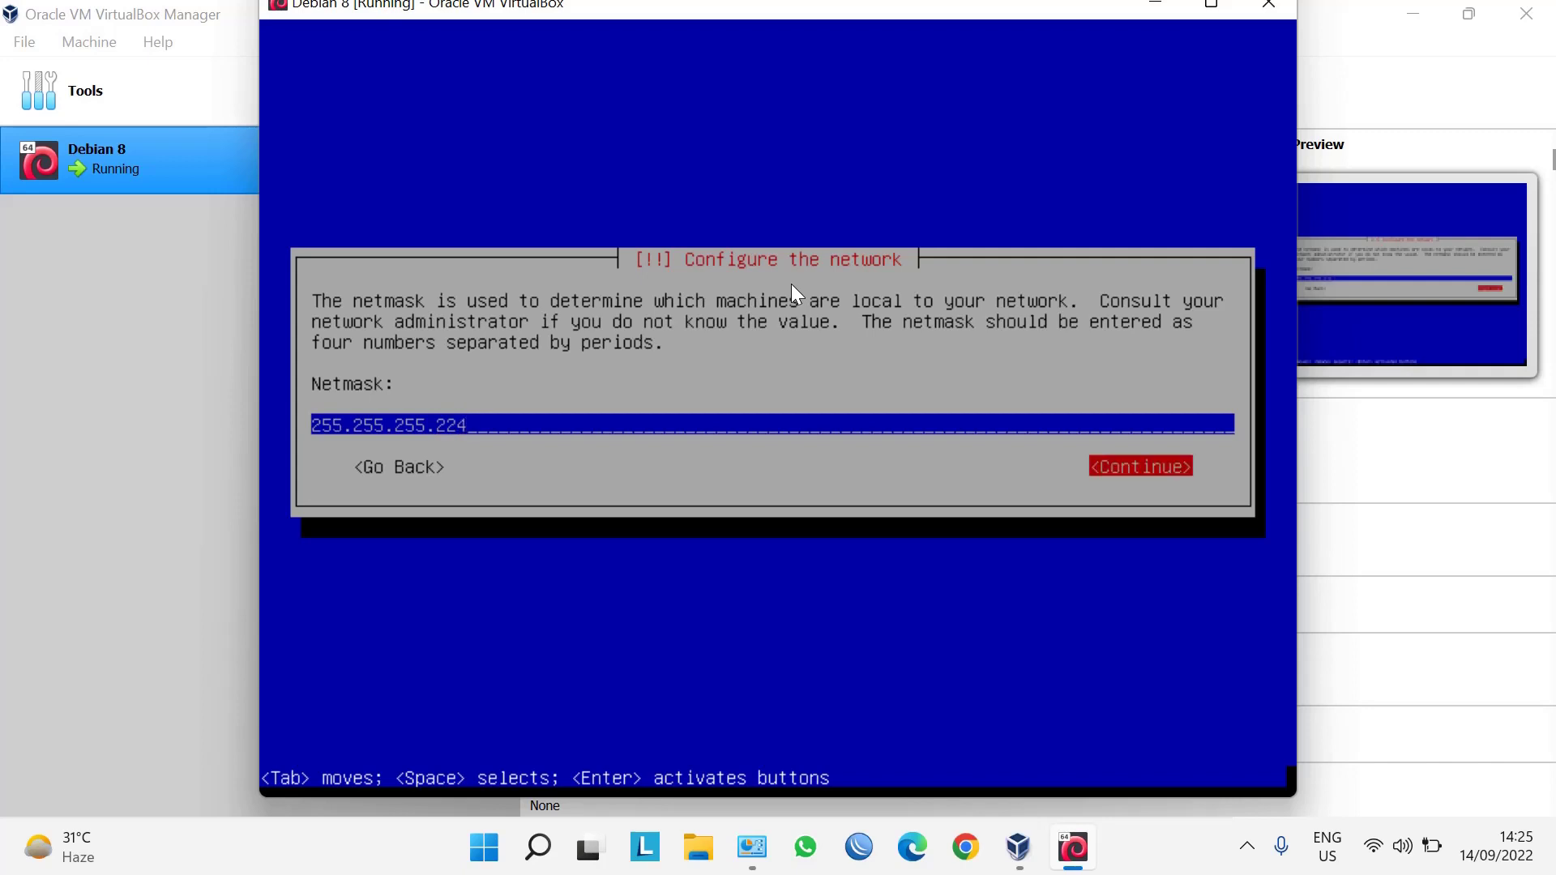
pyautogui.press('Return')
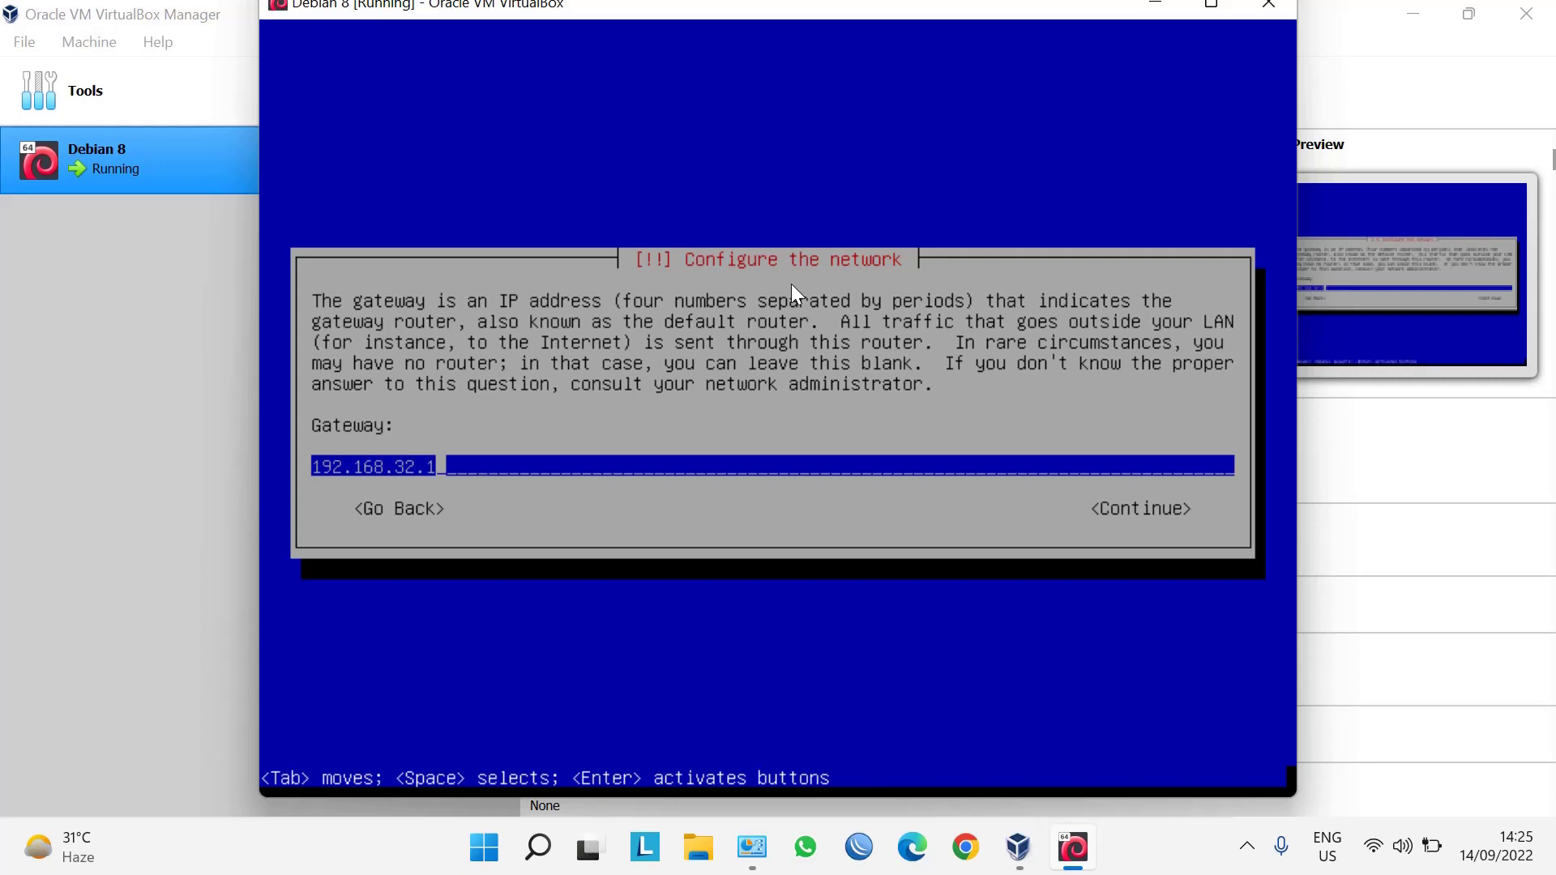
# Keep the gateway at 192.168.32.1 and delete the name server's final digit.
pyautogui.press('Tab')
pyautogui.press('Return')
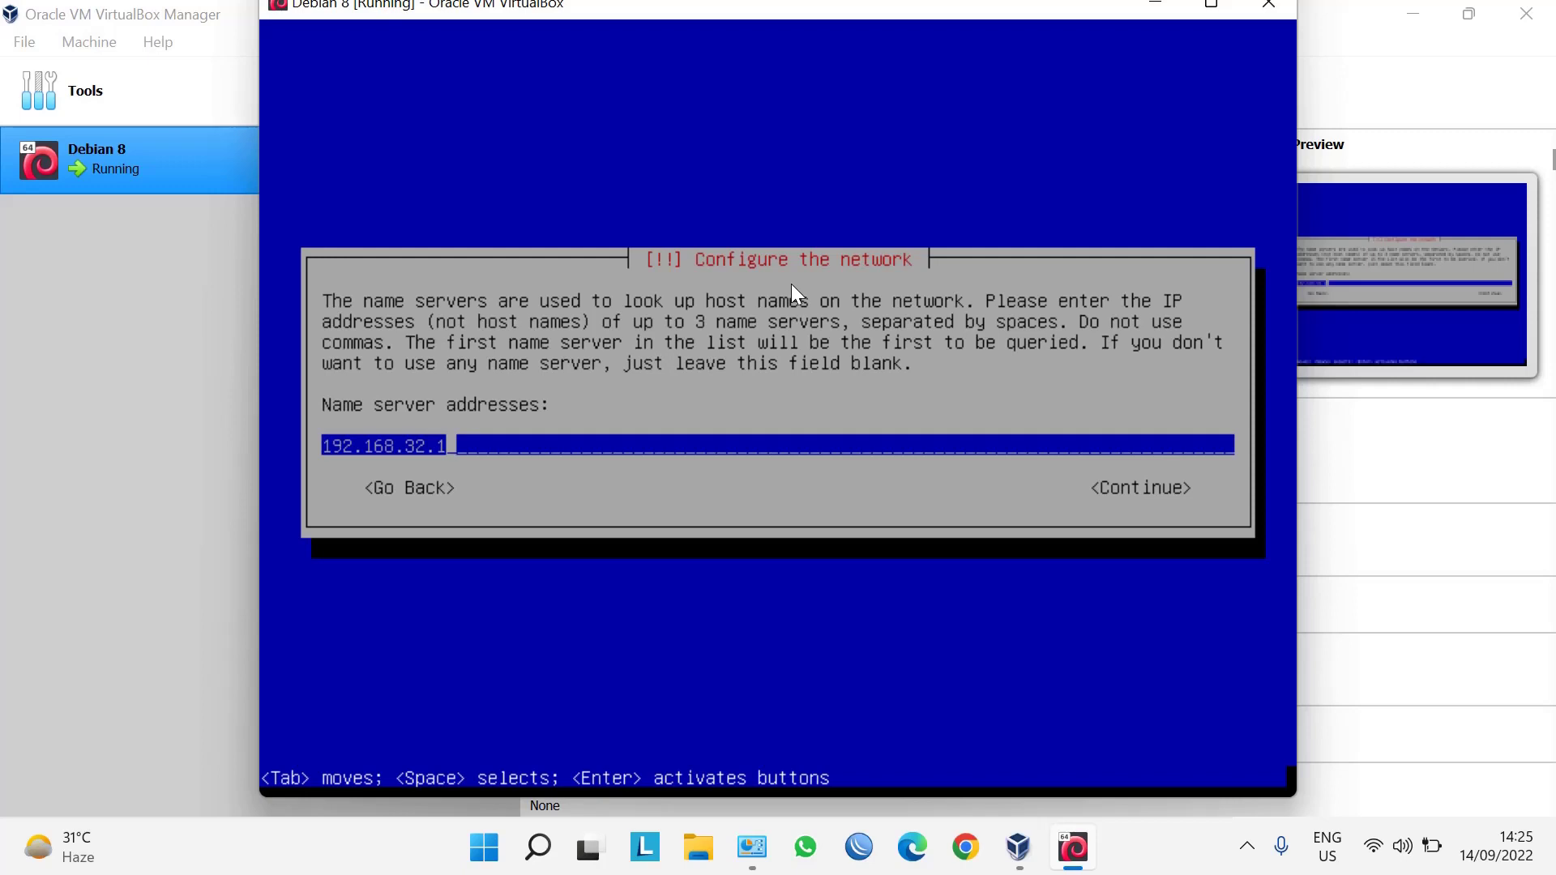
pyautogui.press('BackSpace')
# Set the name server to 192.168.32.2.
pyautogui.write('2')
pyautogui.press('Tab')
pyautogui.press('Return')
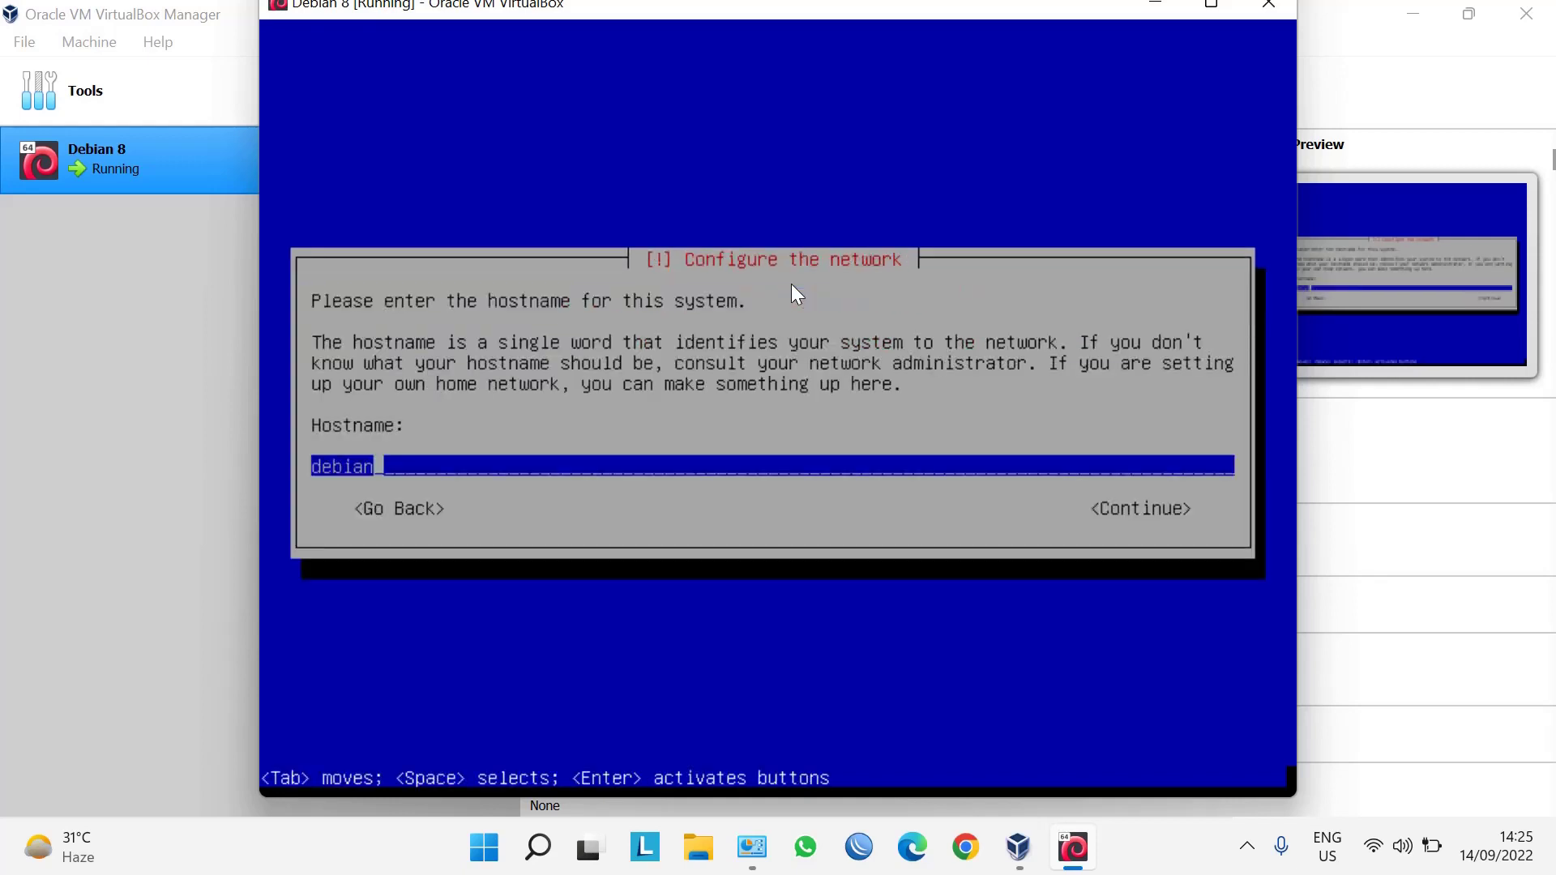
# Replace the default hostname 'debian' with a custom capitalised hostname.
pyautogui.press('BackSpace')
pyautogui.press('BackSpace')
pyautogui.press('BackSpace')
pyautogui.press('BackSpace')
pyautogui.press('BackSpace')
pyautogui.press('BackSpace')
pyautogui.press('capslock')
pyautogui.write('S')
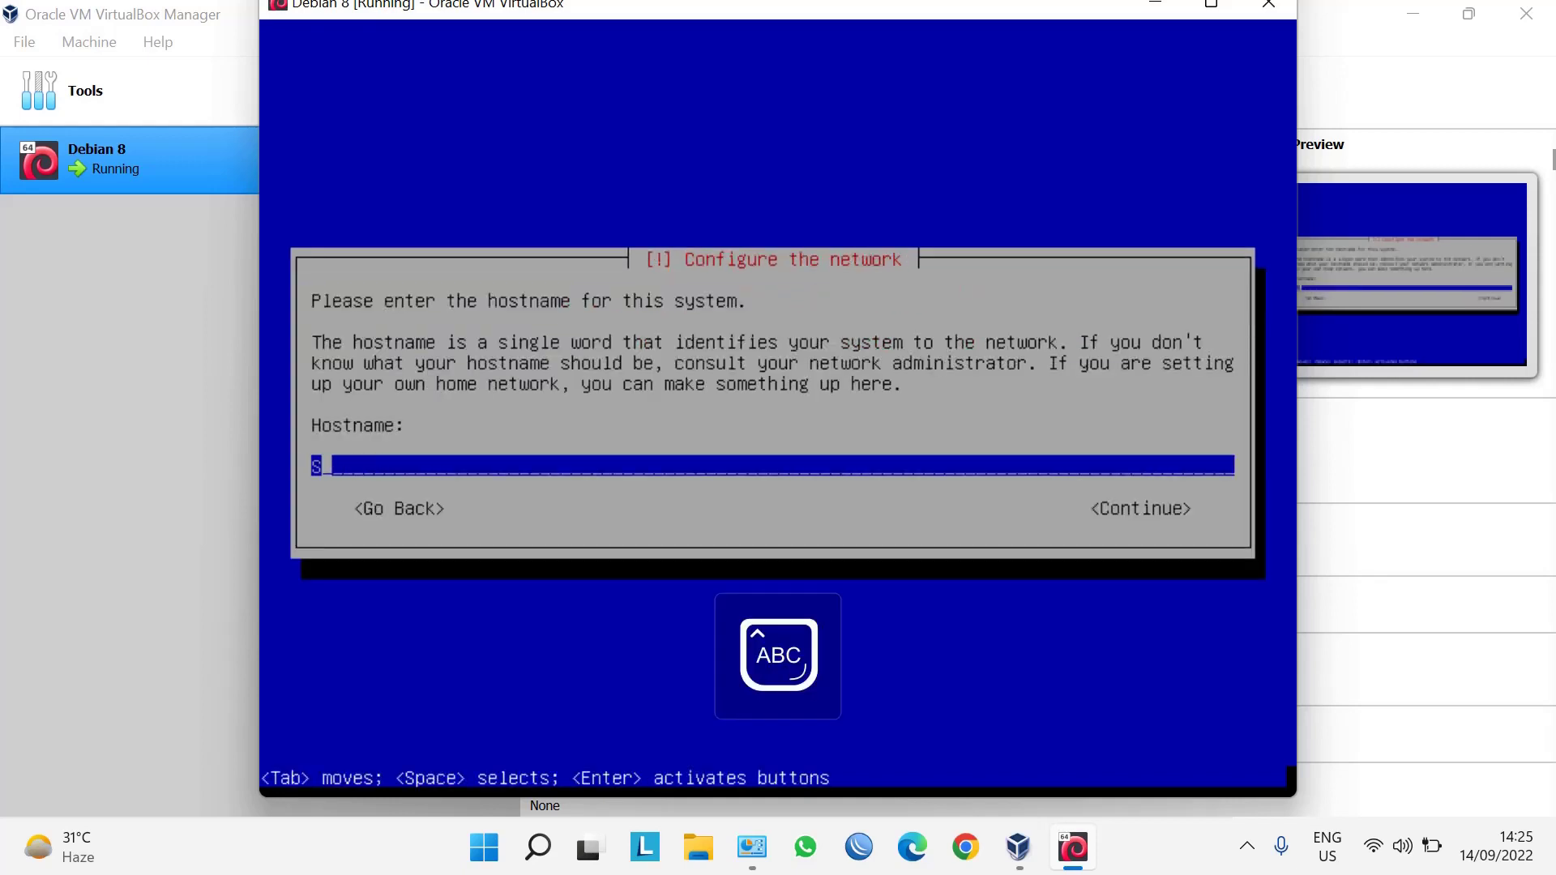
pyautogui.press('capslock')
pyautogui.write('amue')
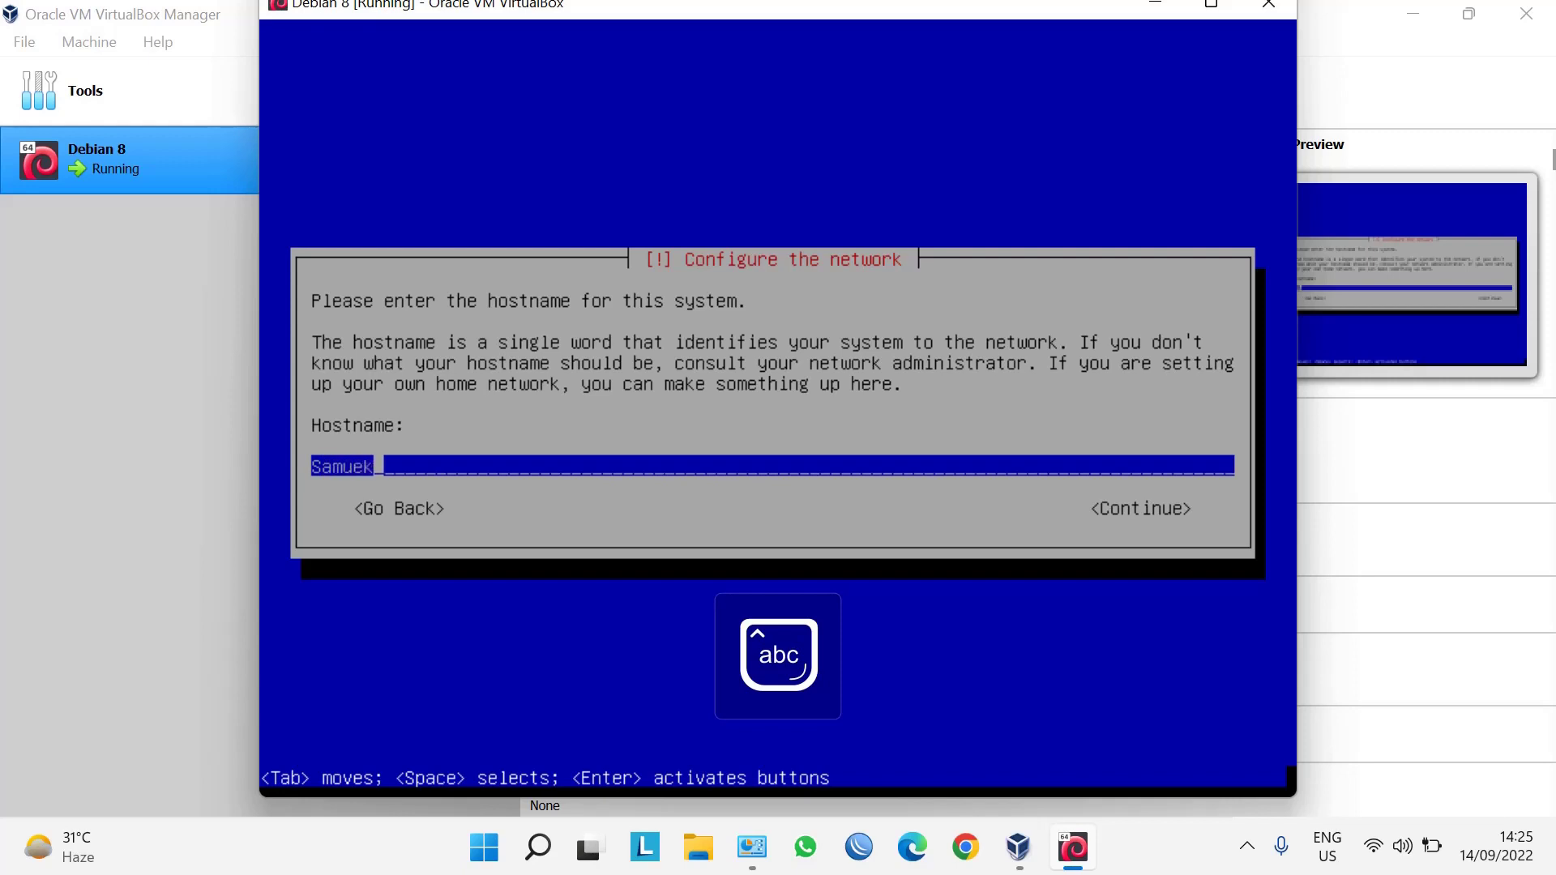
pyautogui.write('l')
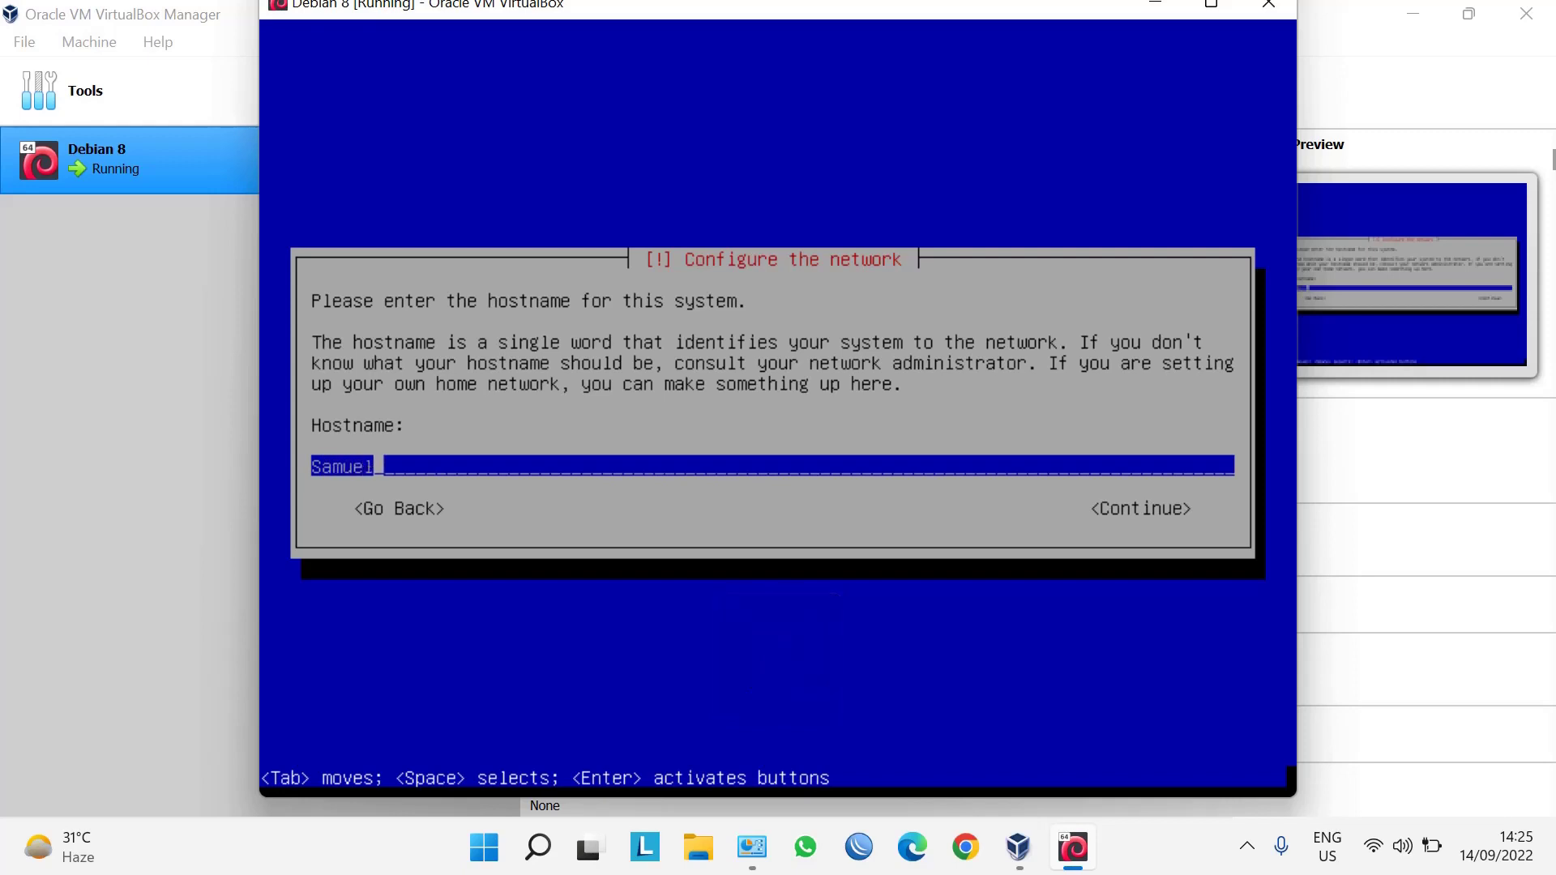
pyautogui.press('Tab')
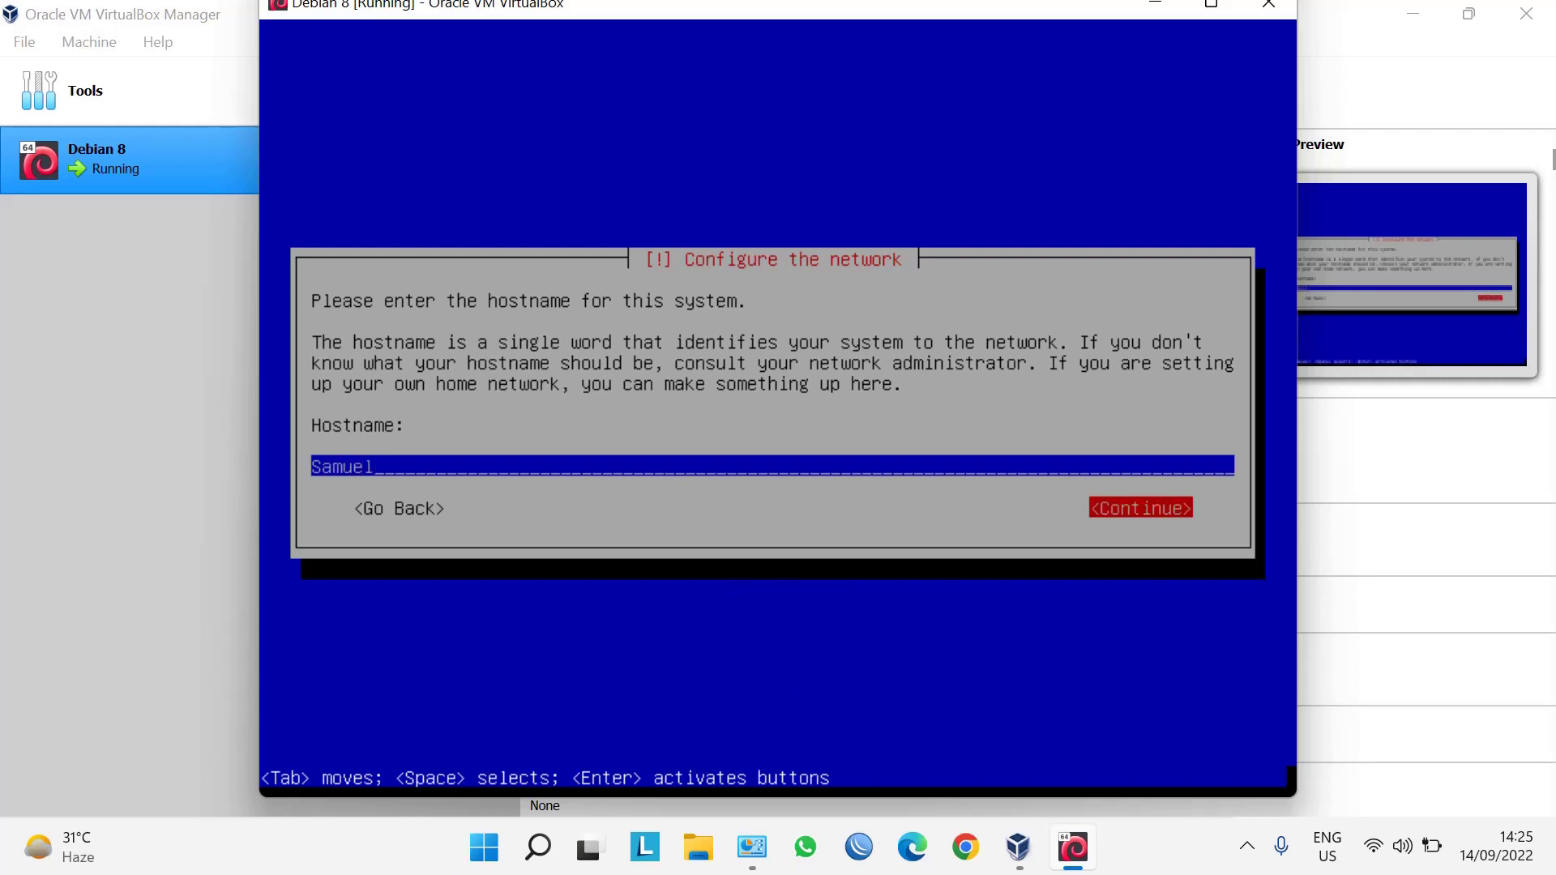
pyautogui.press('Return')
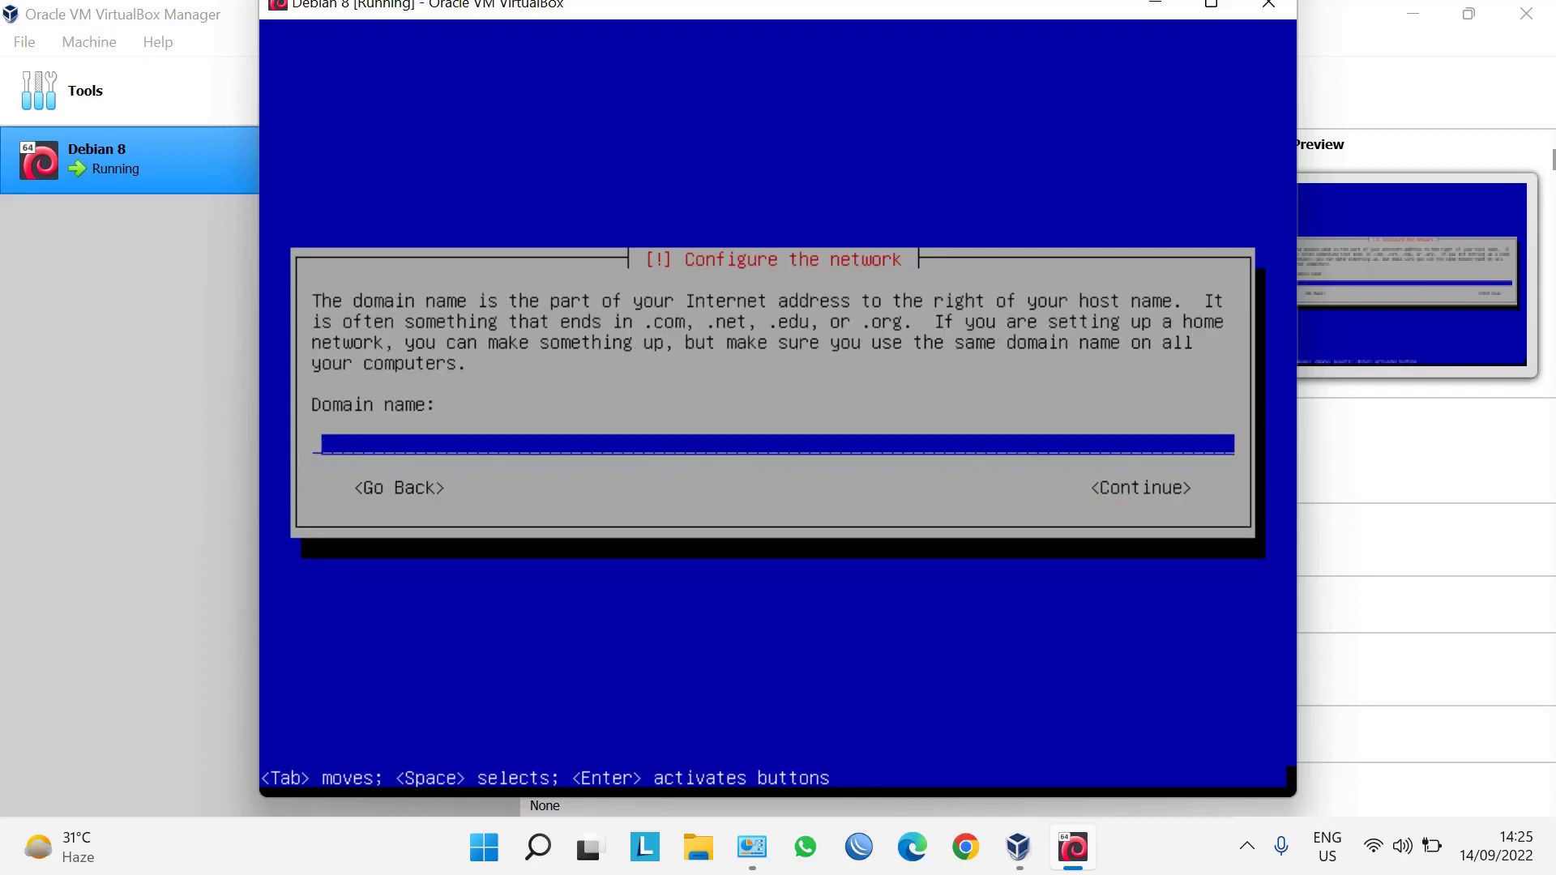
# Enter a .org domain name matching the hostname and continue.
pyautogui.write('samuel.org')
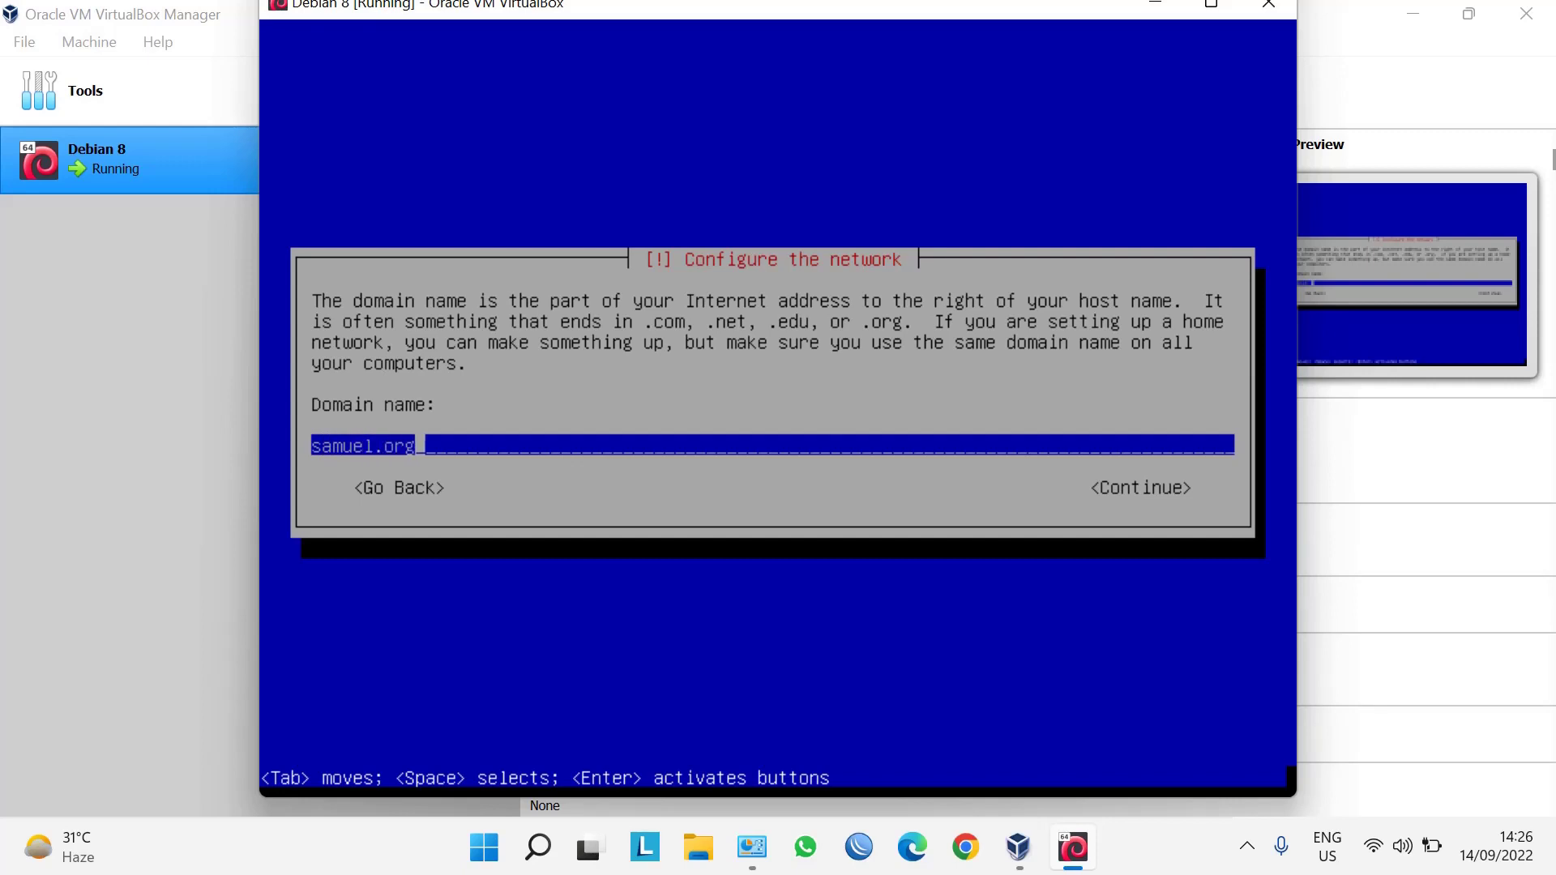
pyautogui.press('Tab')
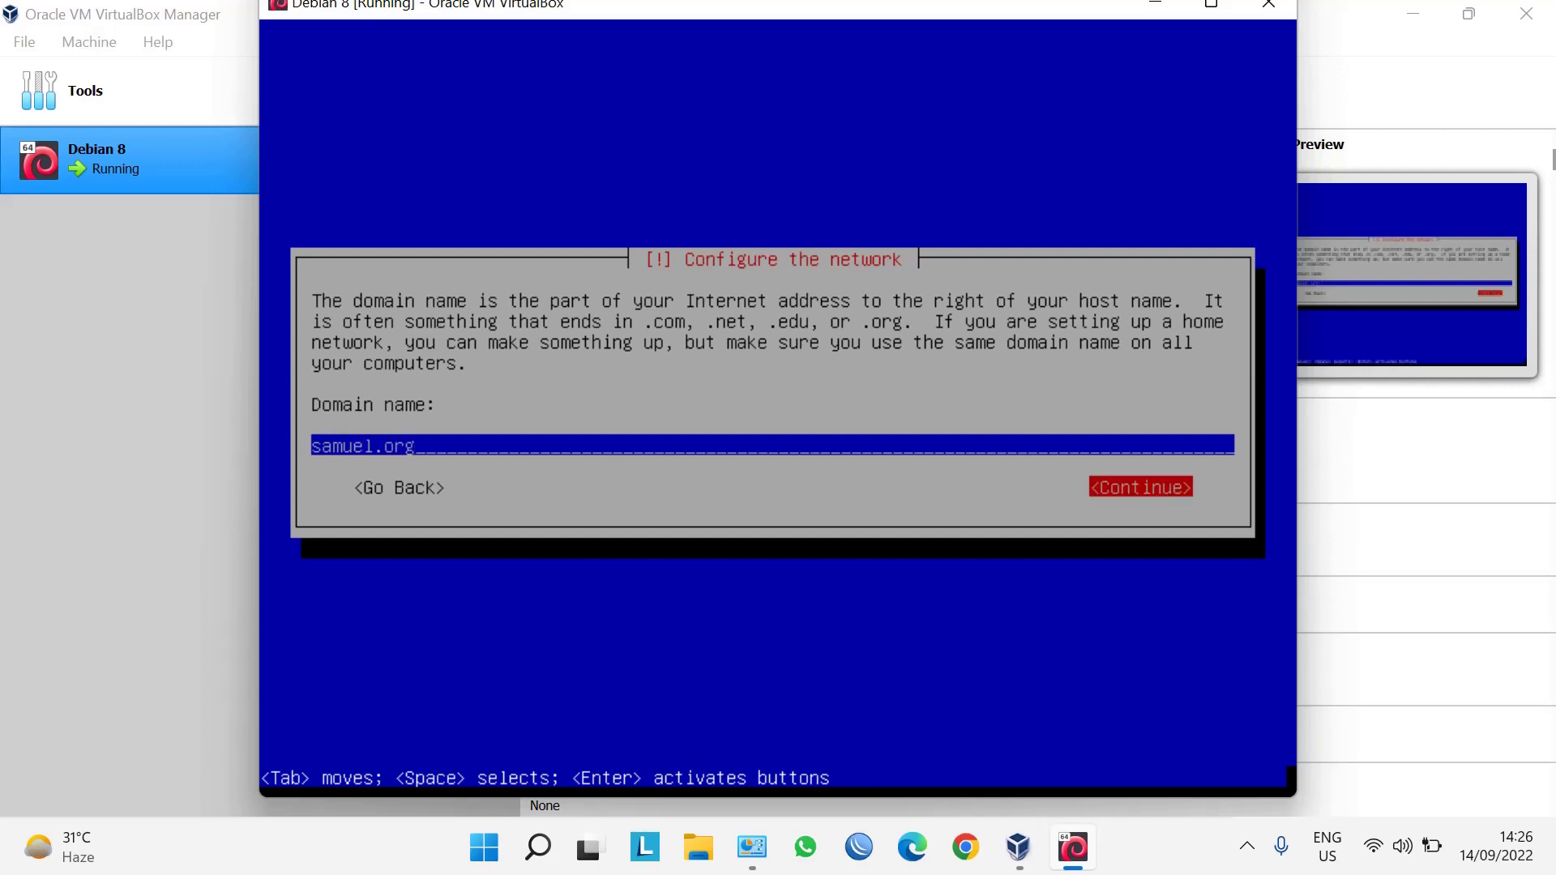
pyautogui.press('Return')
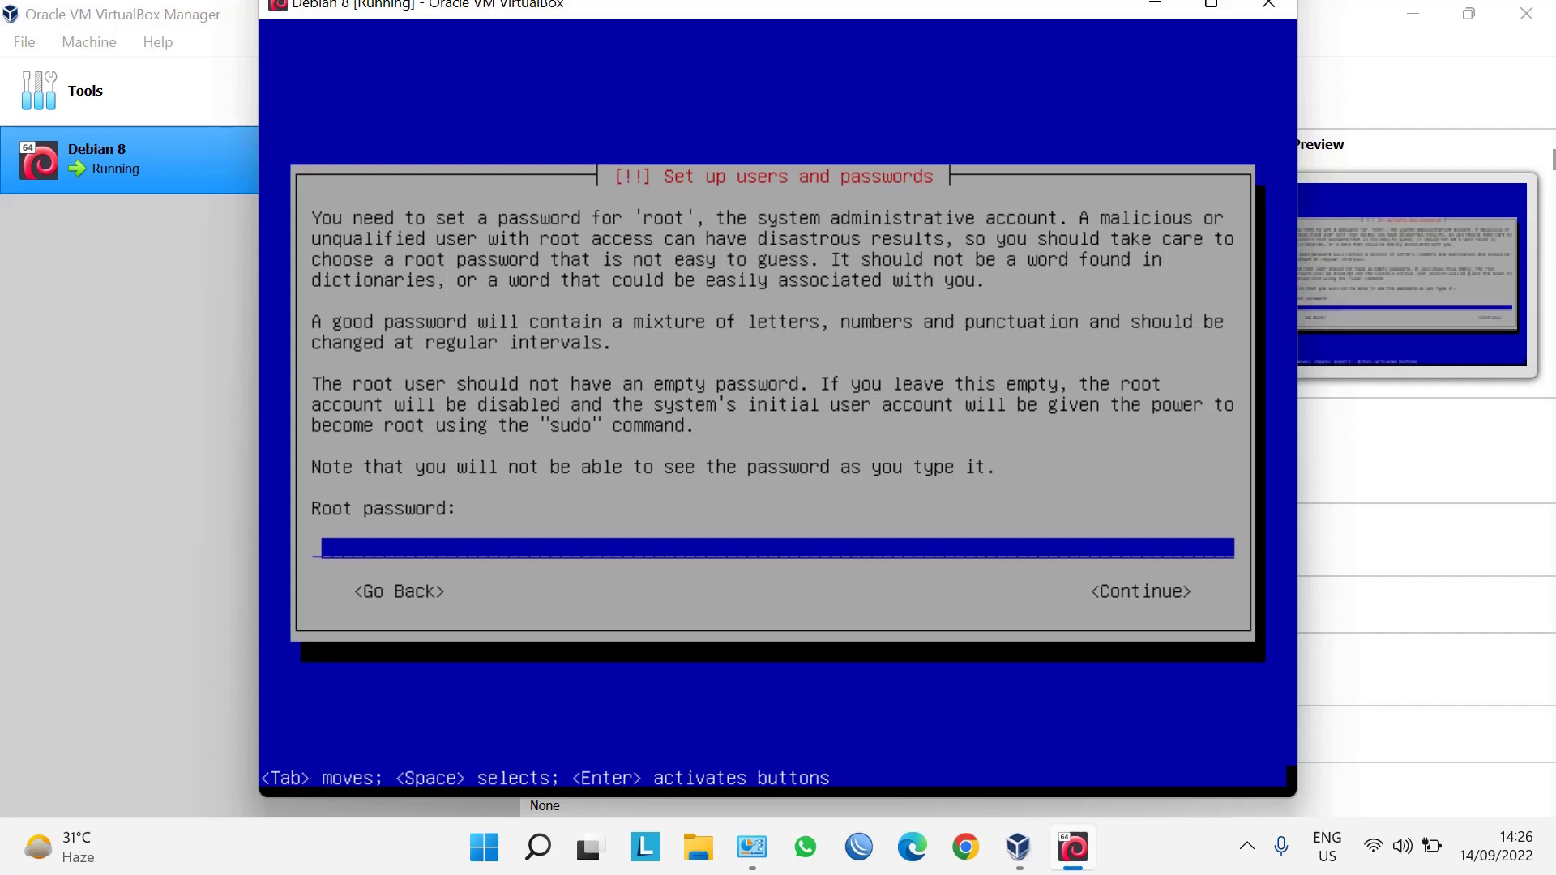
# Enter the root password and retype it to verify.
pyautogui.write('***')
pyautogui.press('Tab')
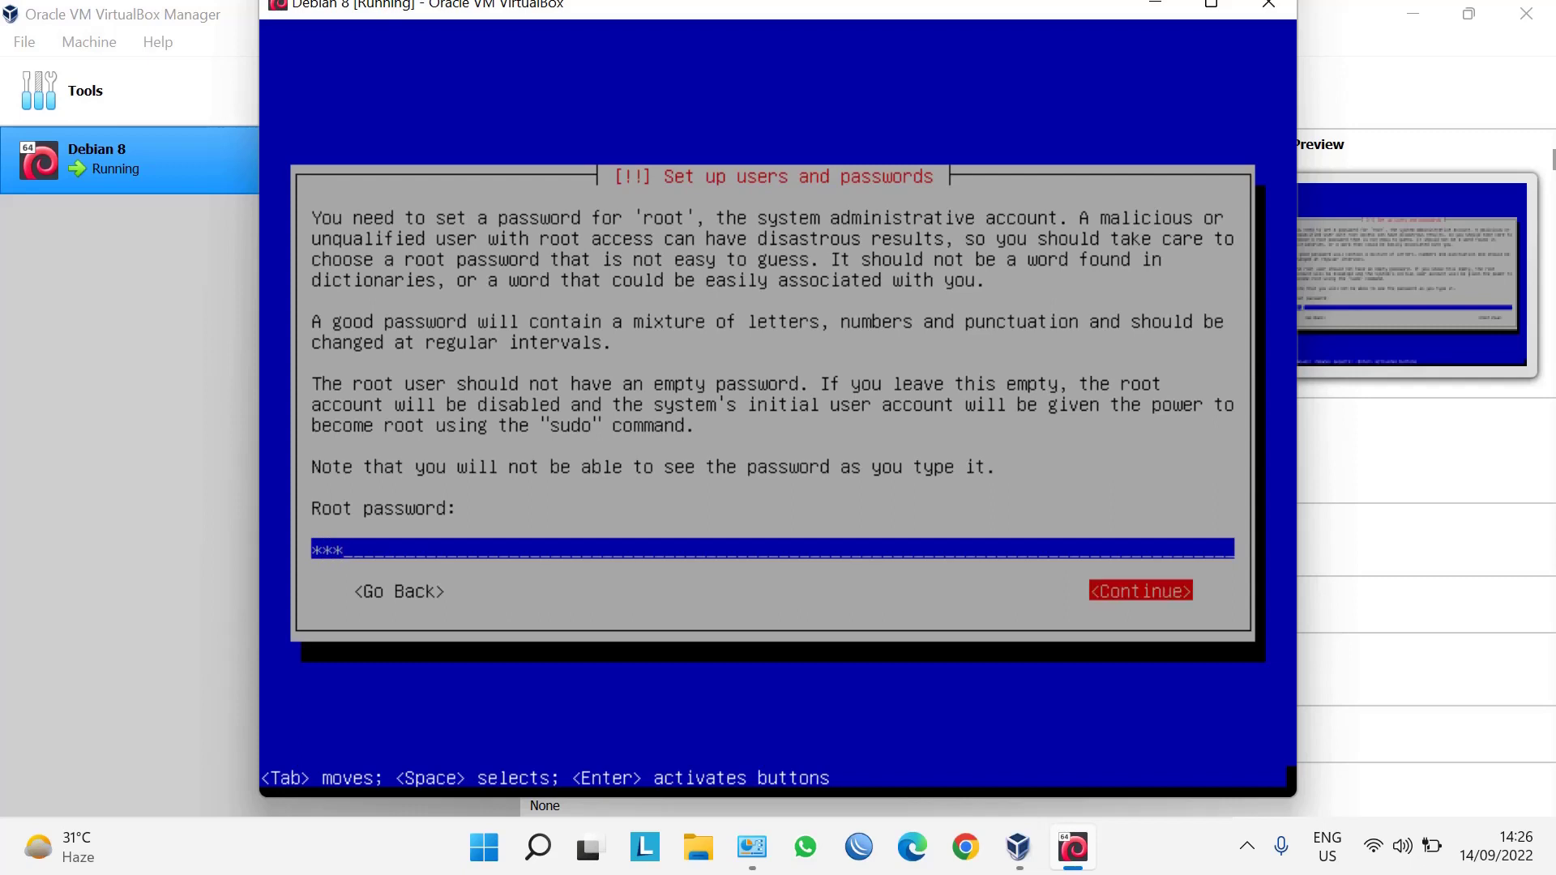
pyautogui.press('Return')
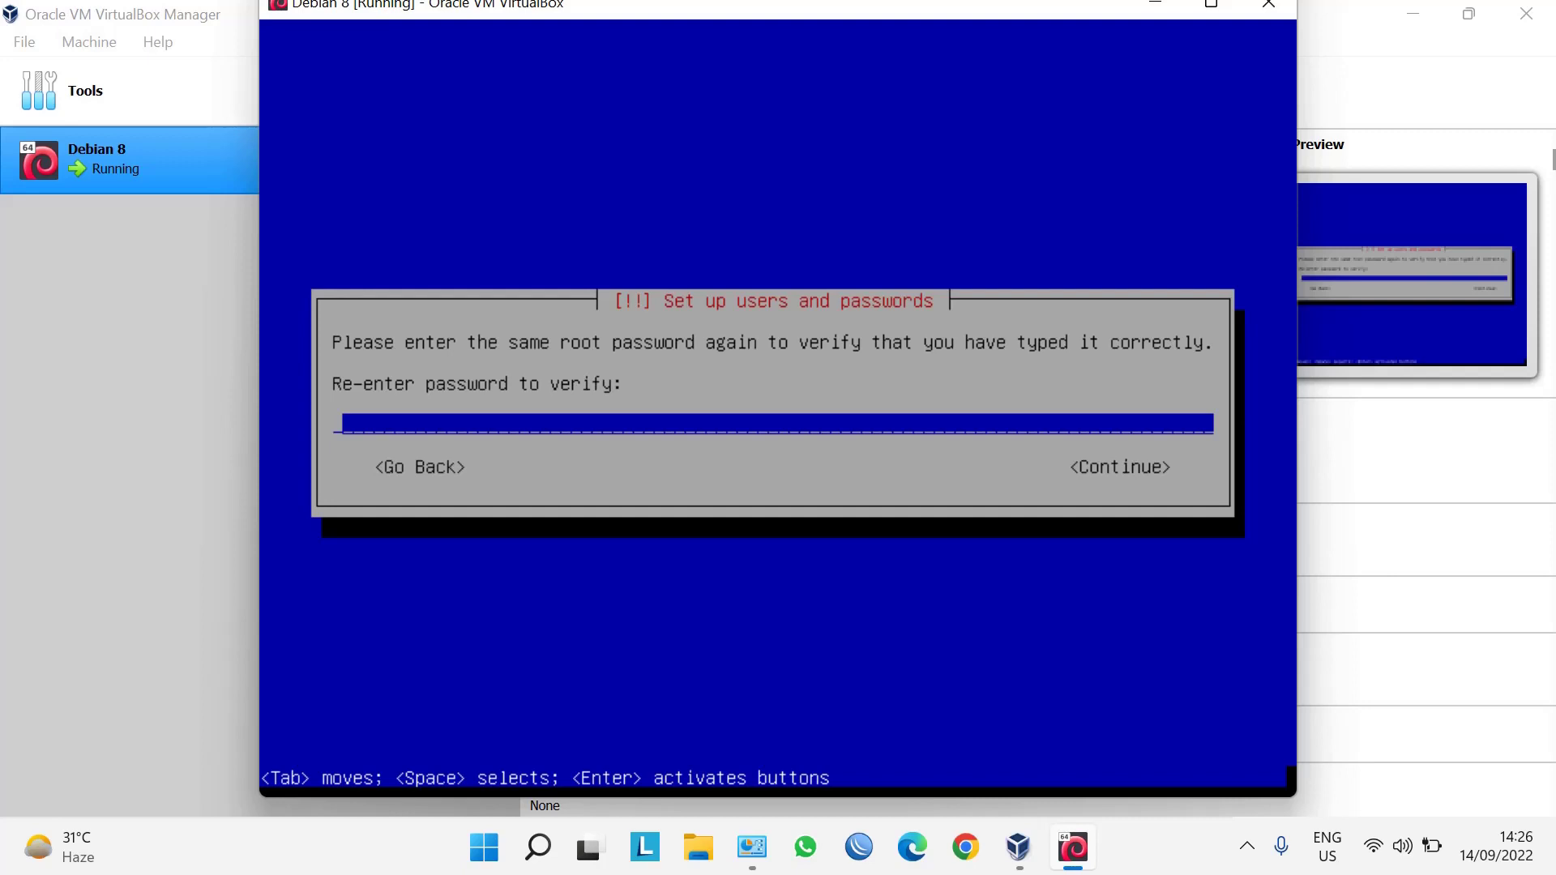
pyautogui.write('***')
pyautogui.press('Tab')
pyautogui.press('Return')
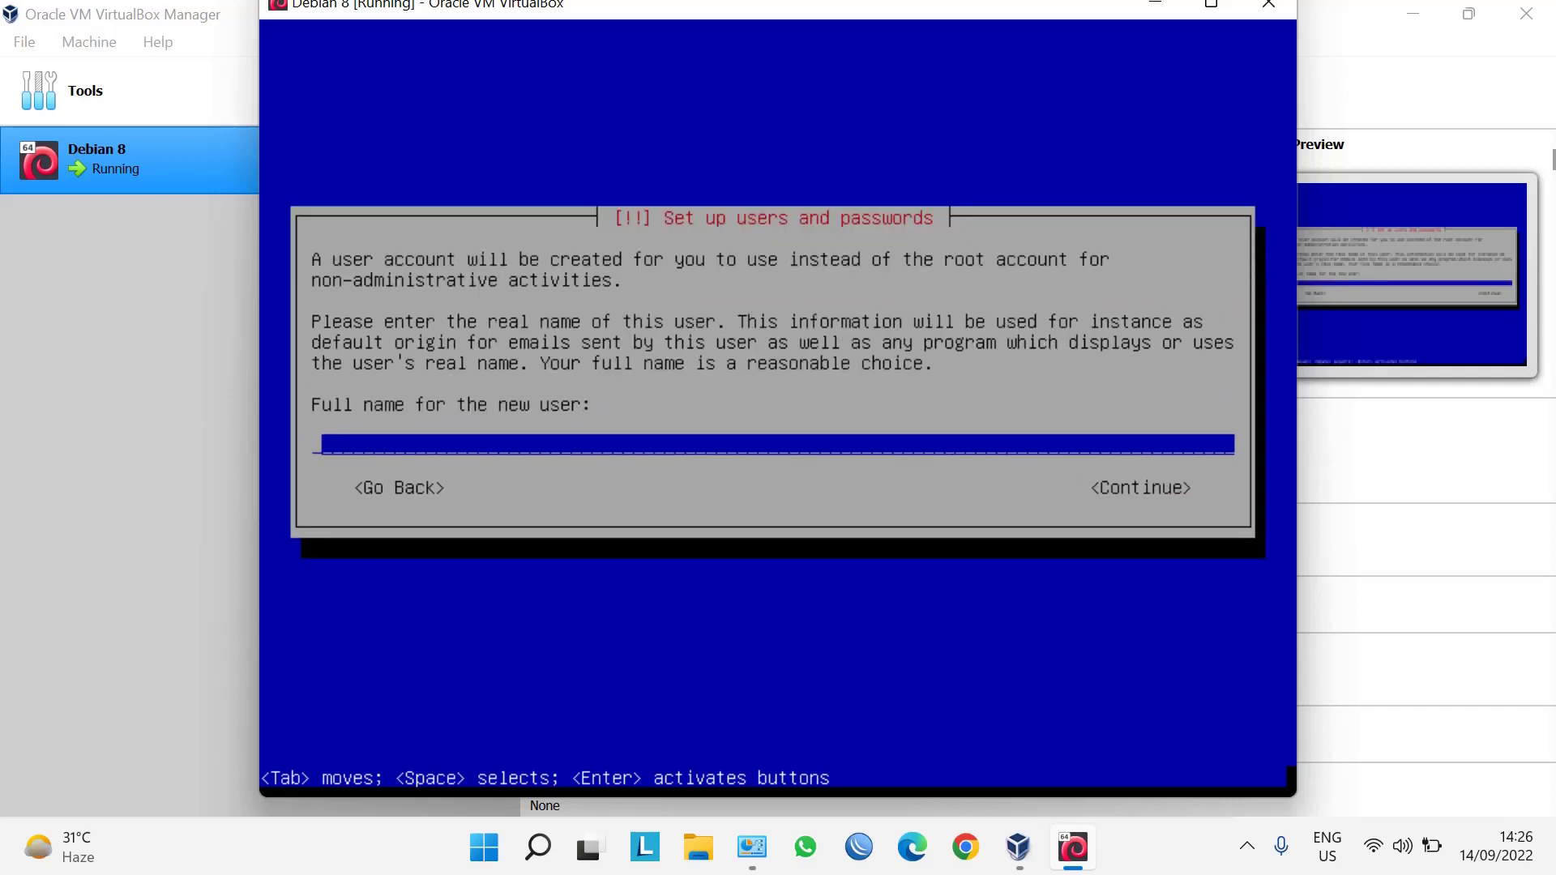
# Enter the new user's full name and accept the suggested username.
pyautogui.write('samuel')
pyautogui.press('Tab')
pyautogui.press('Return')
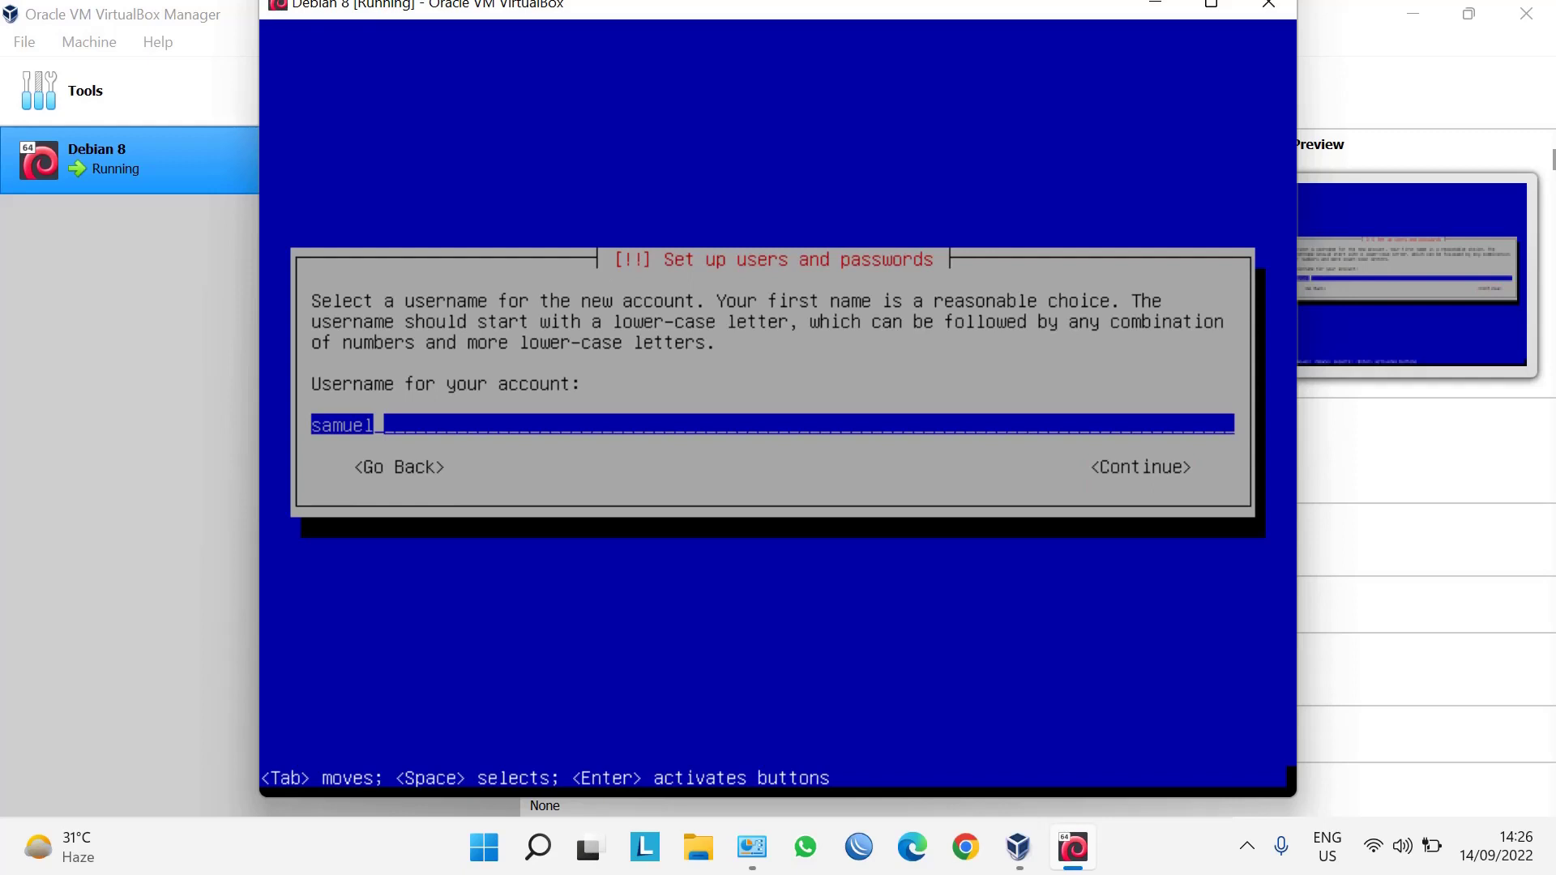
pyautogui.press('Tab')
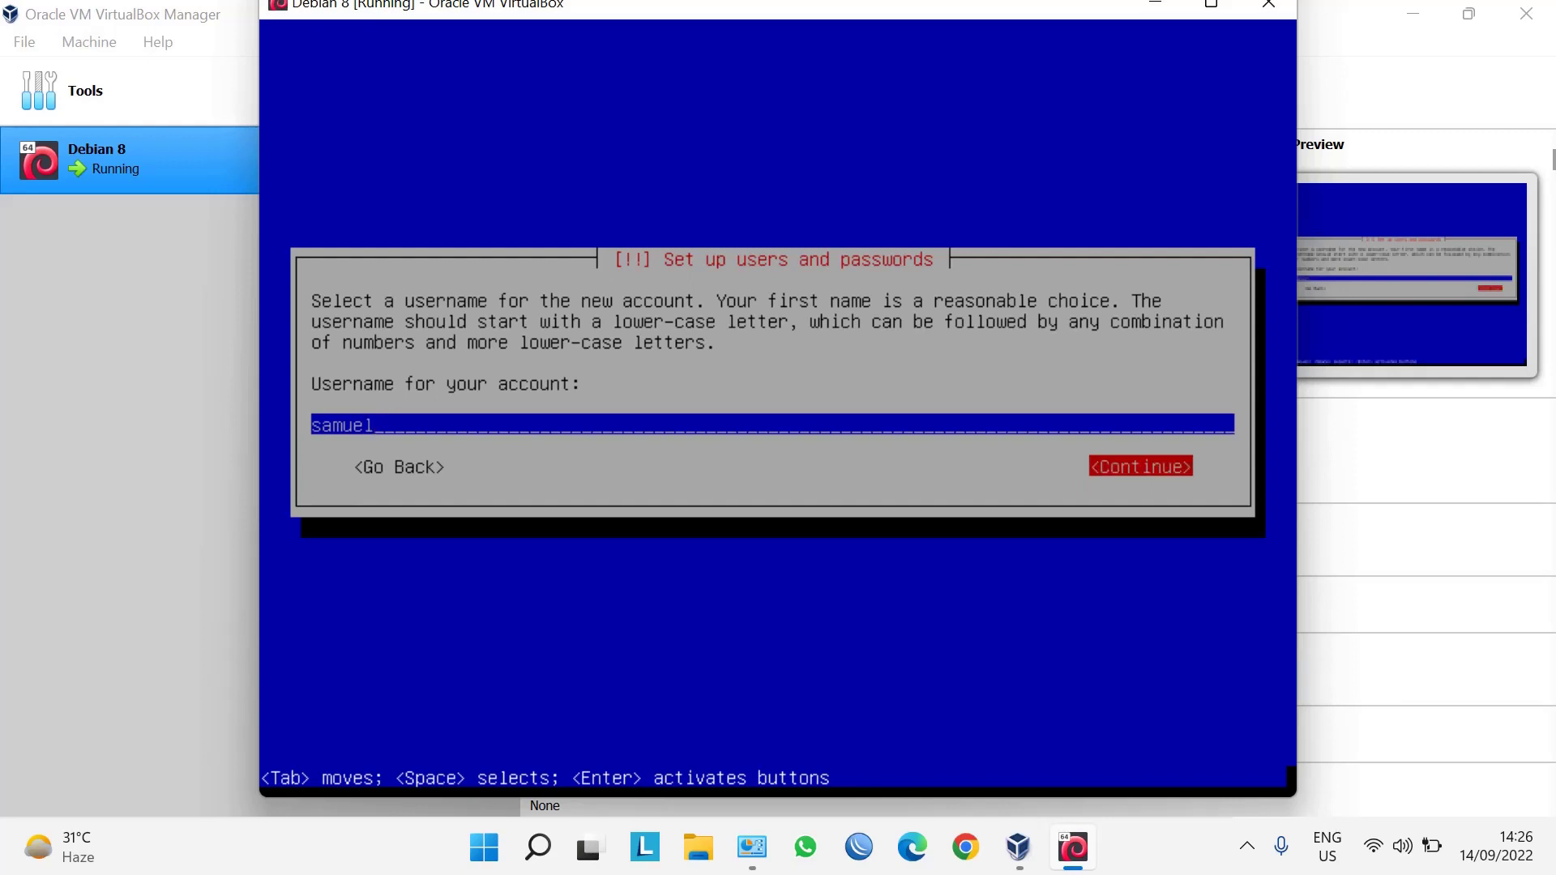
pyautogui.press('Return')
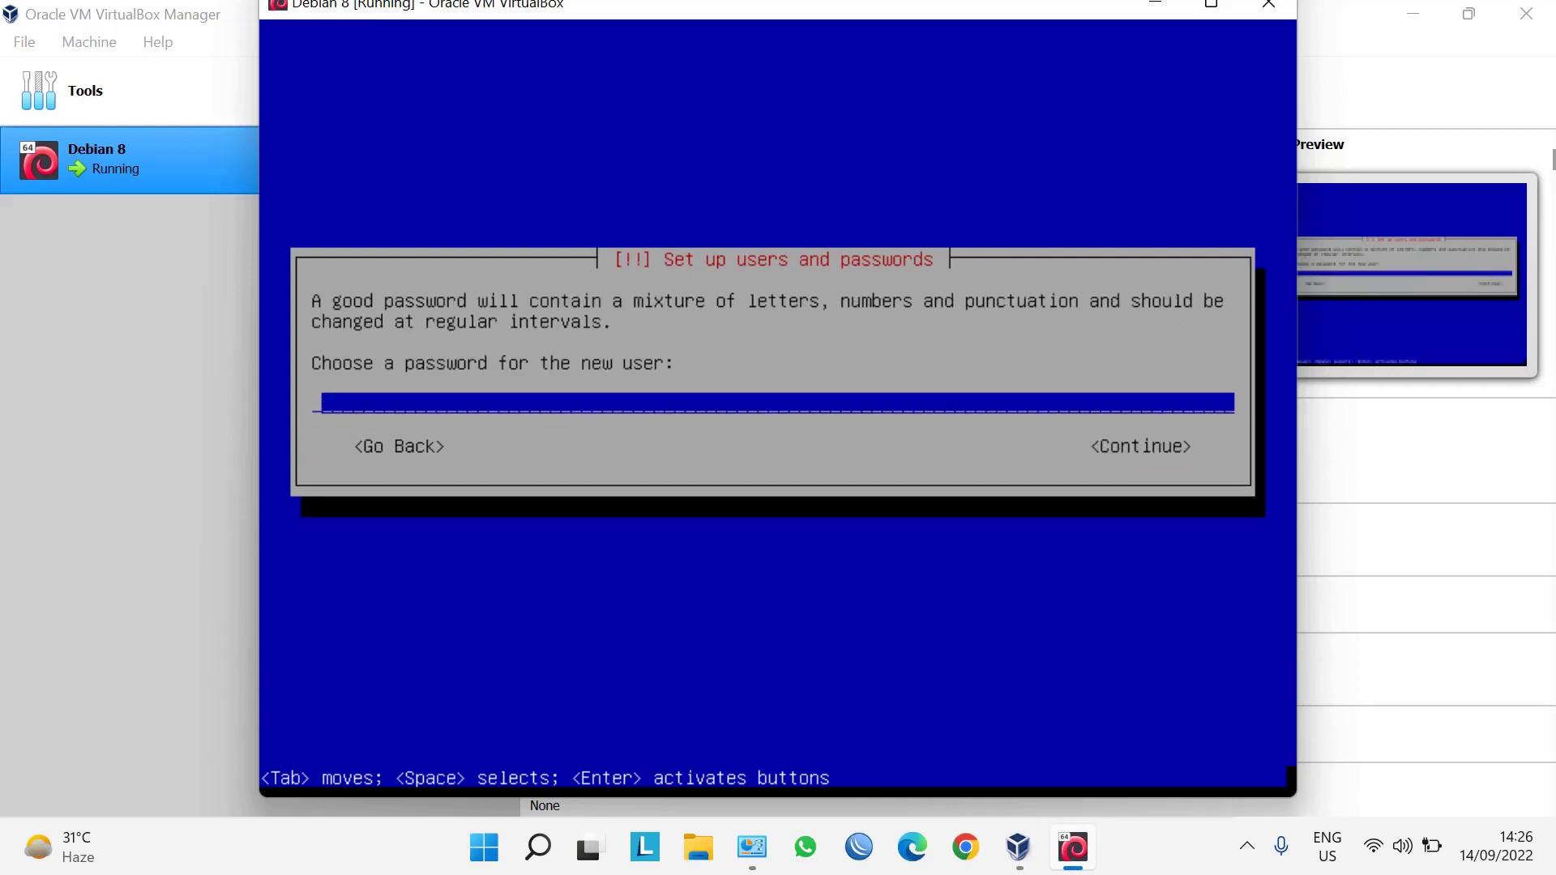
# Set the new user's password and retype it to verify.
pyautogui.write('***')
pyautogui.press('Tab')
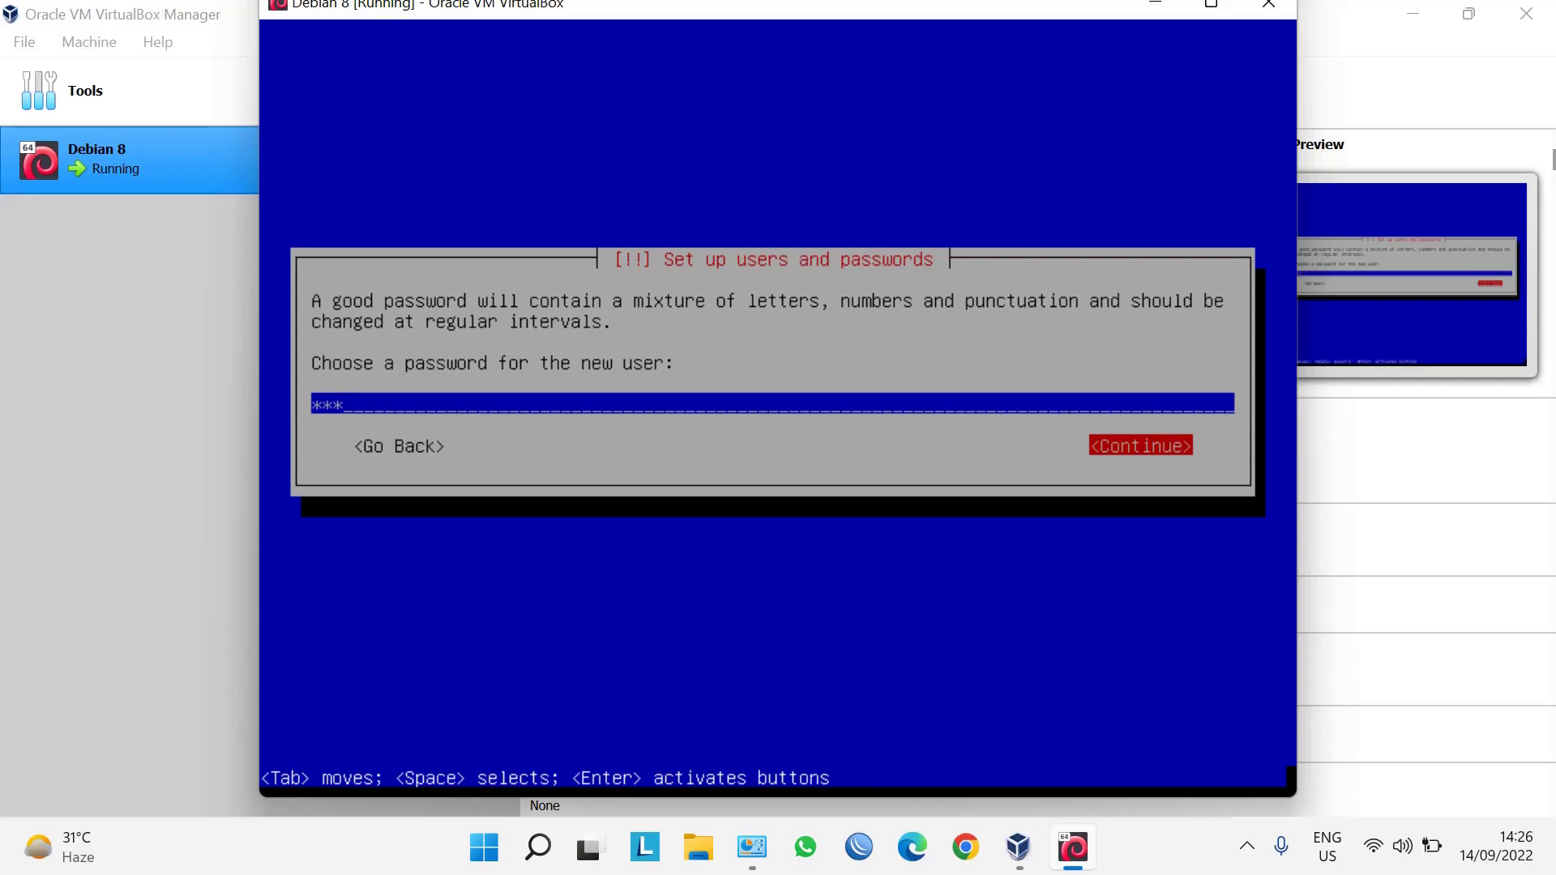
pyautogui.press('Return')
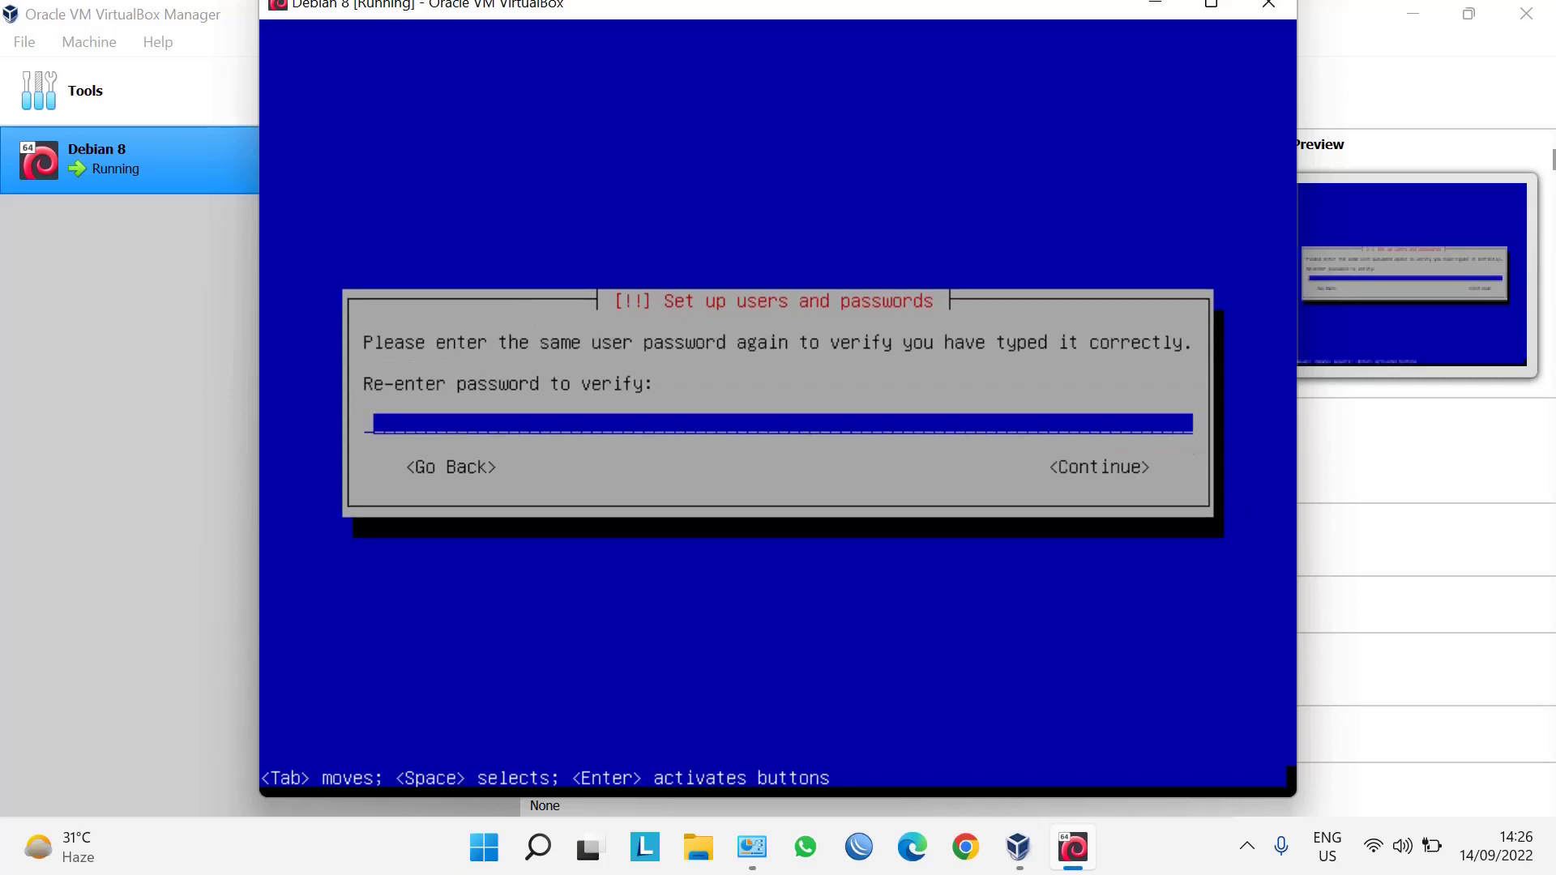
pyautogui.write('***')
pyautogui.press('Tab')
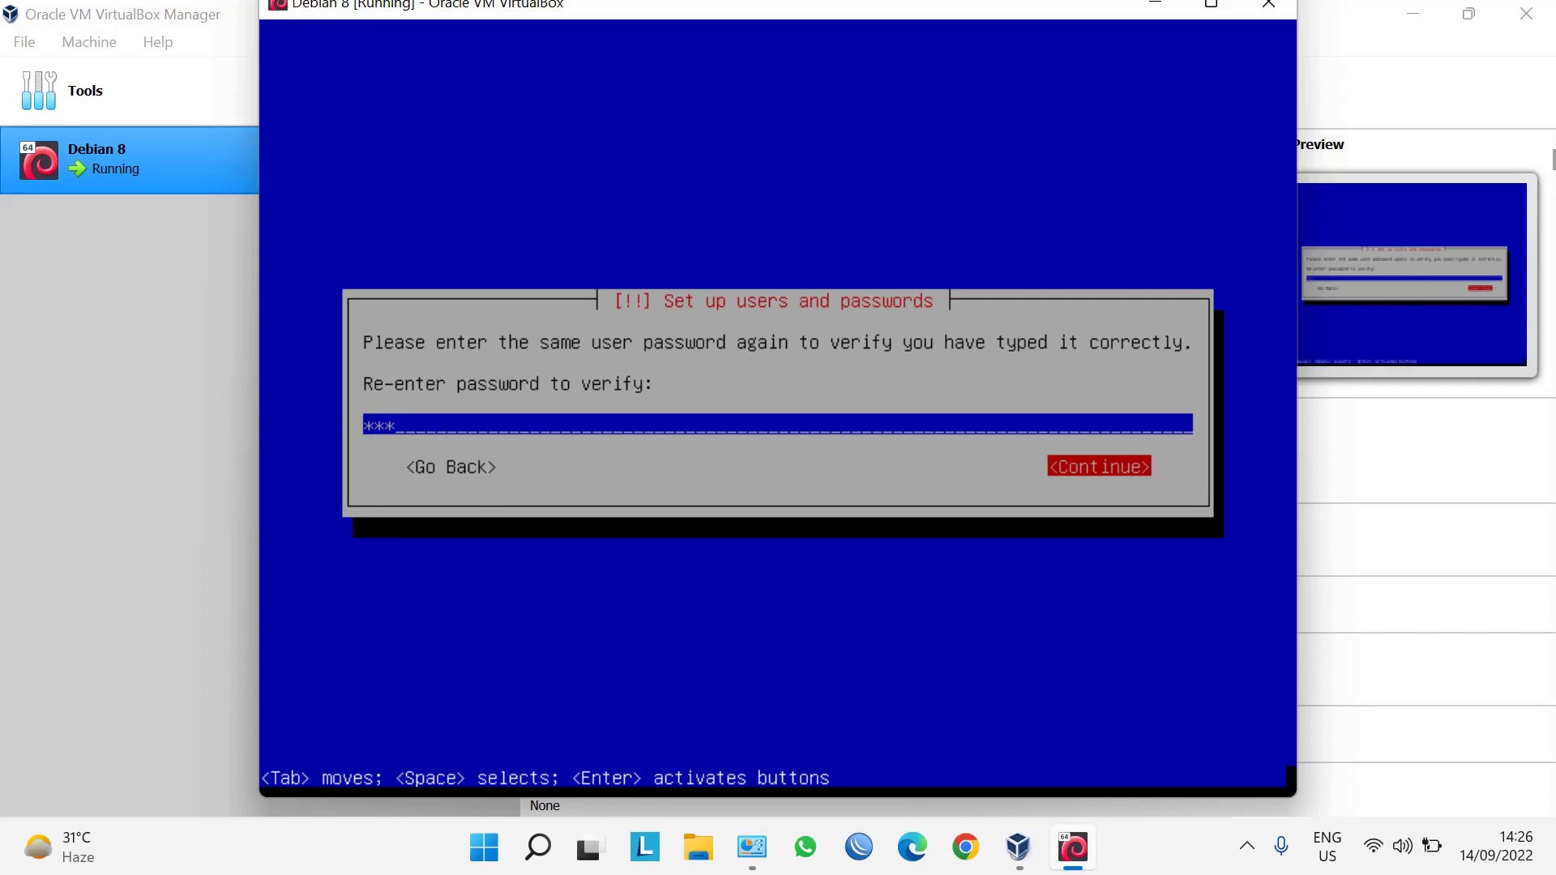
pyautogui.press('Return')
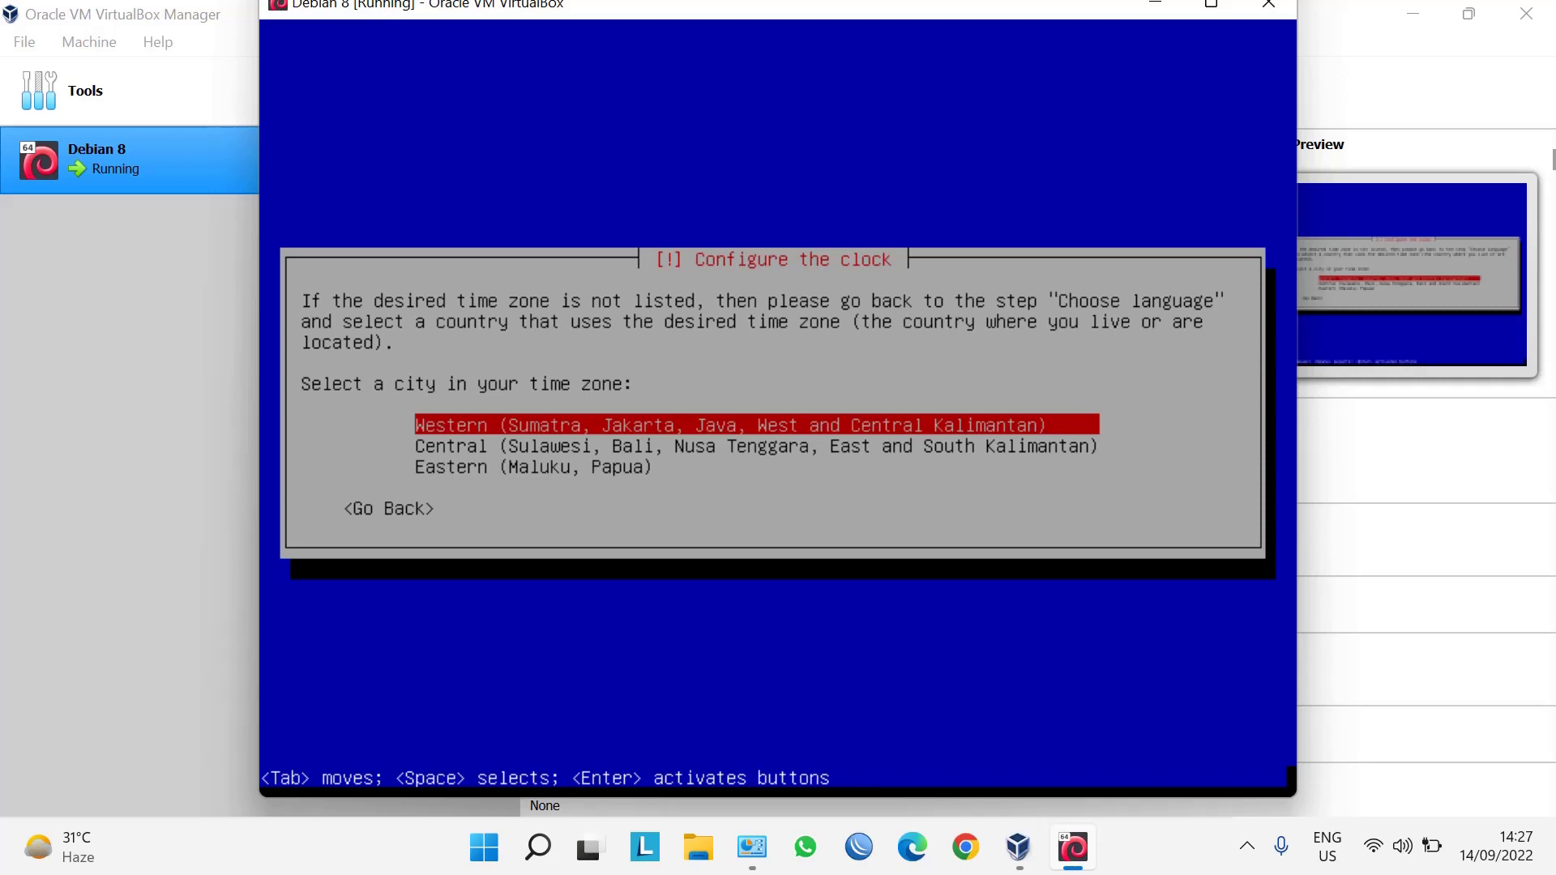
# Select the Western Indonesian time zone for the clock.
pyautogui.press('Return')
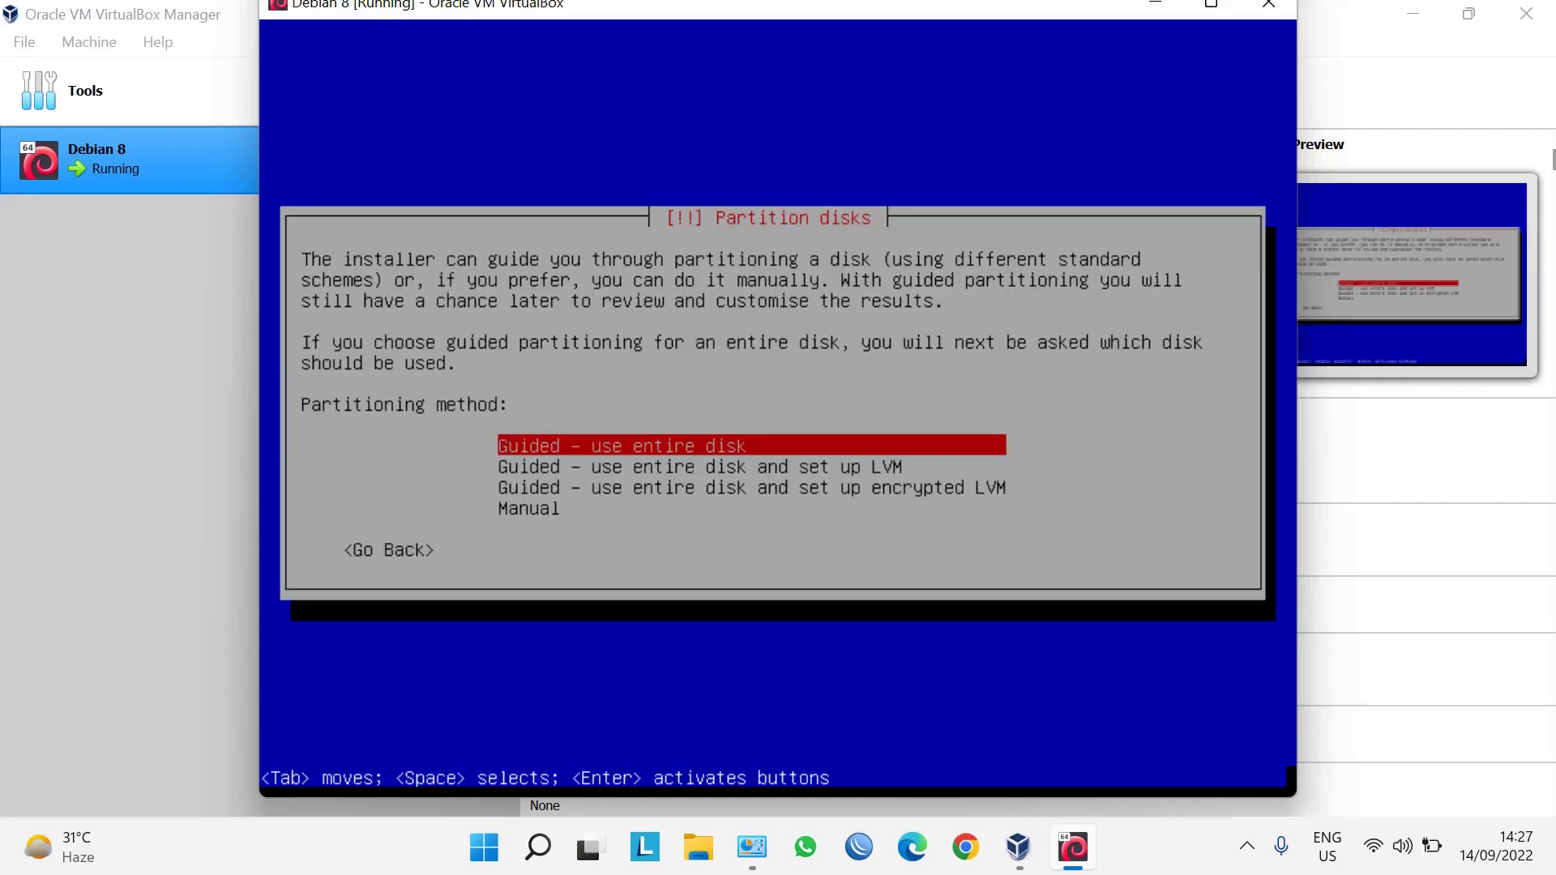
# Choose manual partitioning and create an empty partition table on the 8.6 GB virtual disk.
pyautogui.press('Down')
pyautogui.press('Down')
pyautogui.press('Down')
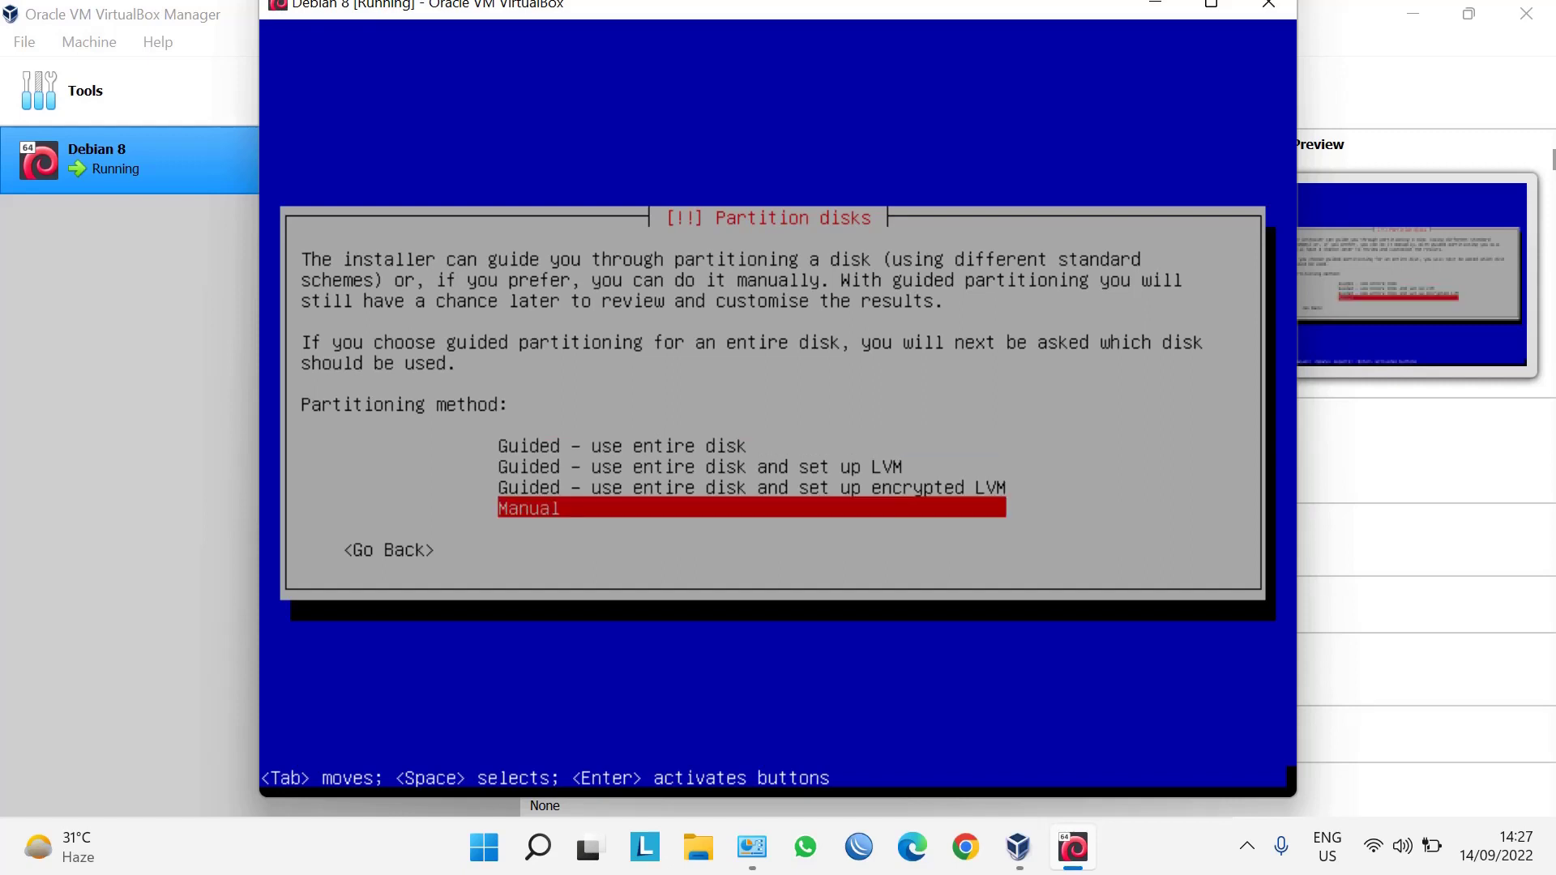
pyautogui.press('Return')
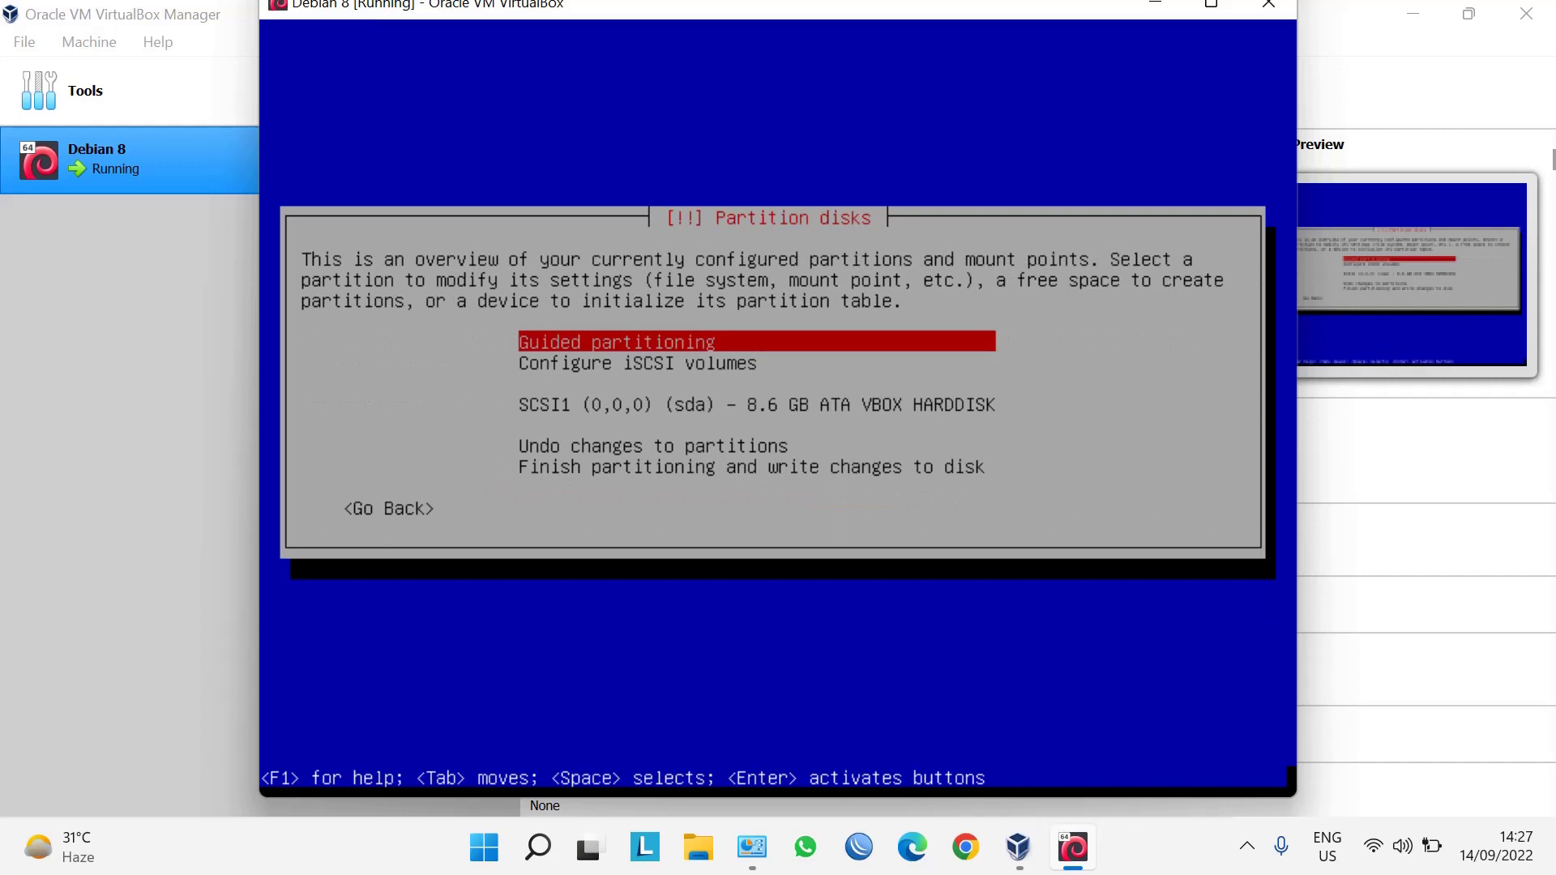
pyautogui.press('Down')
pyautogui.press('Down')
pyautogui.press('Down')
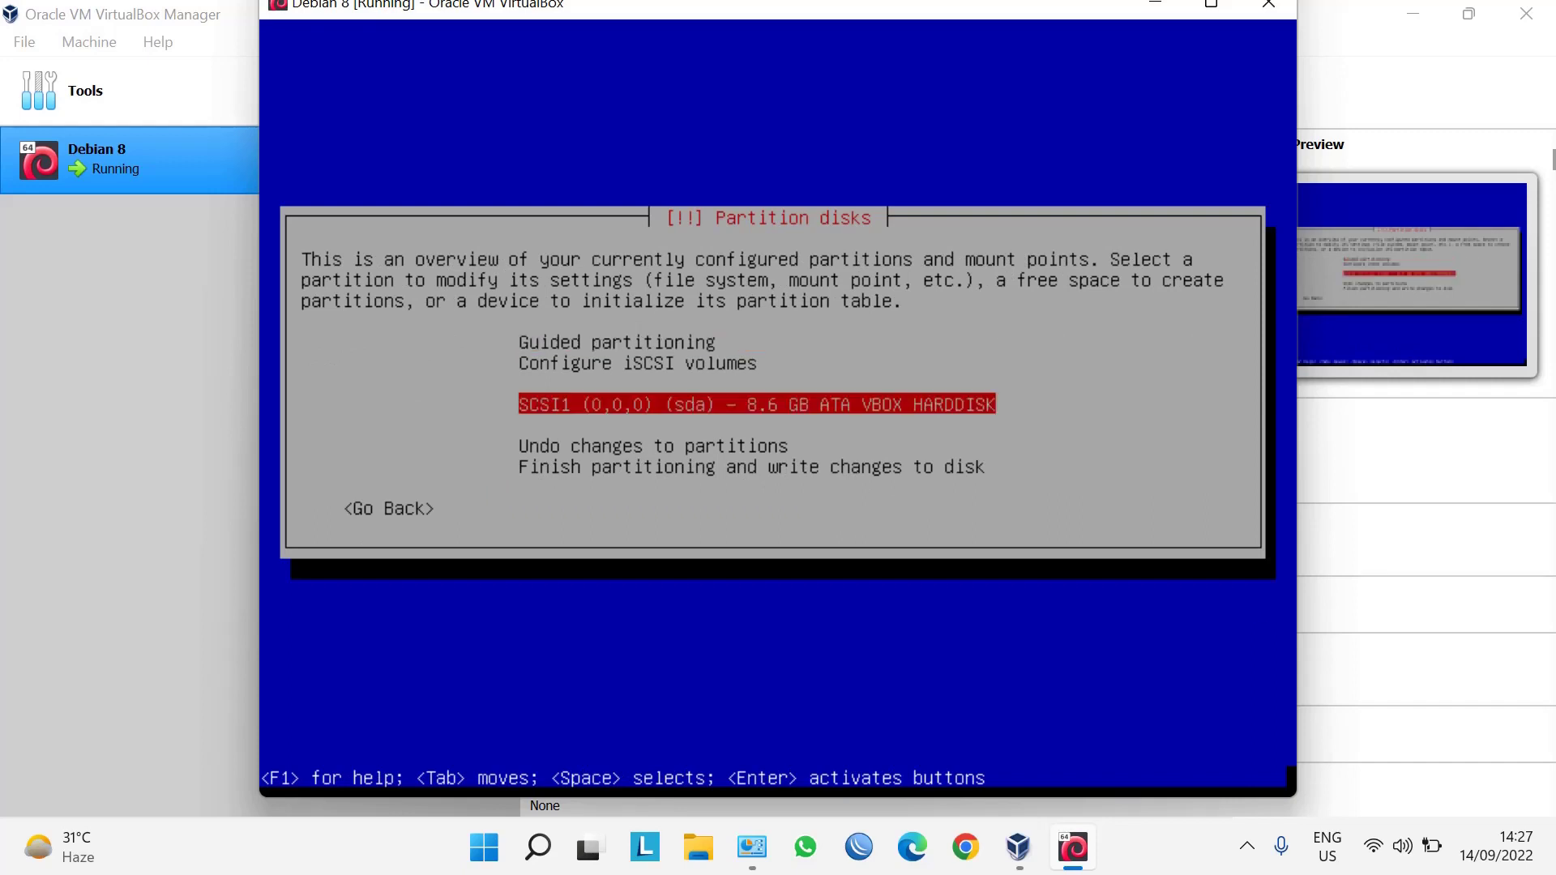
pyautogui.press('Return')
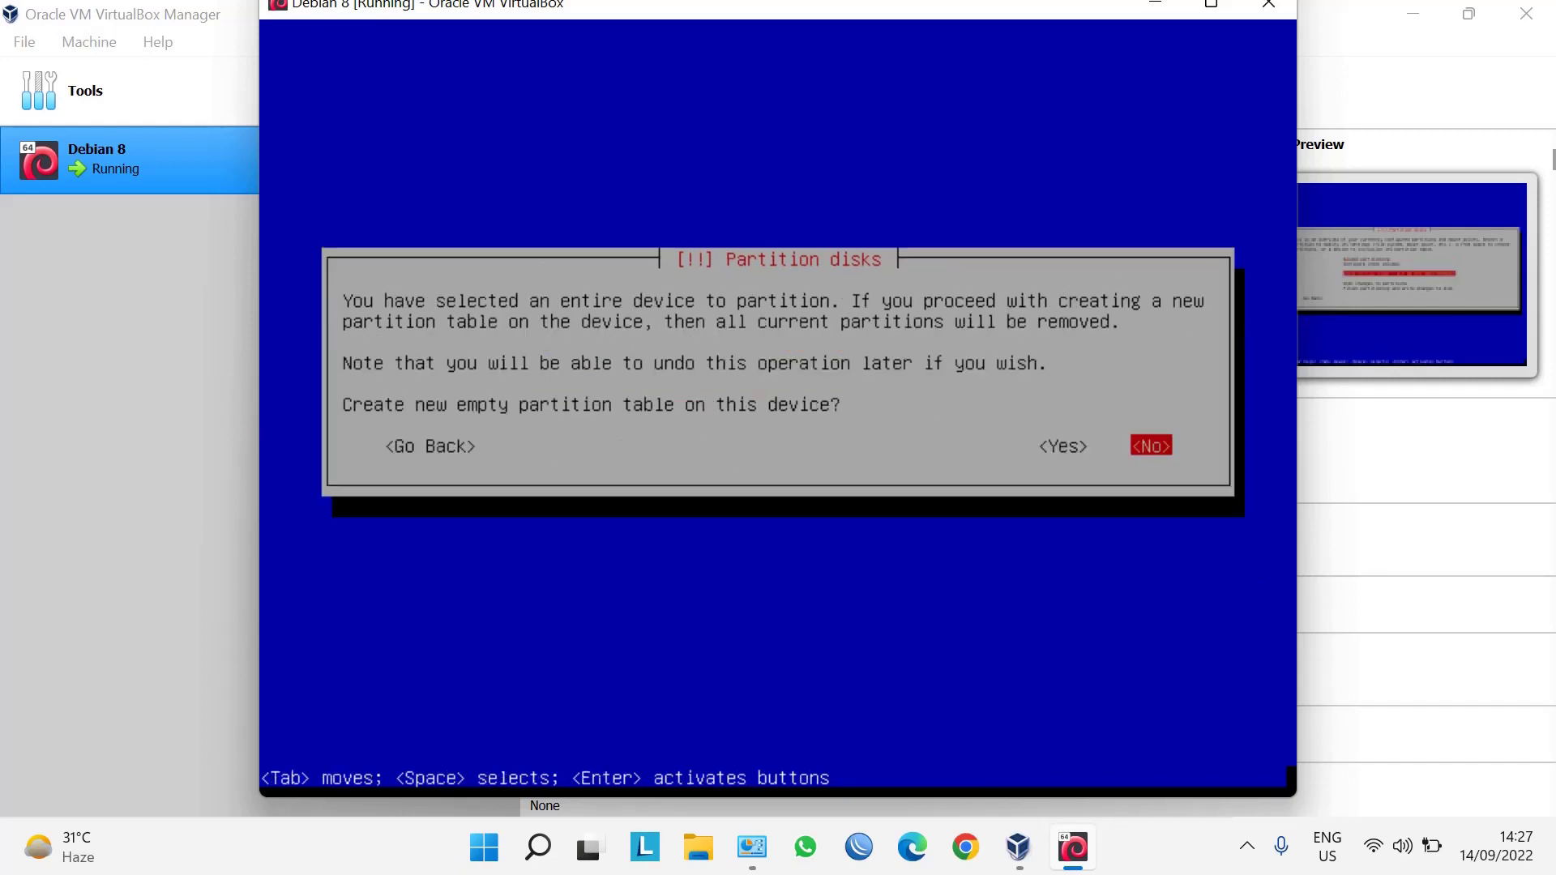
pyautogui.press('Left')
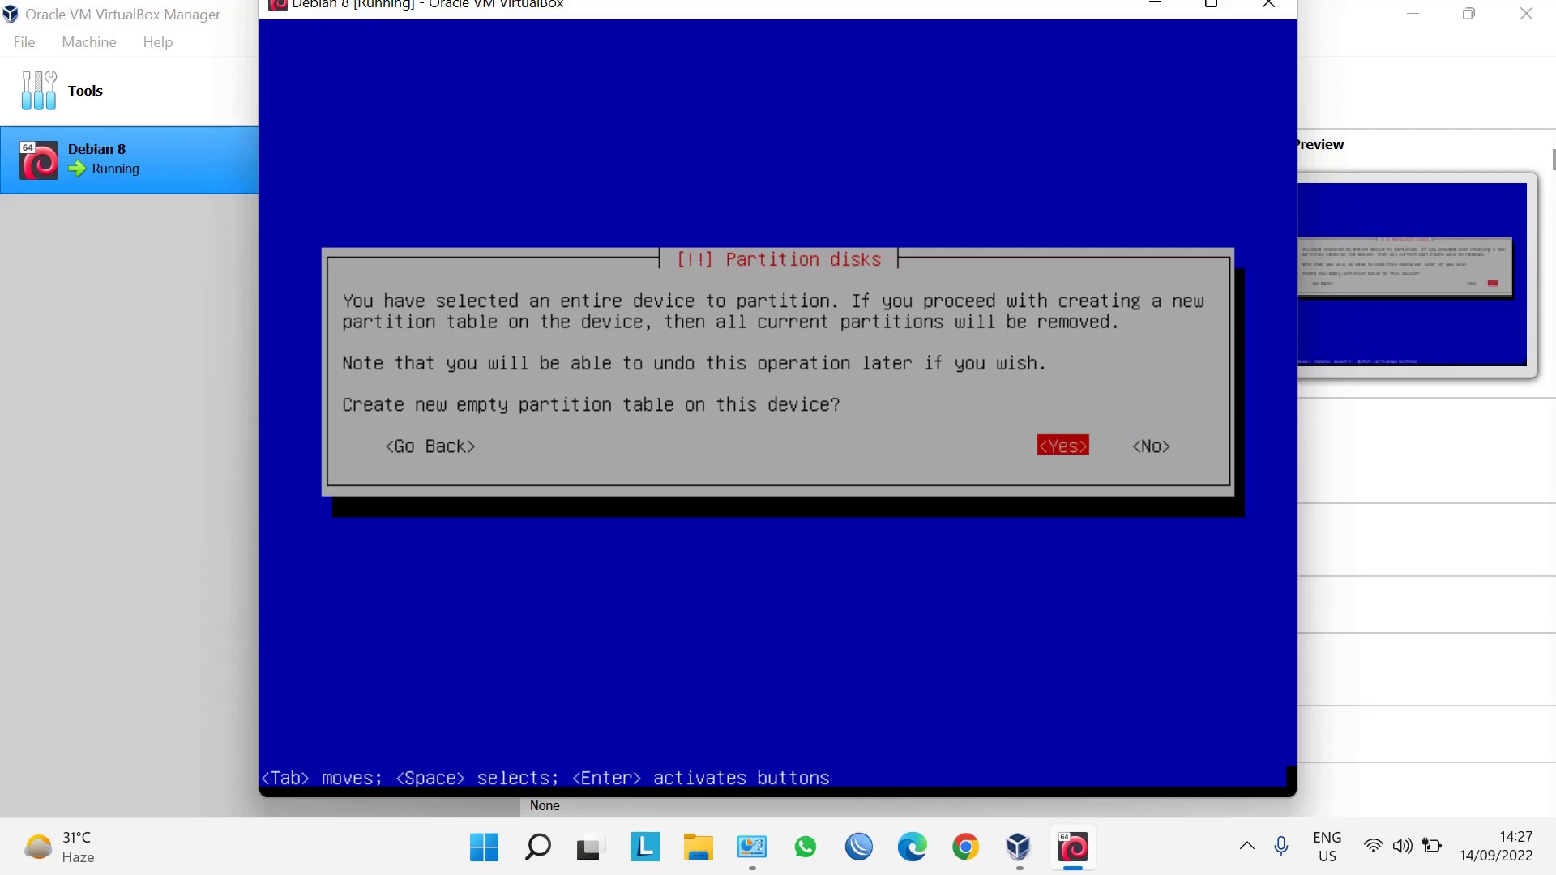
pyautogui.press('Return')
# Create a new 2 GB partition in the 8.6 GB free space.
pyautogui.press('Down')
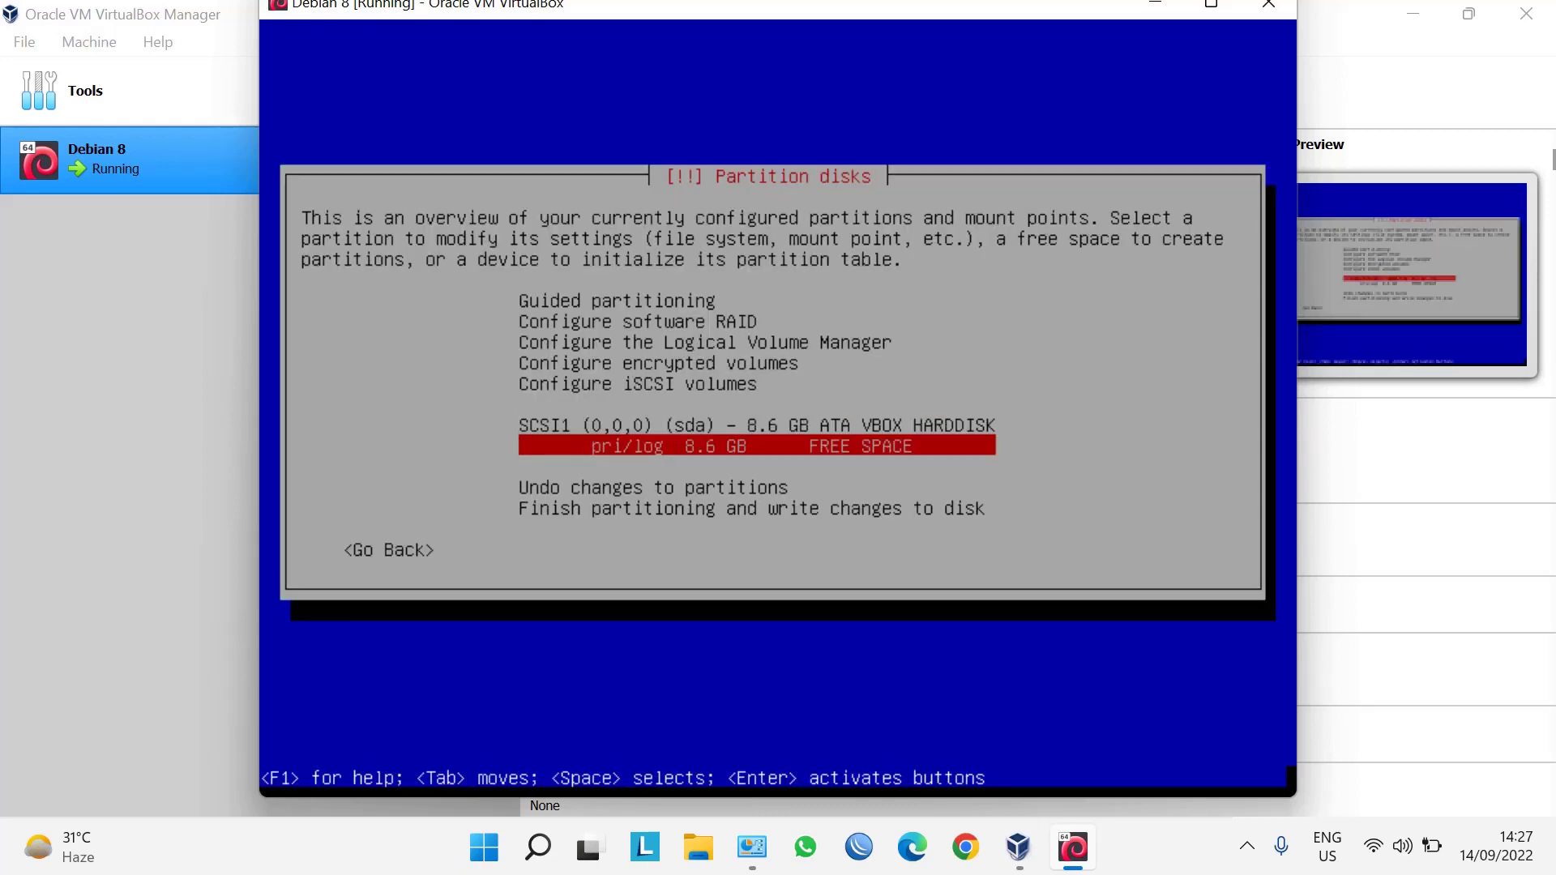
pyautogui.press('Return')
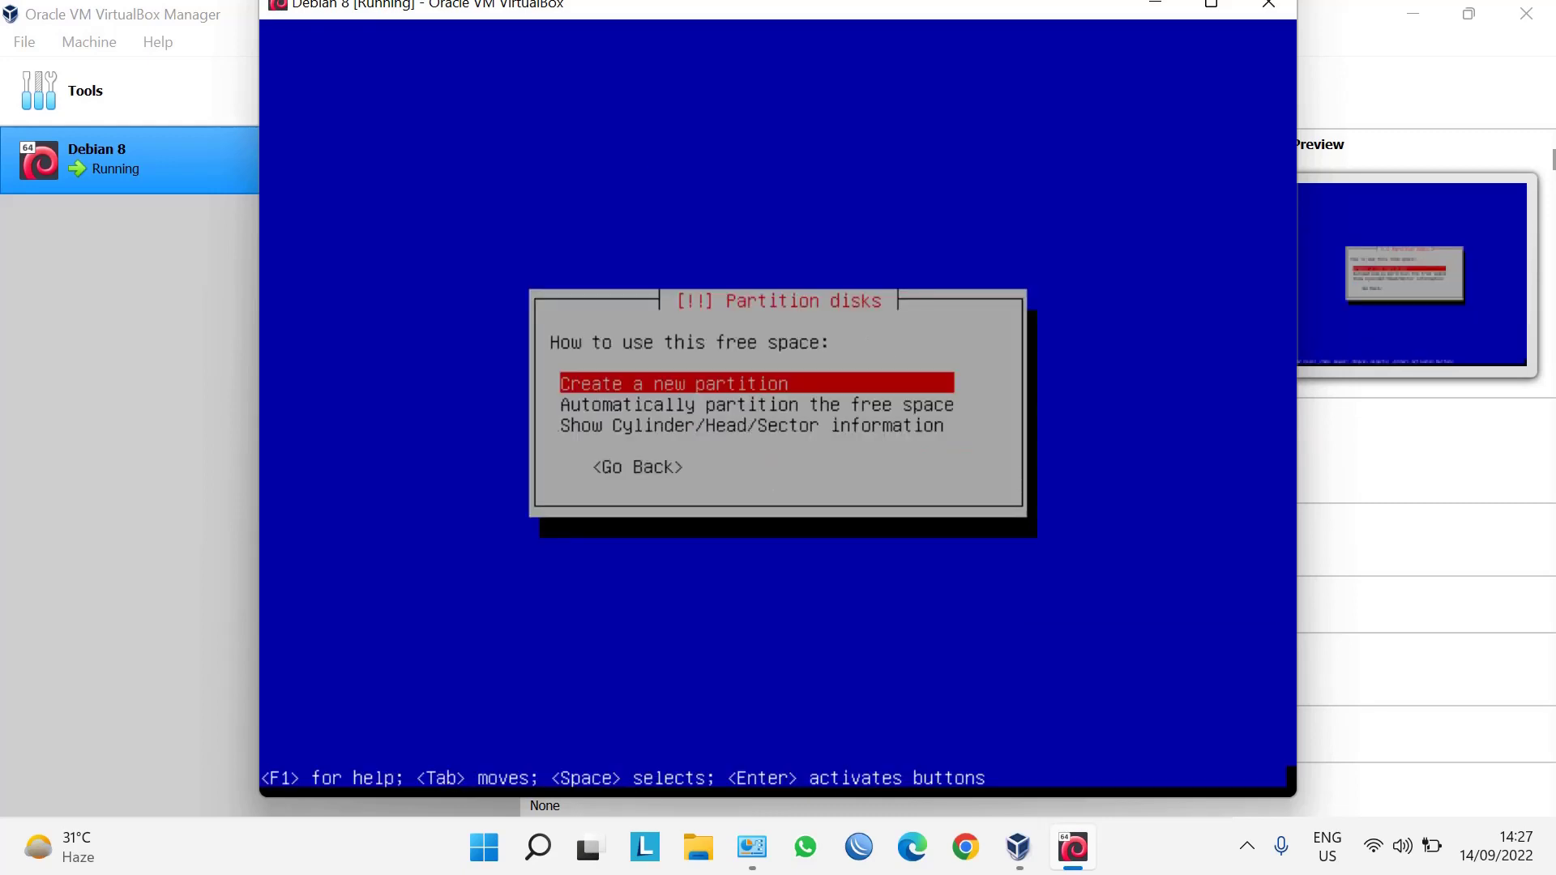
pyautogui.press('Return')
pyautogui.press('Left')
pyautogui.press('Left')
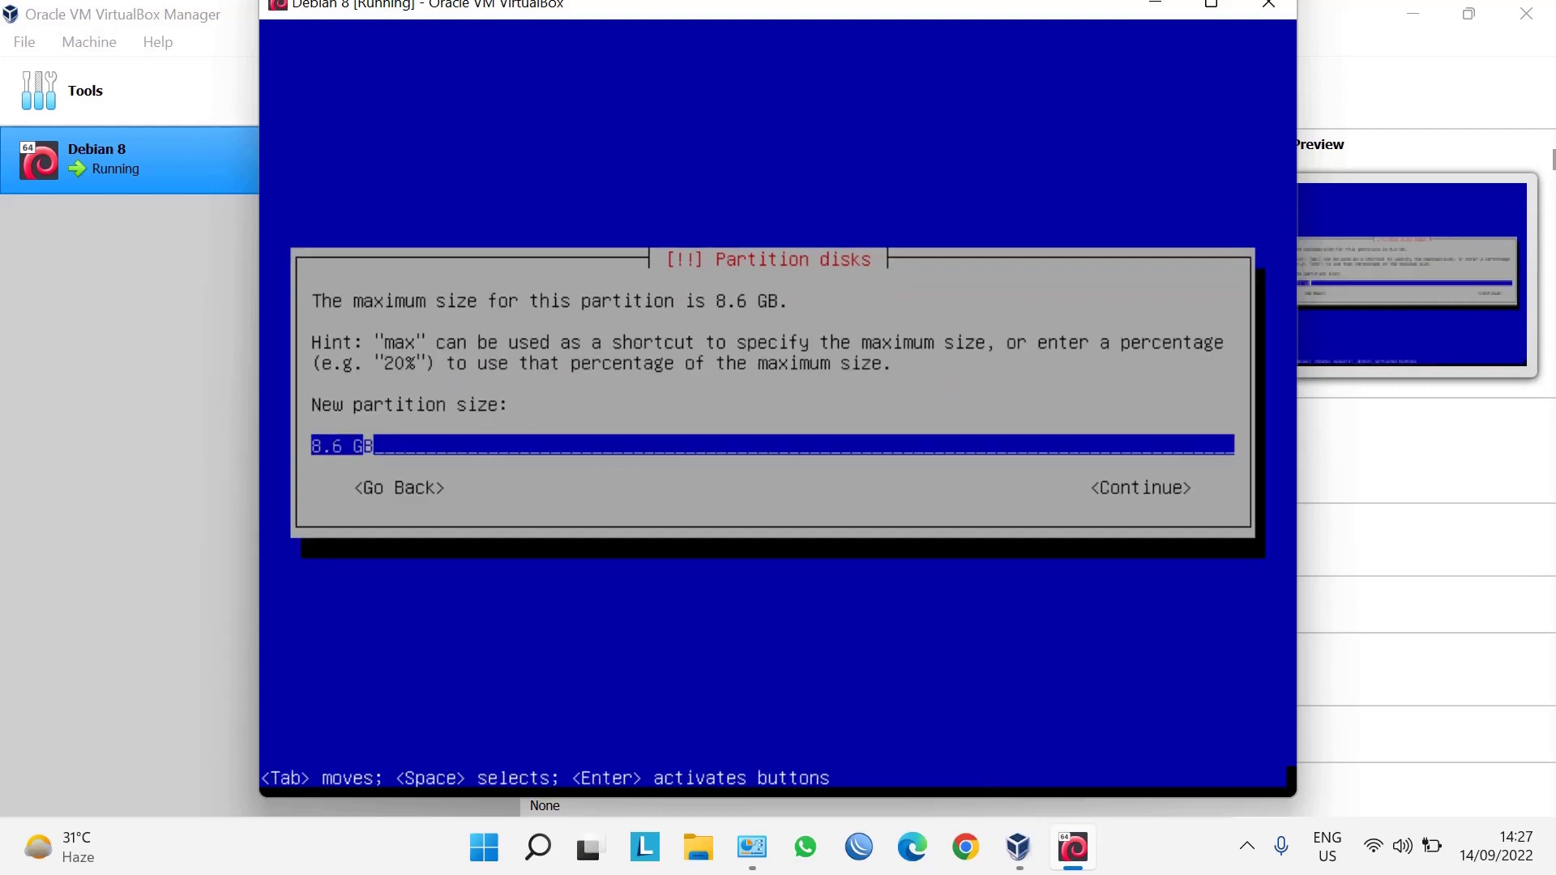
pyautogui.press('BackSpace')
pyautogui.press('BackSpace')
pyautogui.press('BackSpace')
pyautogui.press('BackSpace')
pyautogui.write('2')
pyautogui.press('Tab')
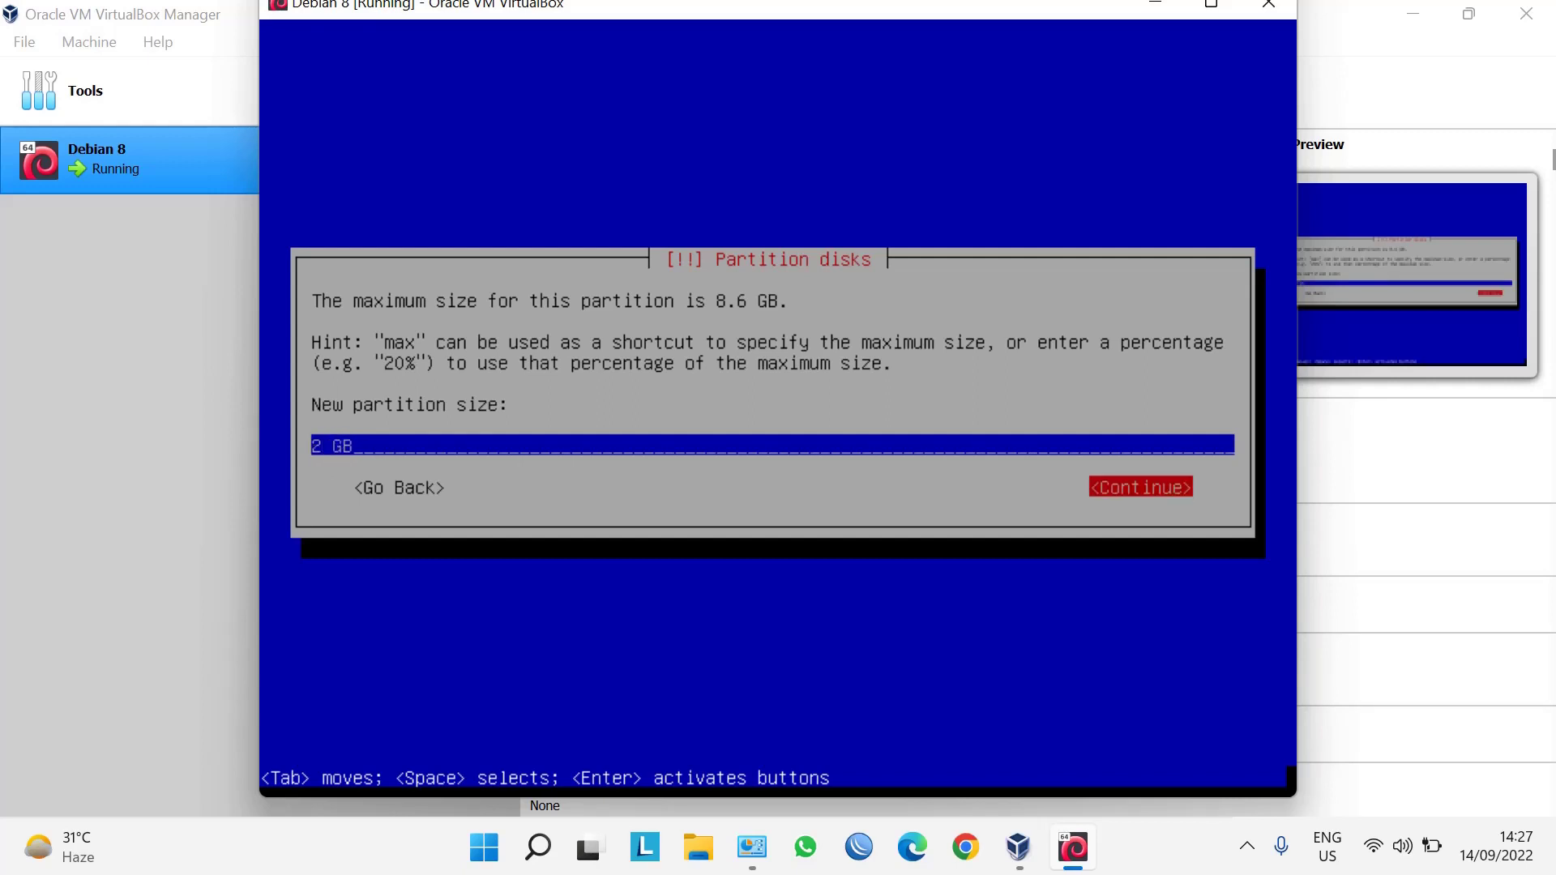
pyautogui.press('Return')
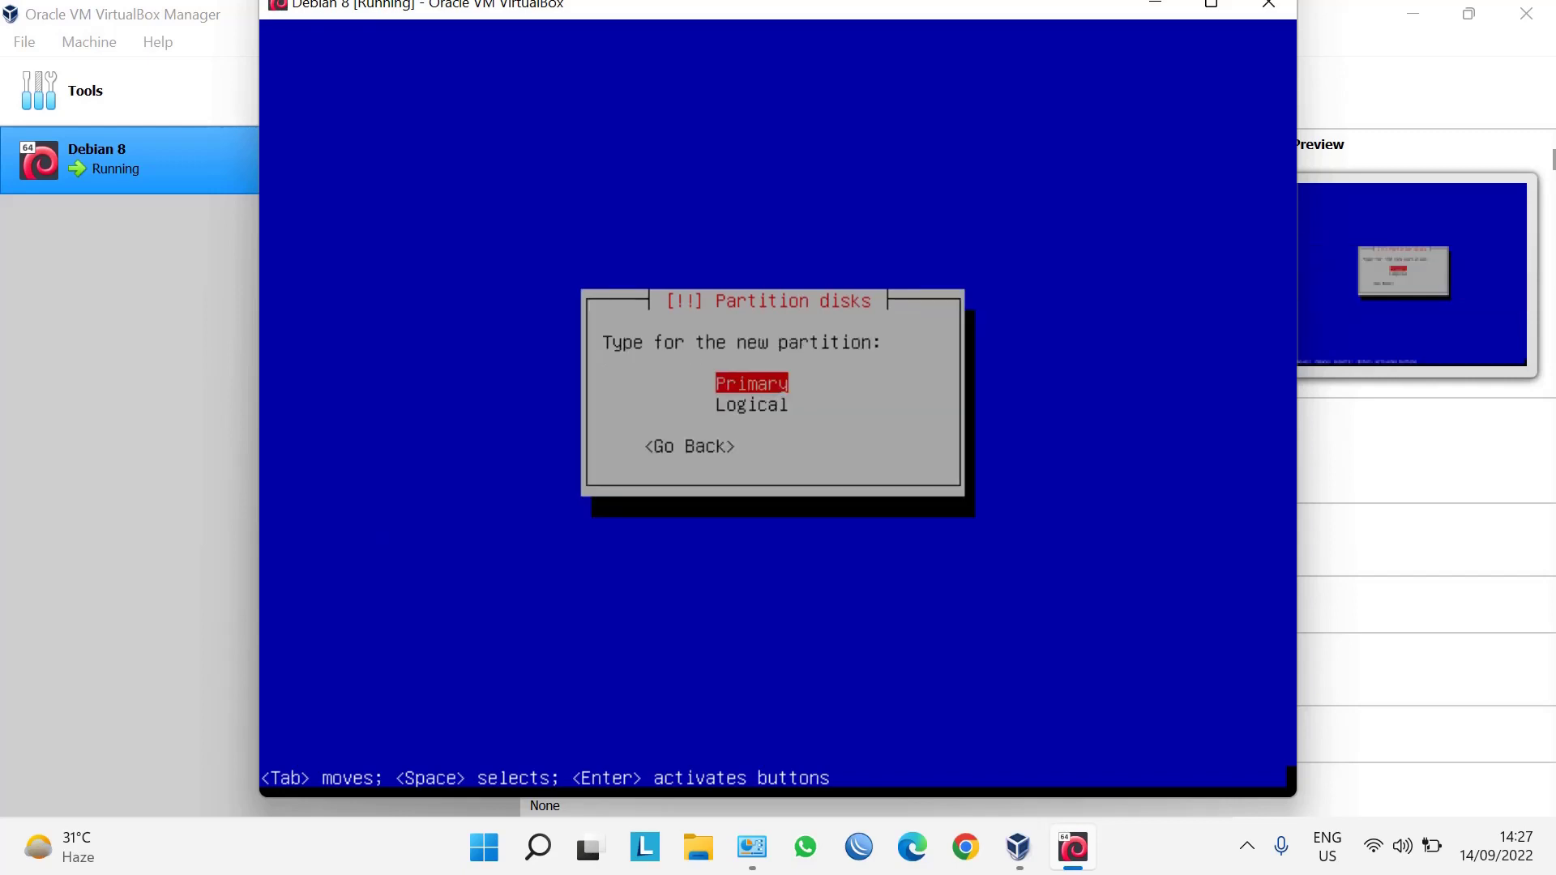
# Make it a primary partition at the beginning, used as swap area, and finish its setup.
pyautogui.press('Return')
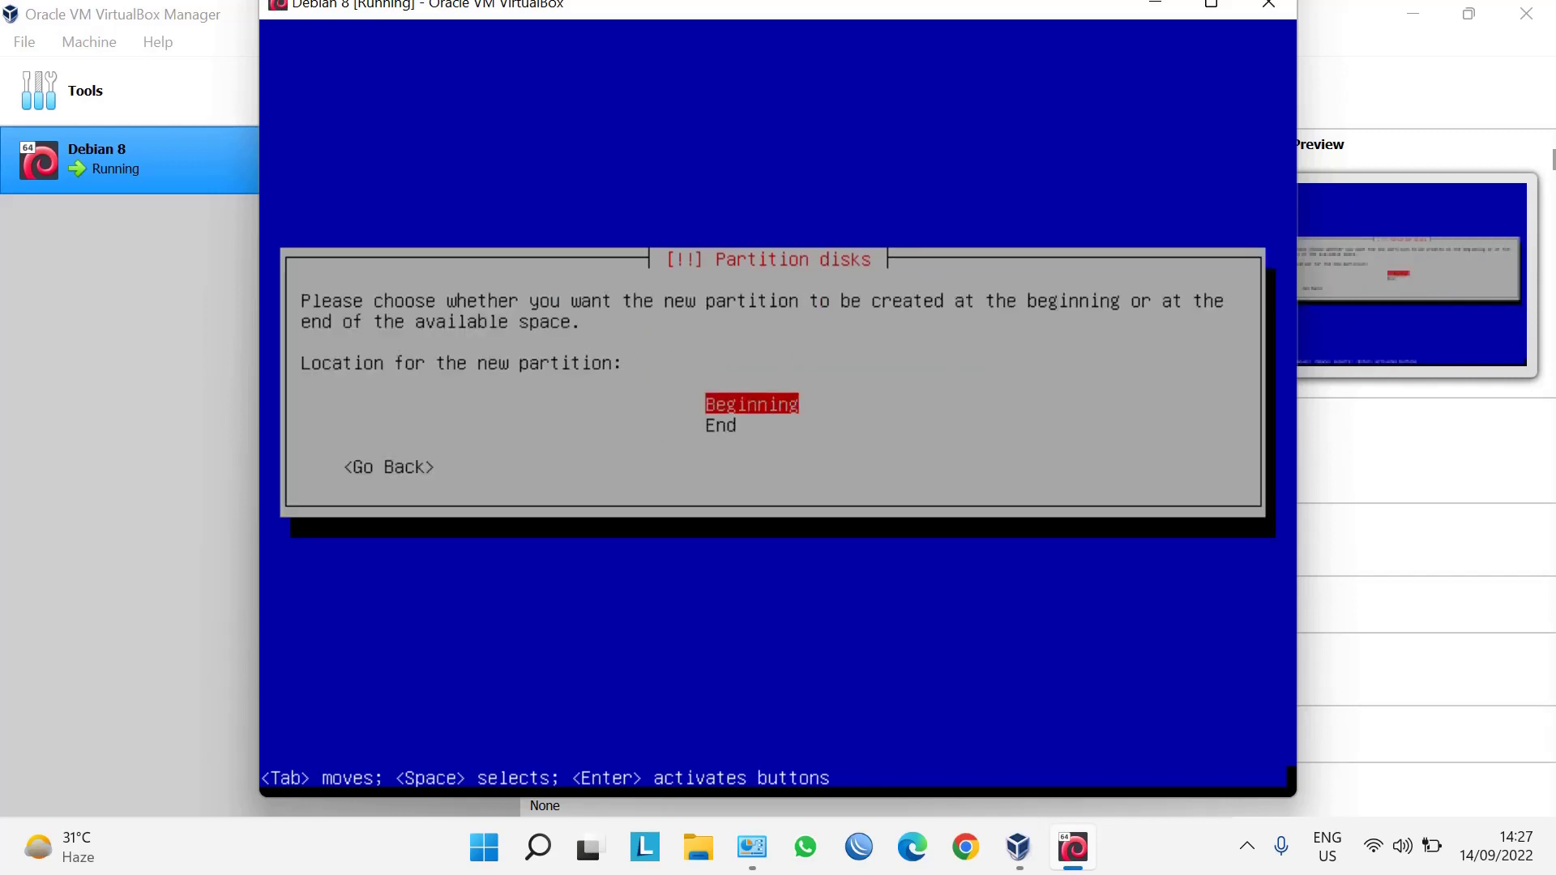
pyautogui.press('Return')
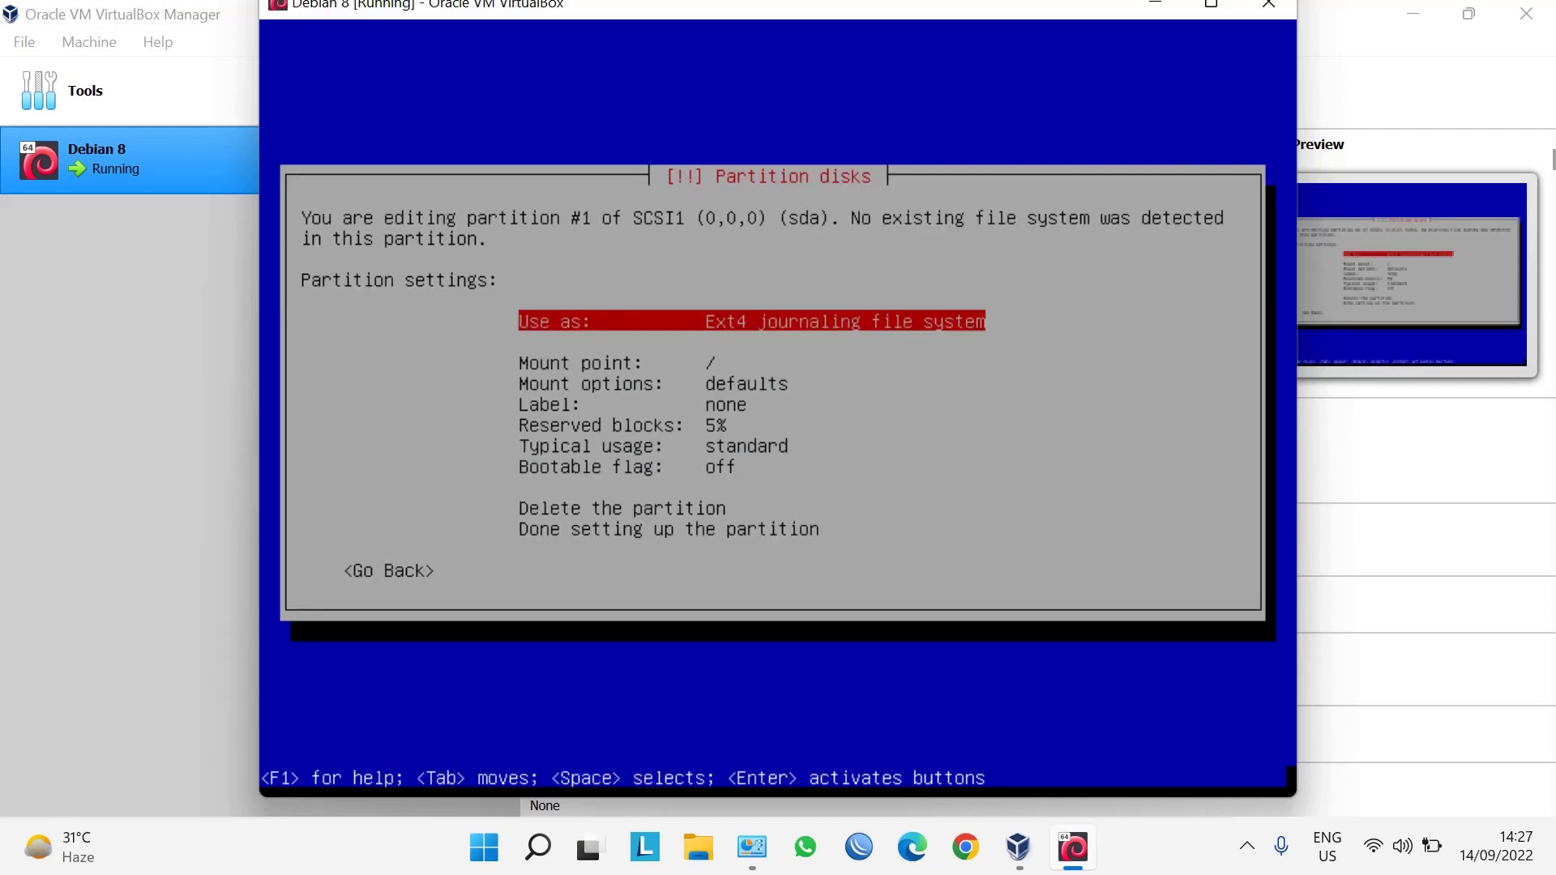
pyautogui.press('Return')
pyautogui.press('Down')
pyautogui.press('Down')
pyautogui.press('Down')
pyautogui.press('Down')
pyautogui.press('Down')
pyautogui.press('Down')
pyautogui.press('Down')
pyautogui.press('Down')
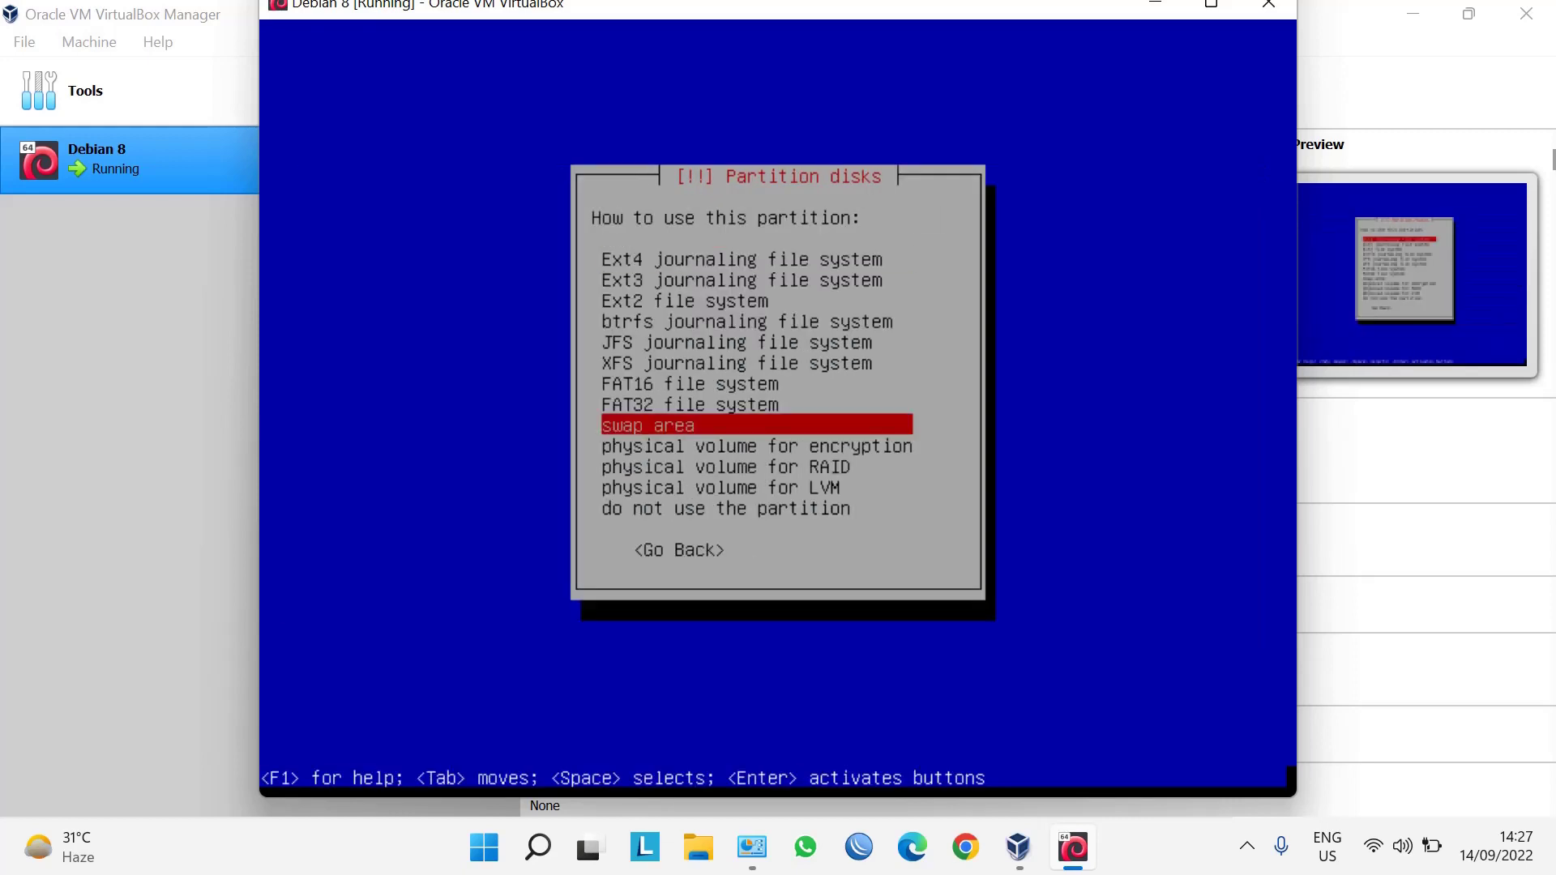
pyautogui.press('Return')
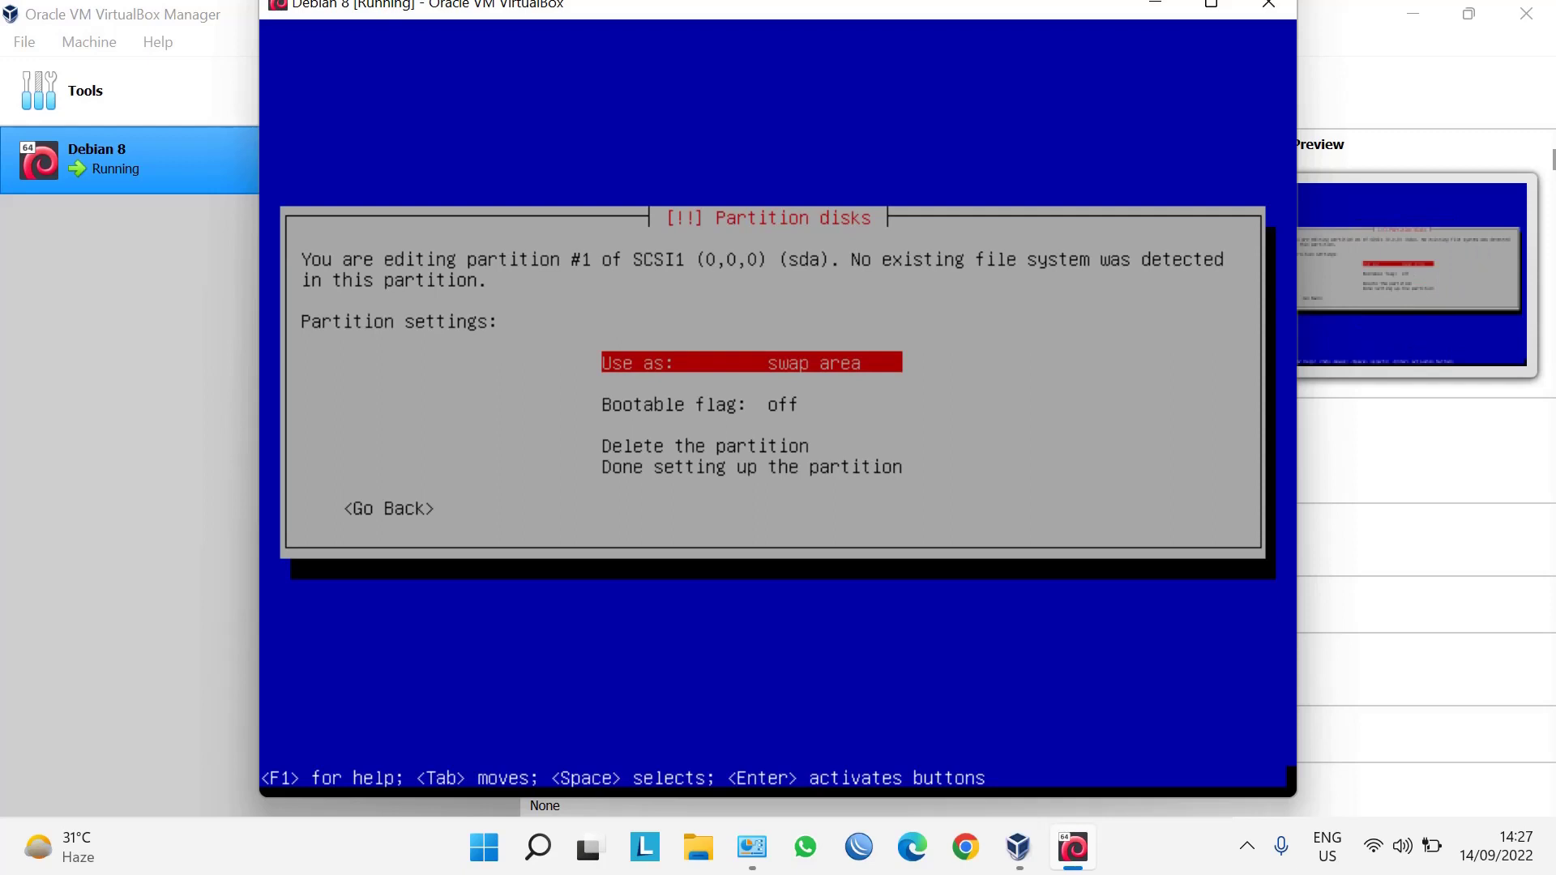
pyautogui.press('Down')
pyautogui.press('Down')
pyautogui.press('Down')
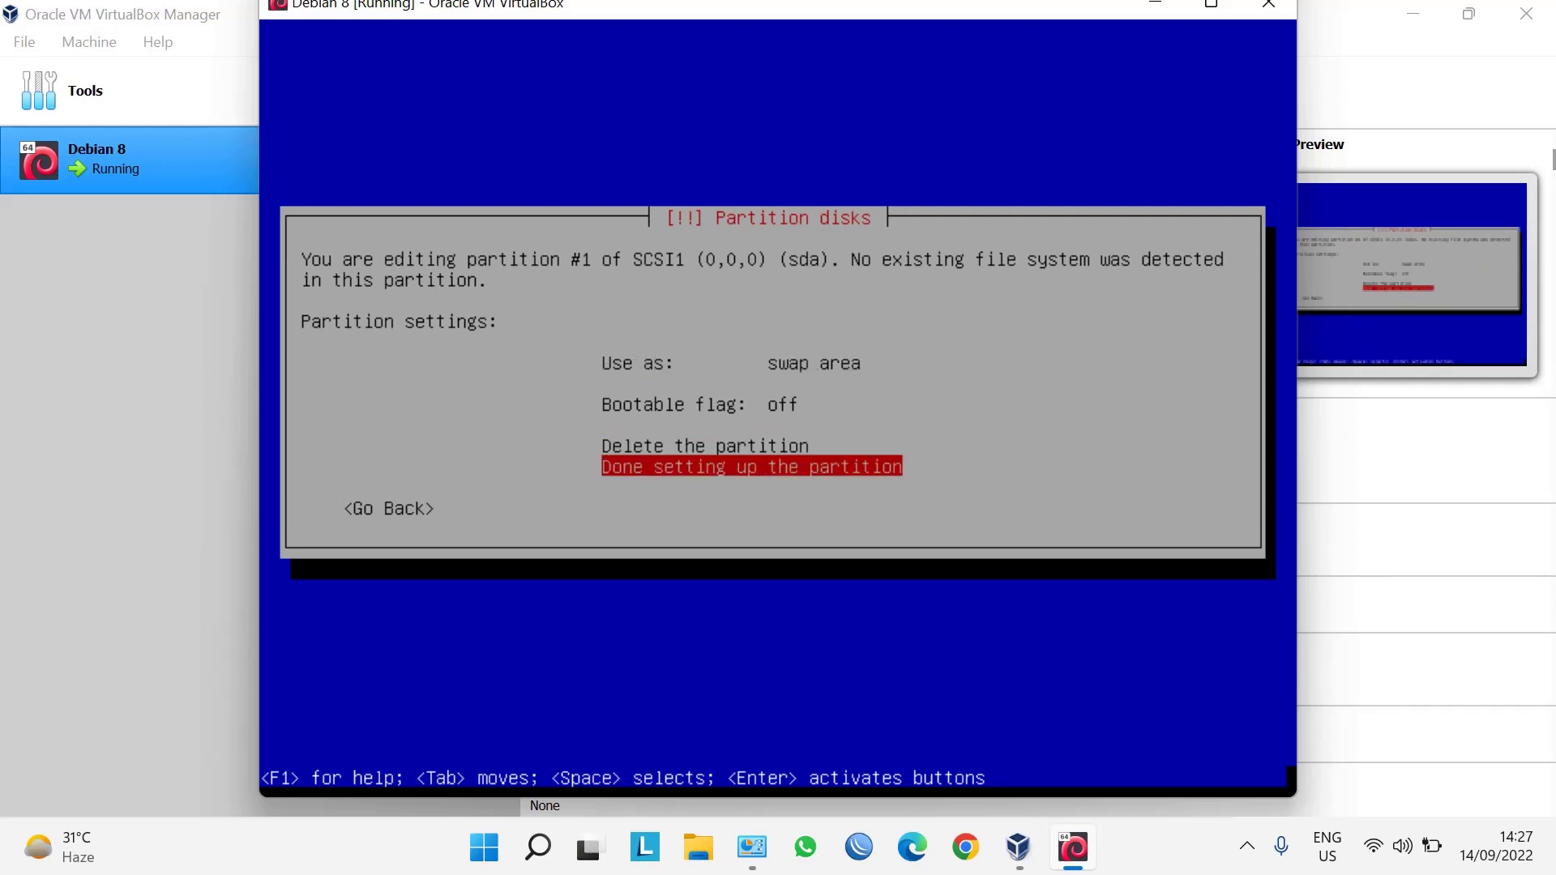
pyautogui.press('Return')
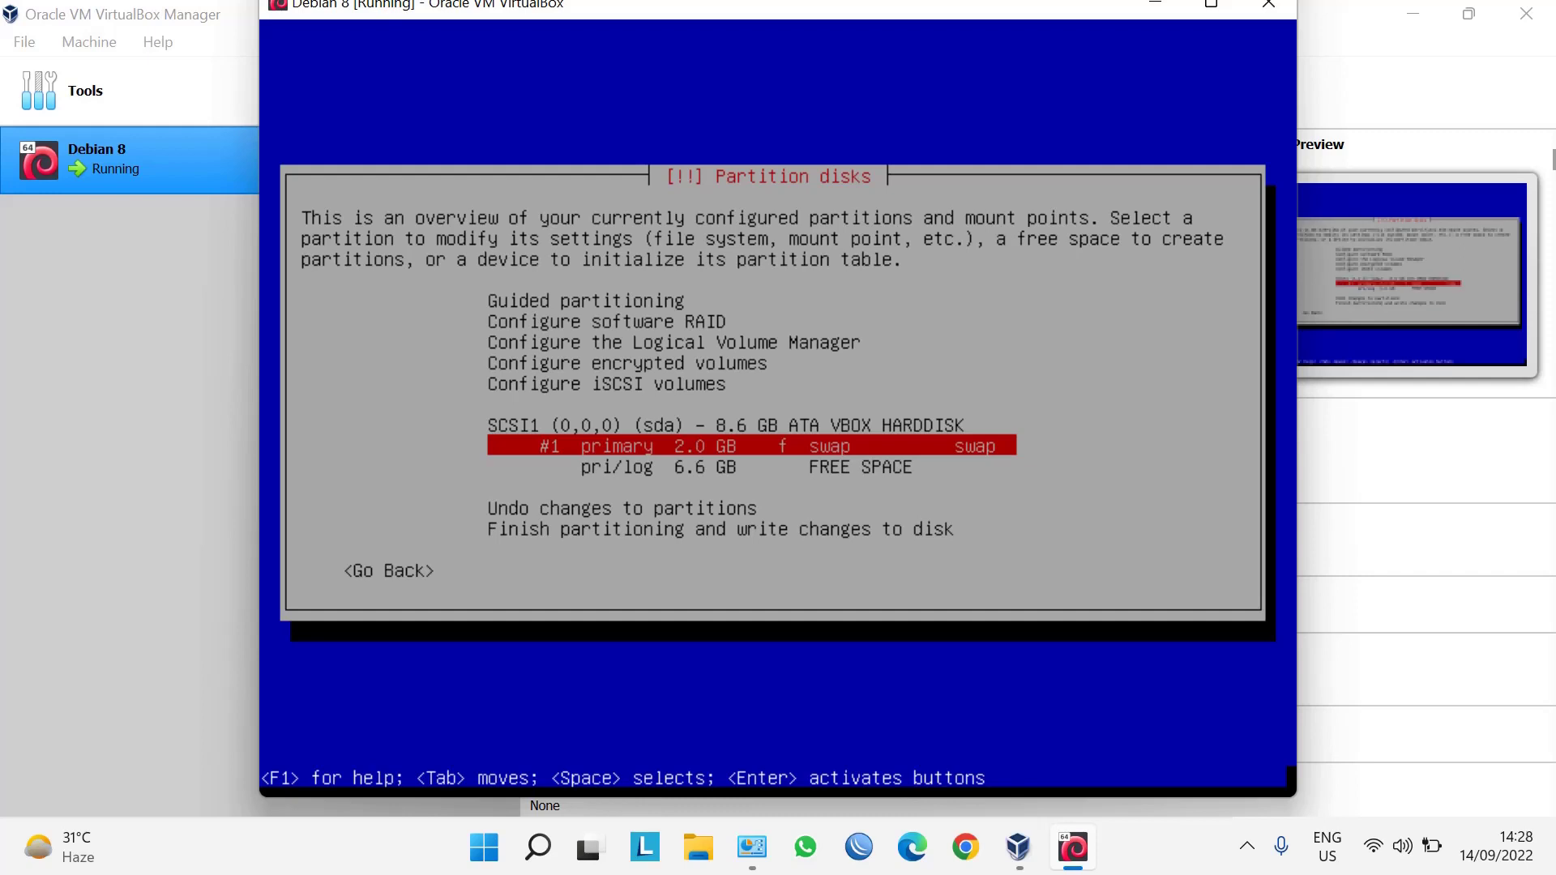
# Create partition #2 as primary using the full 6.6 GB free space, ext4 mounted at /.
pyautogui.press('Down')
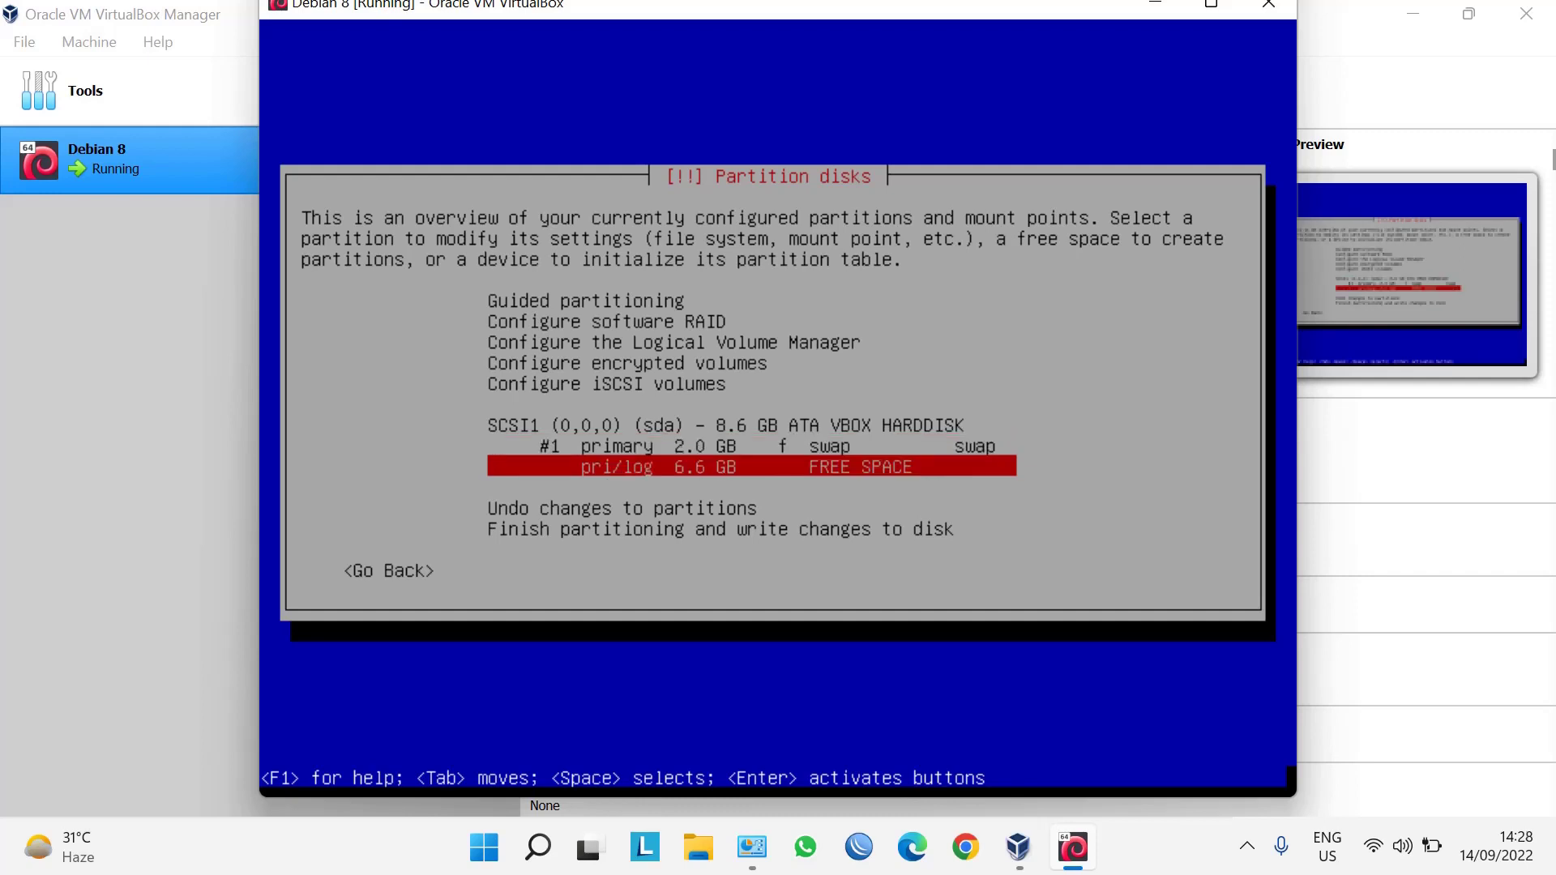
pyautogui.press('Return')
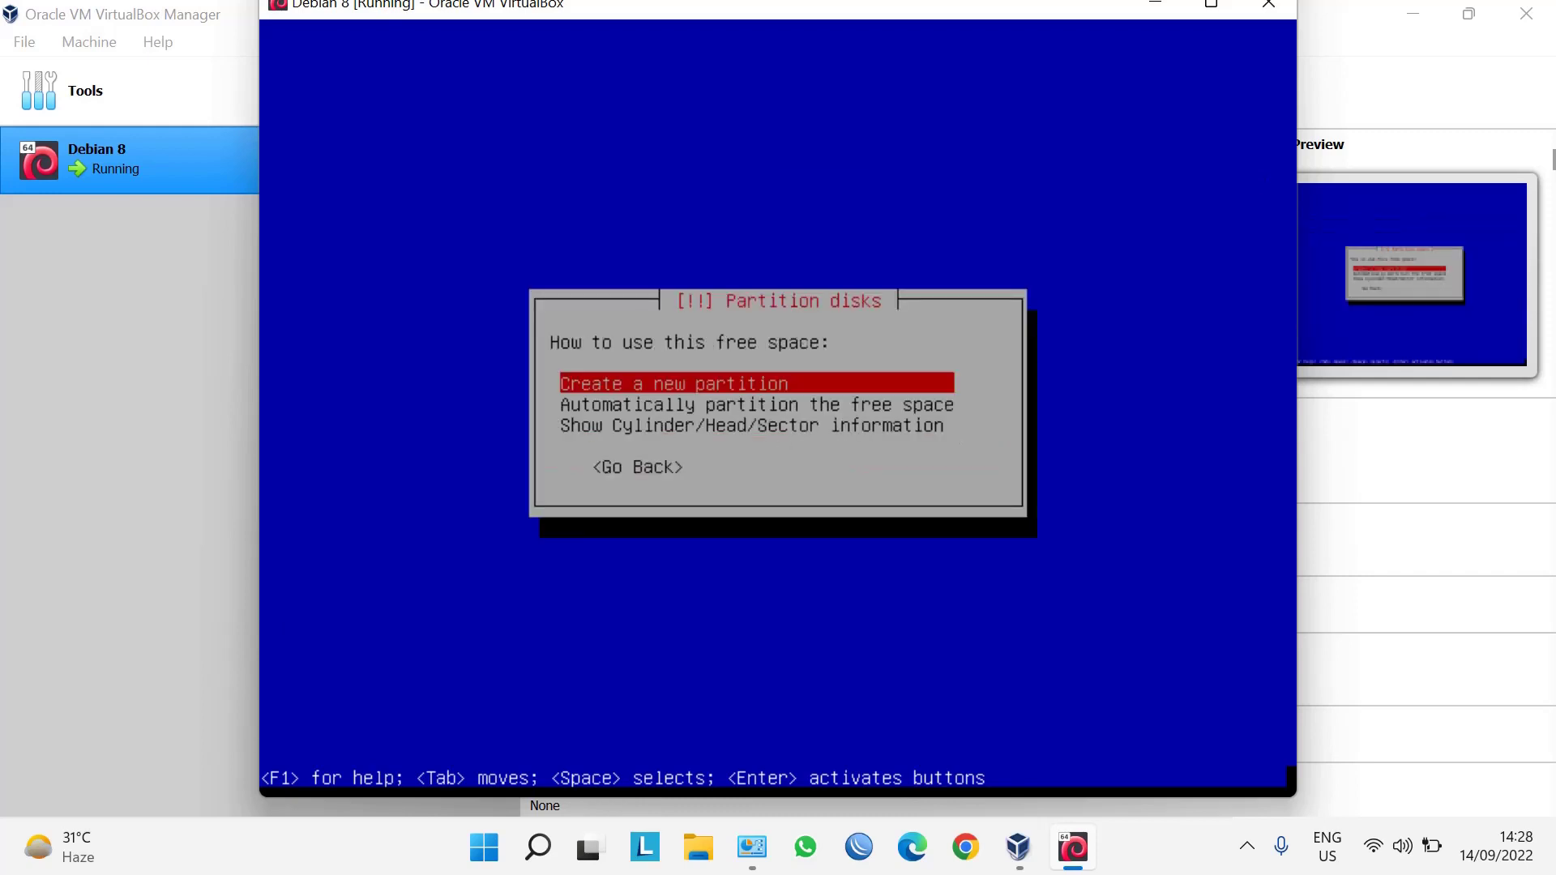
pyautogui.press('Return')
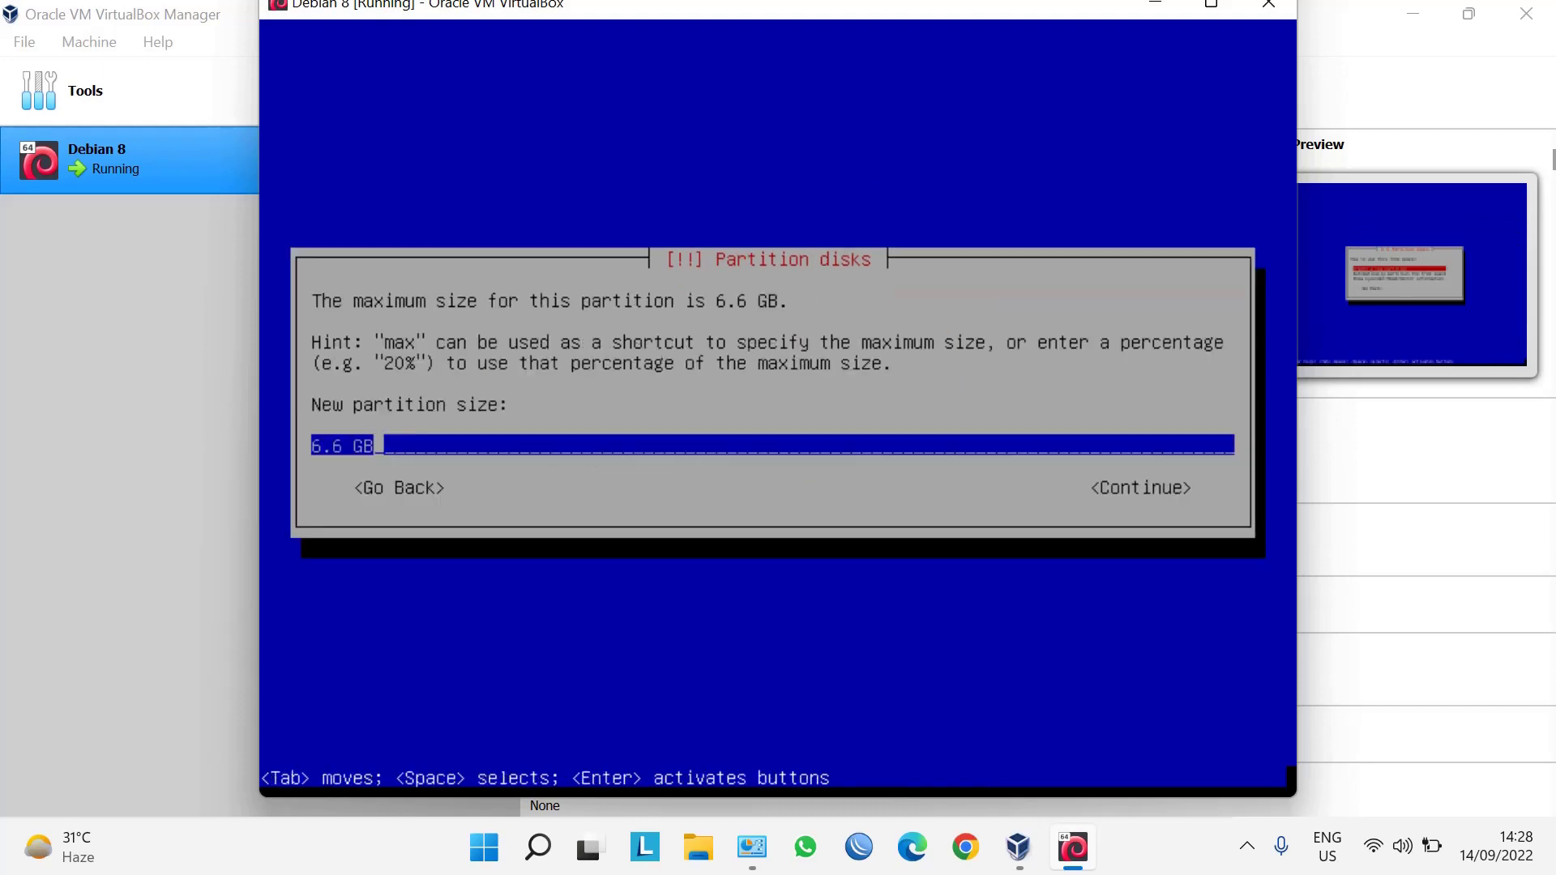
pyautogui.press('Tab')
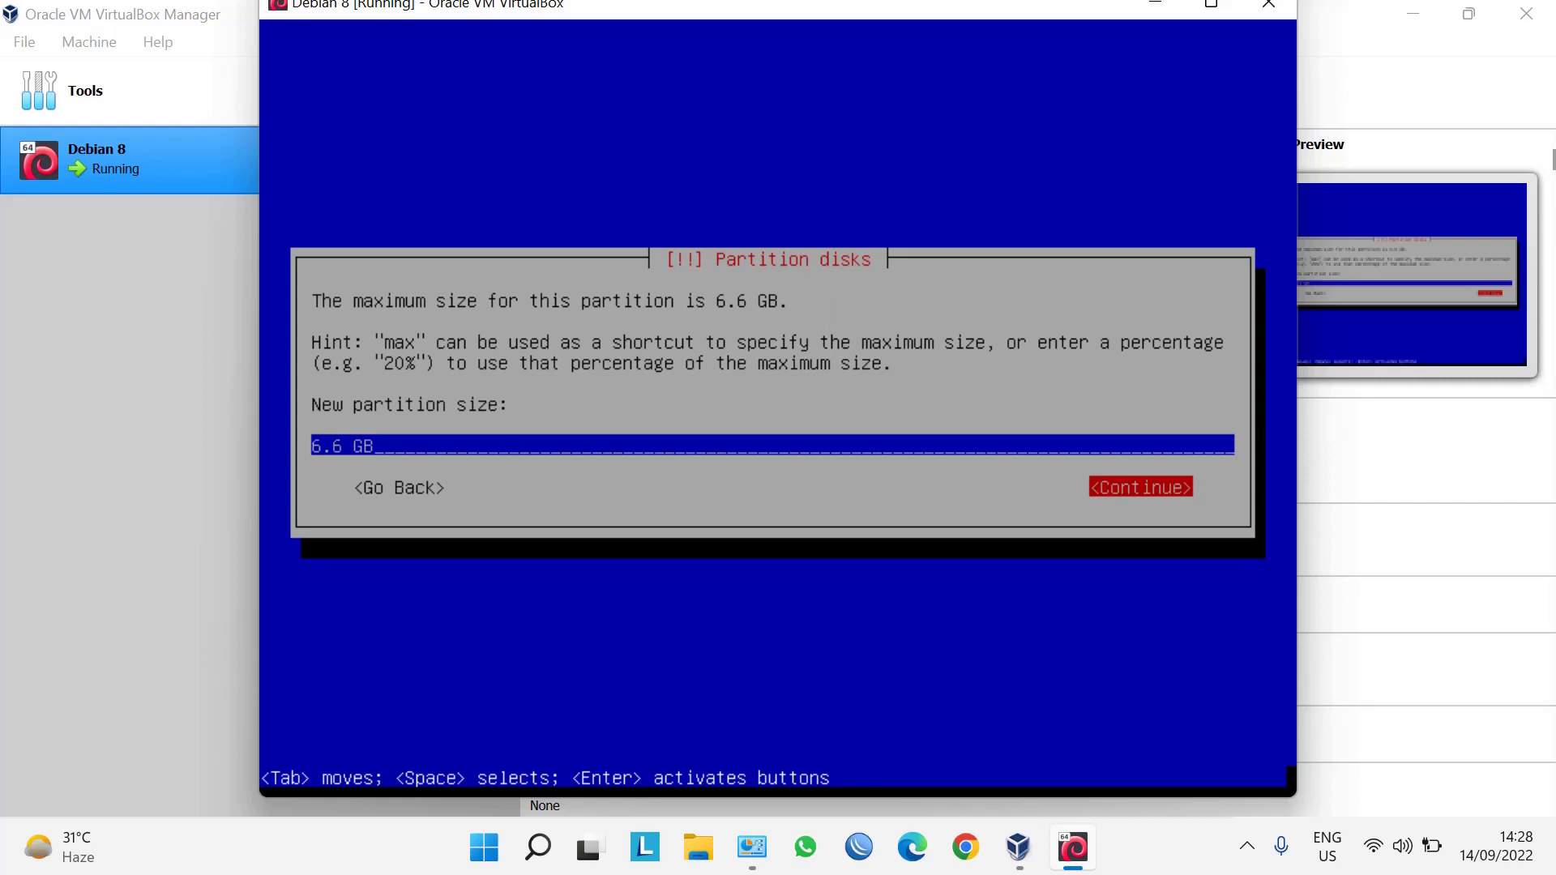
pyautogui.press('Return')
pyautogui.press('Up')
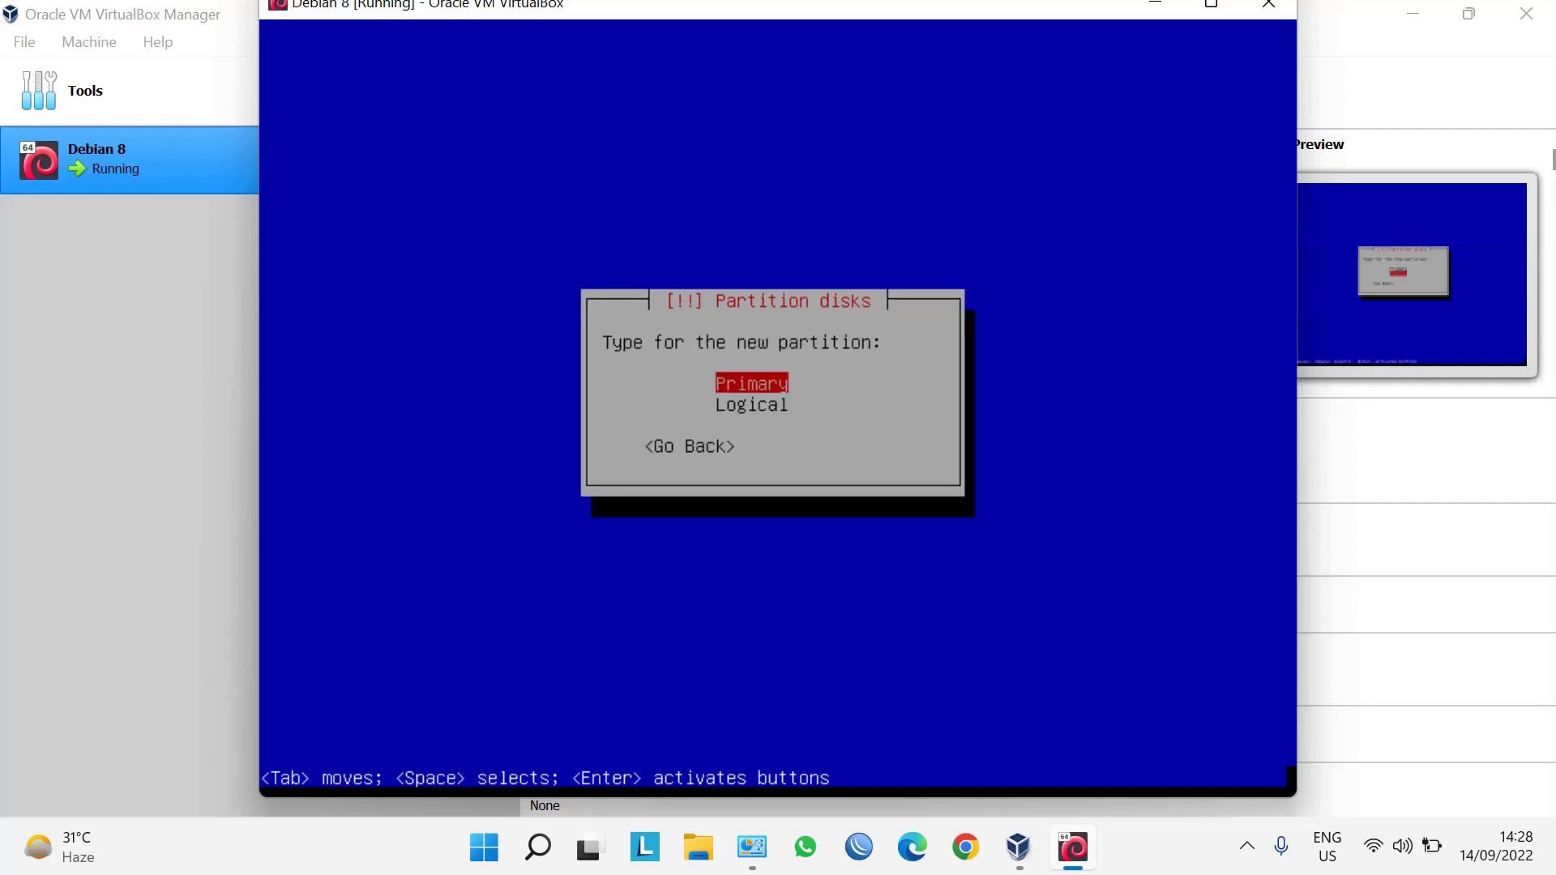
pyautogui.press('Return')
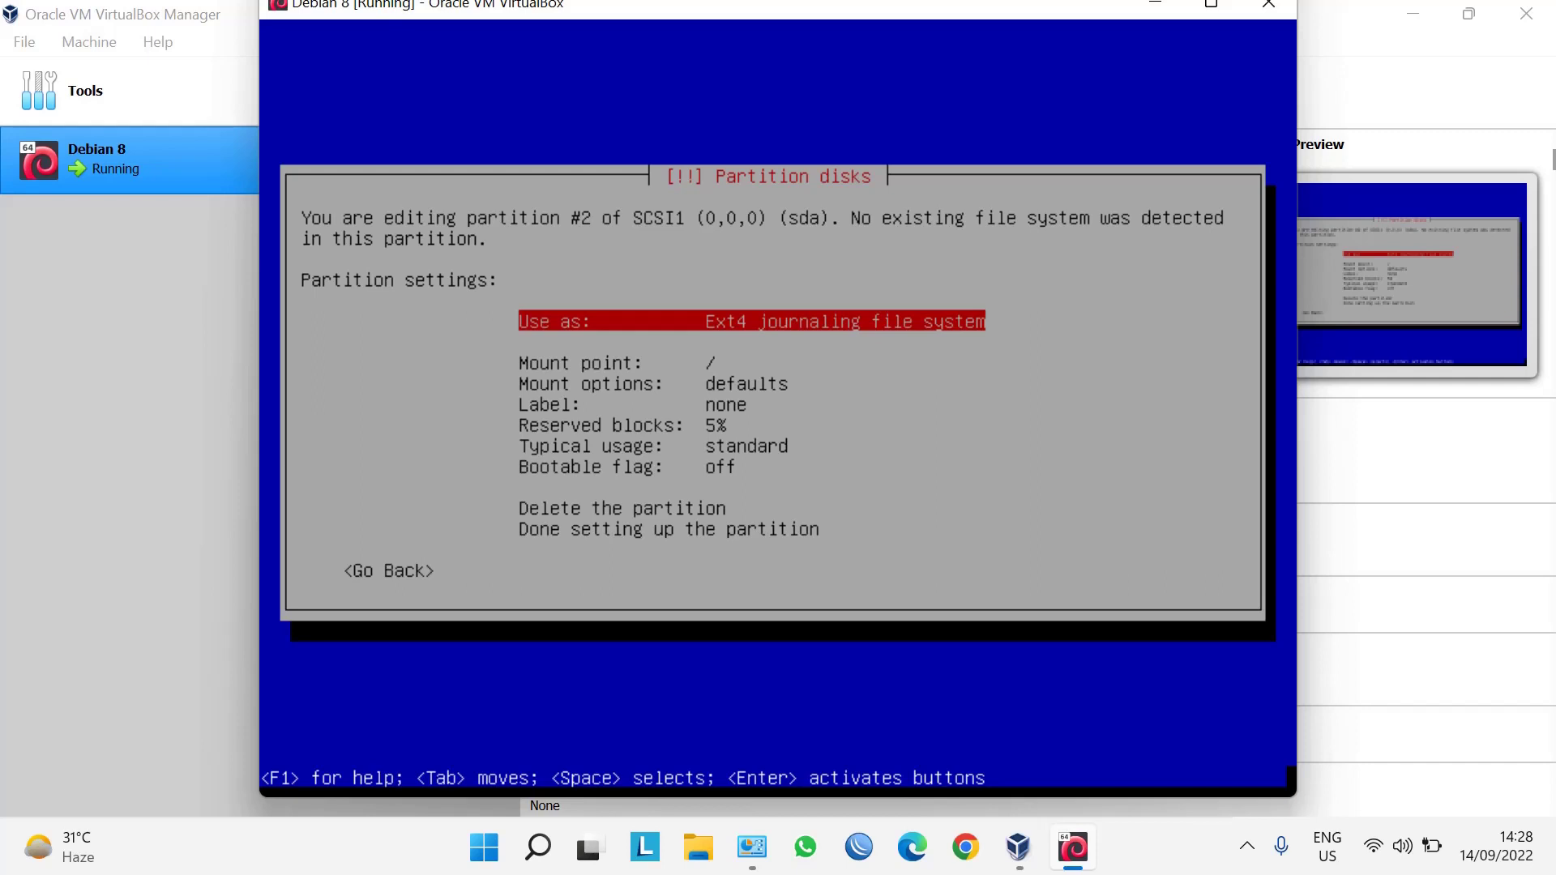
pyautogui.press('Down')
pyautogui.press('Down')
pyautogui.press('Down')
pyautogui.press('Down')
pyautogui.press('Down')
pyautogui.press('Down')
pyautogui.press('Down')
pyautogui.press('Down')
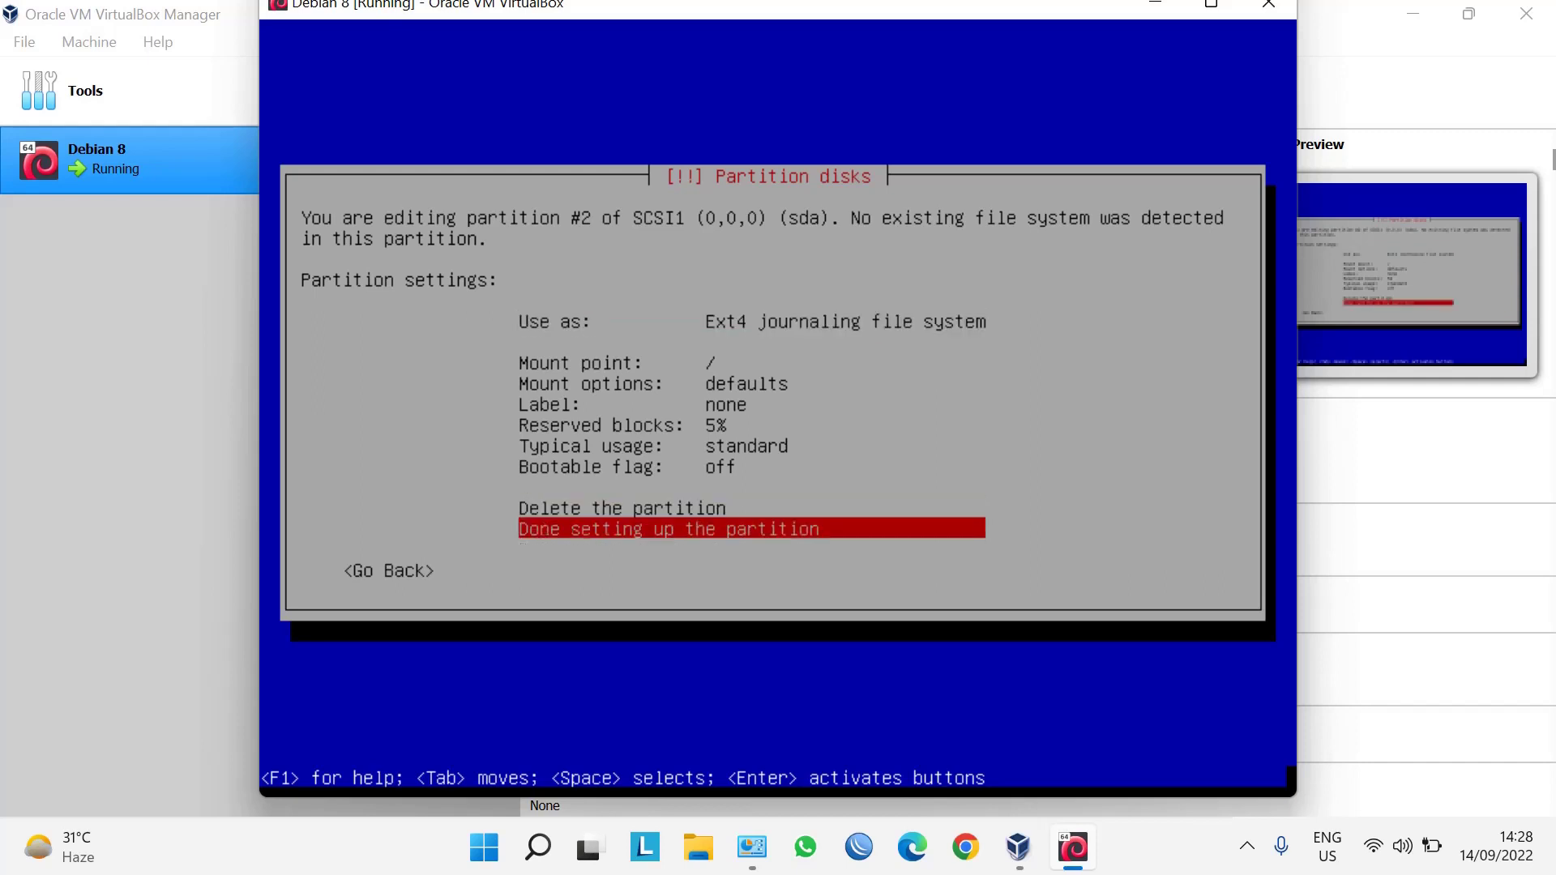
pyautogui.press('Return')
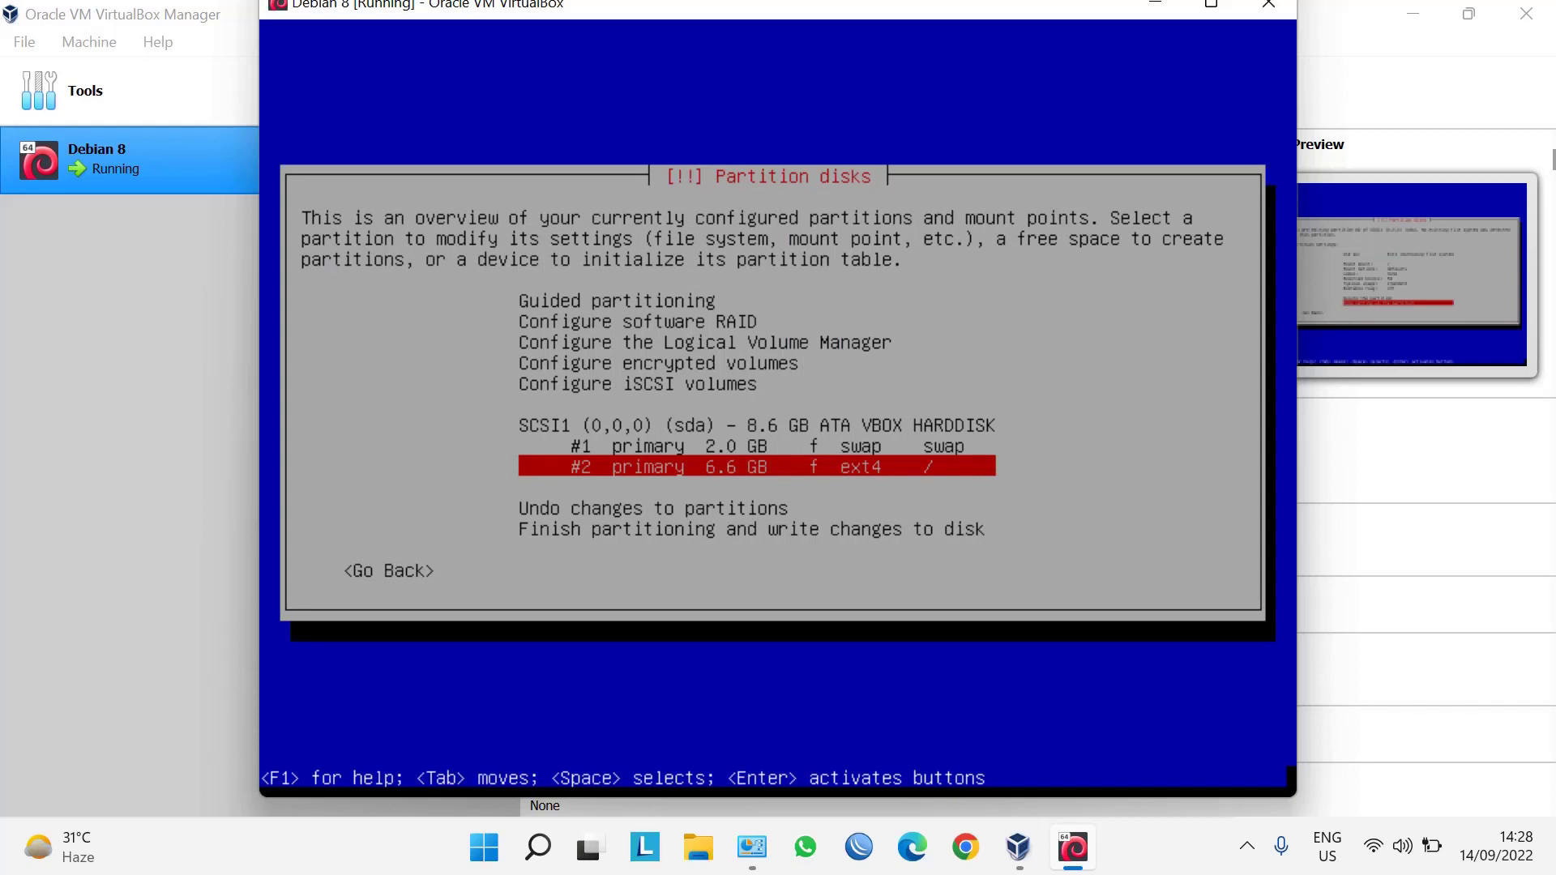
# Finish partitioning and confirm Yes to write the swap and ext4 partitions to disk.
pyautogui.press('Down')
pyautogui.press('Down')
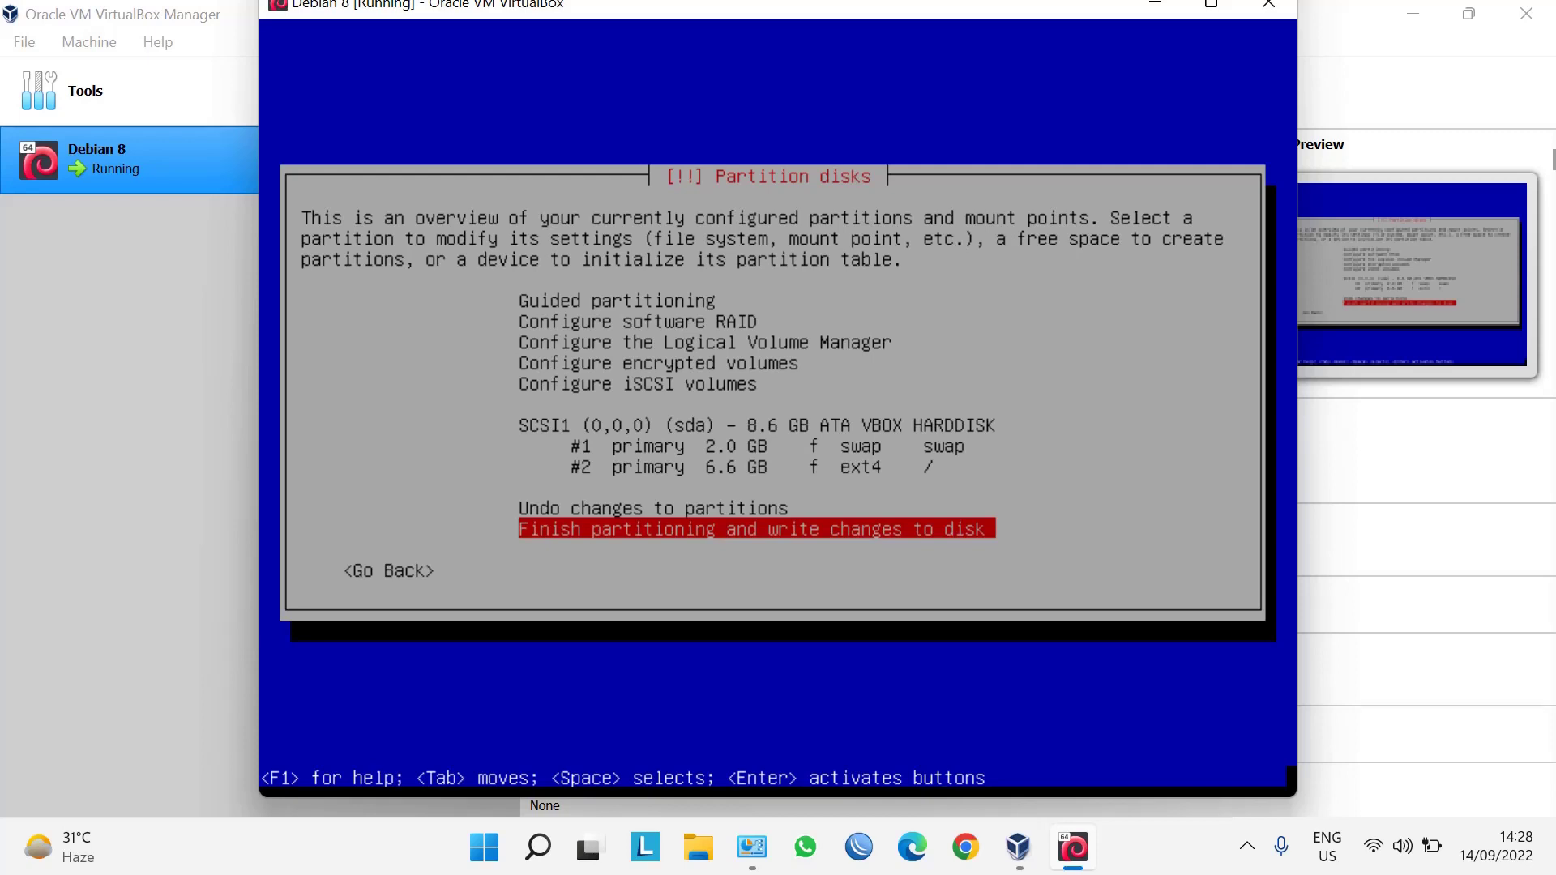
pyautogui.press('Return')
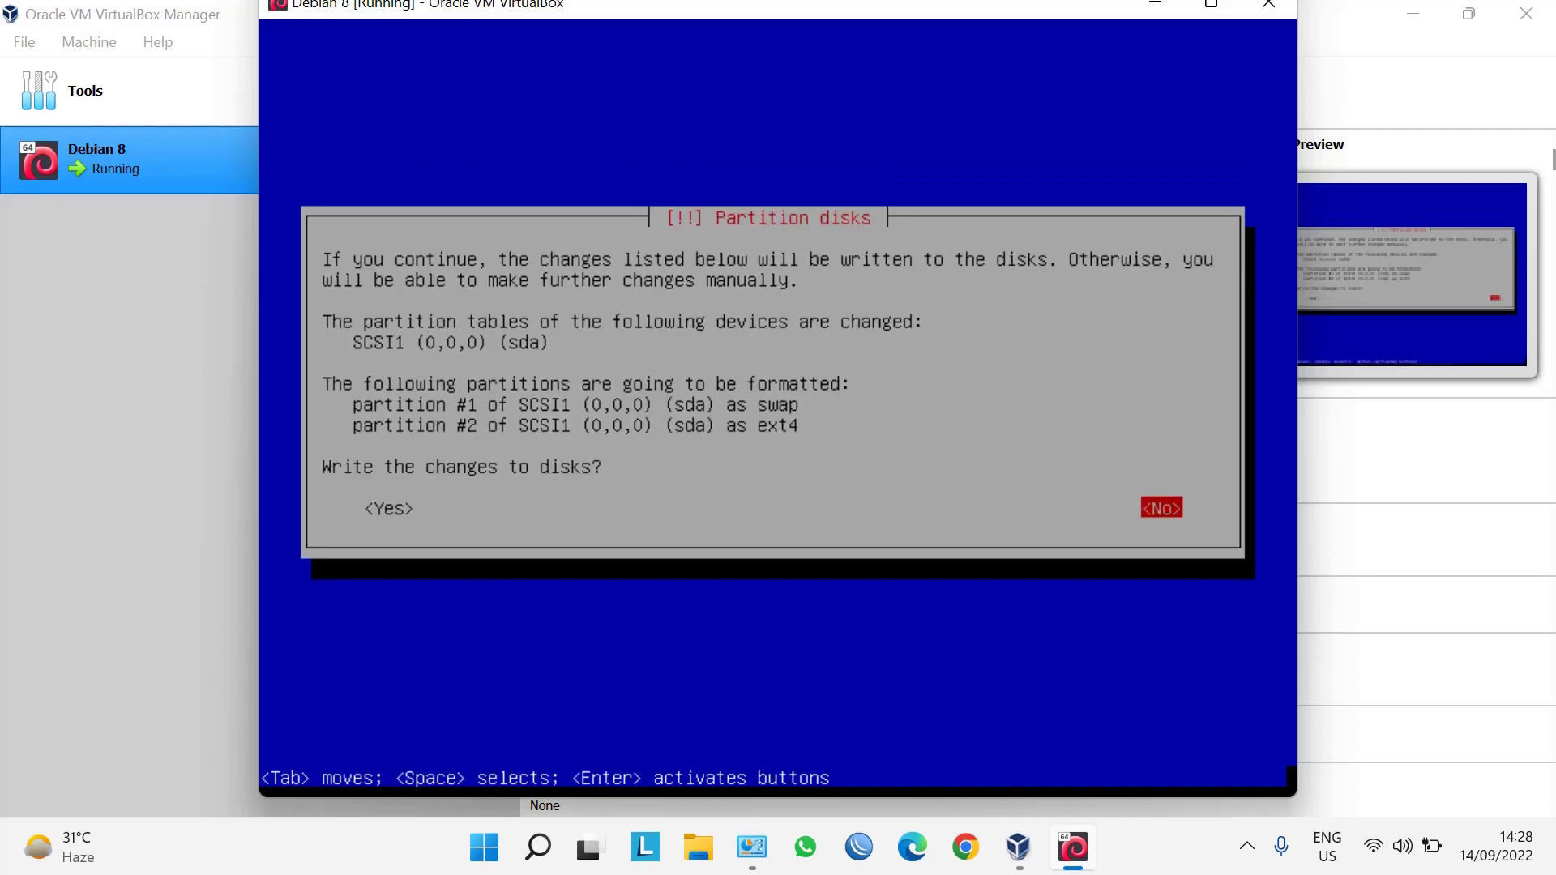
pyautogui.press('Tab')
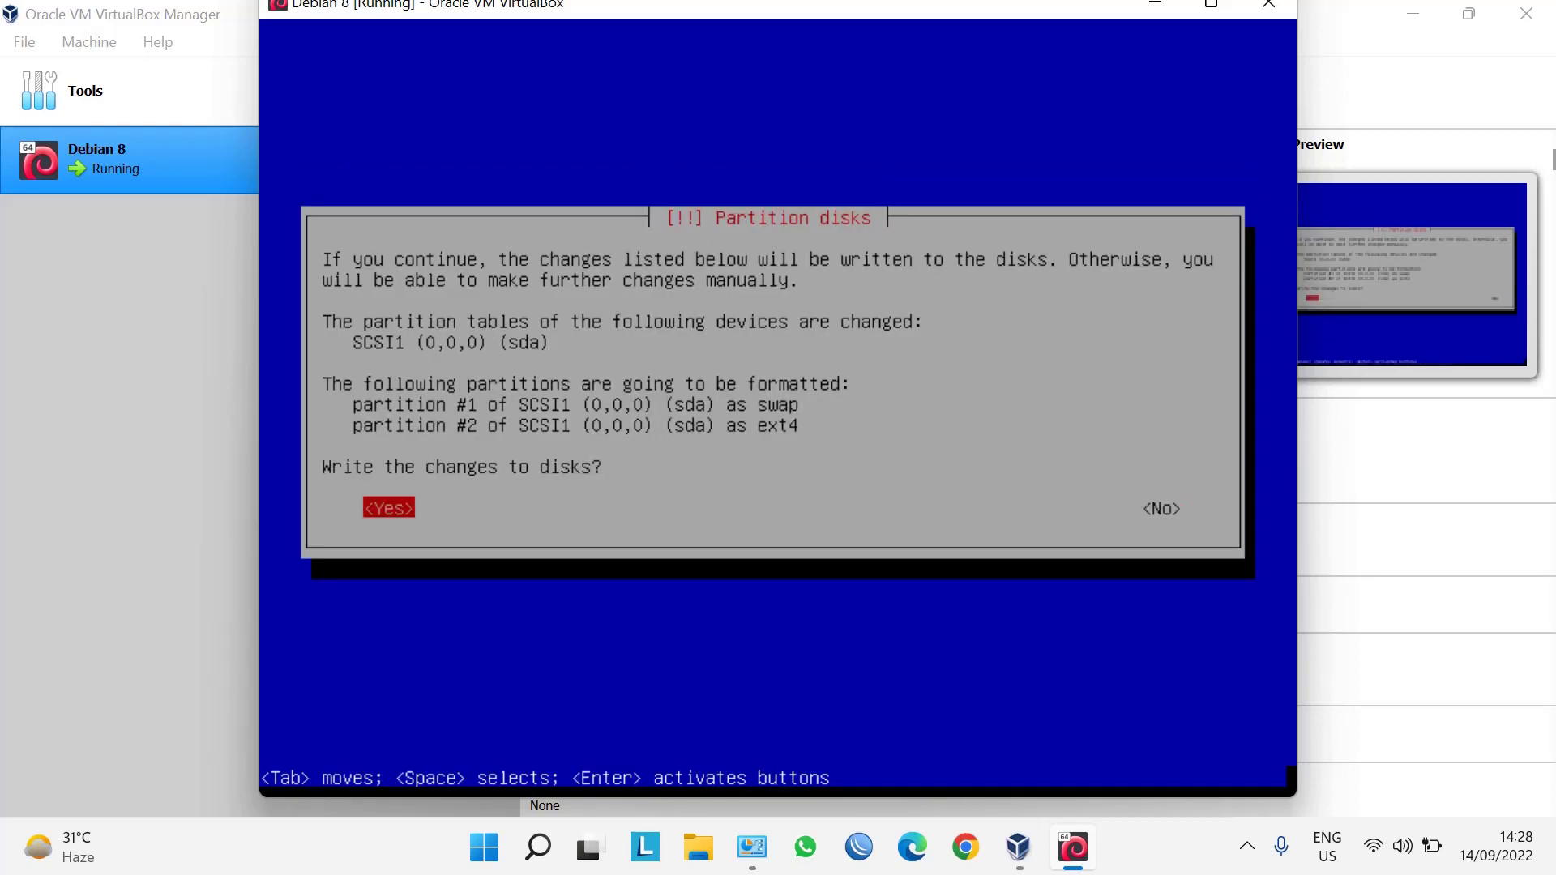
pyautogui.press('Return')
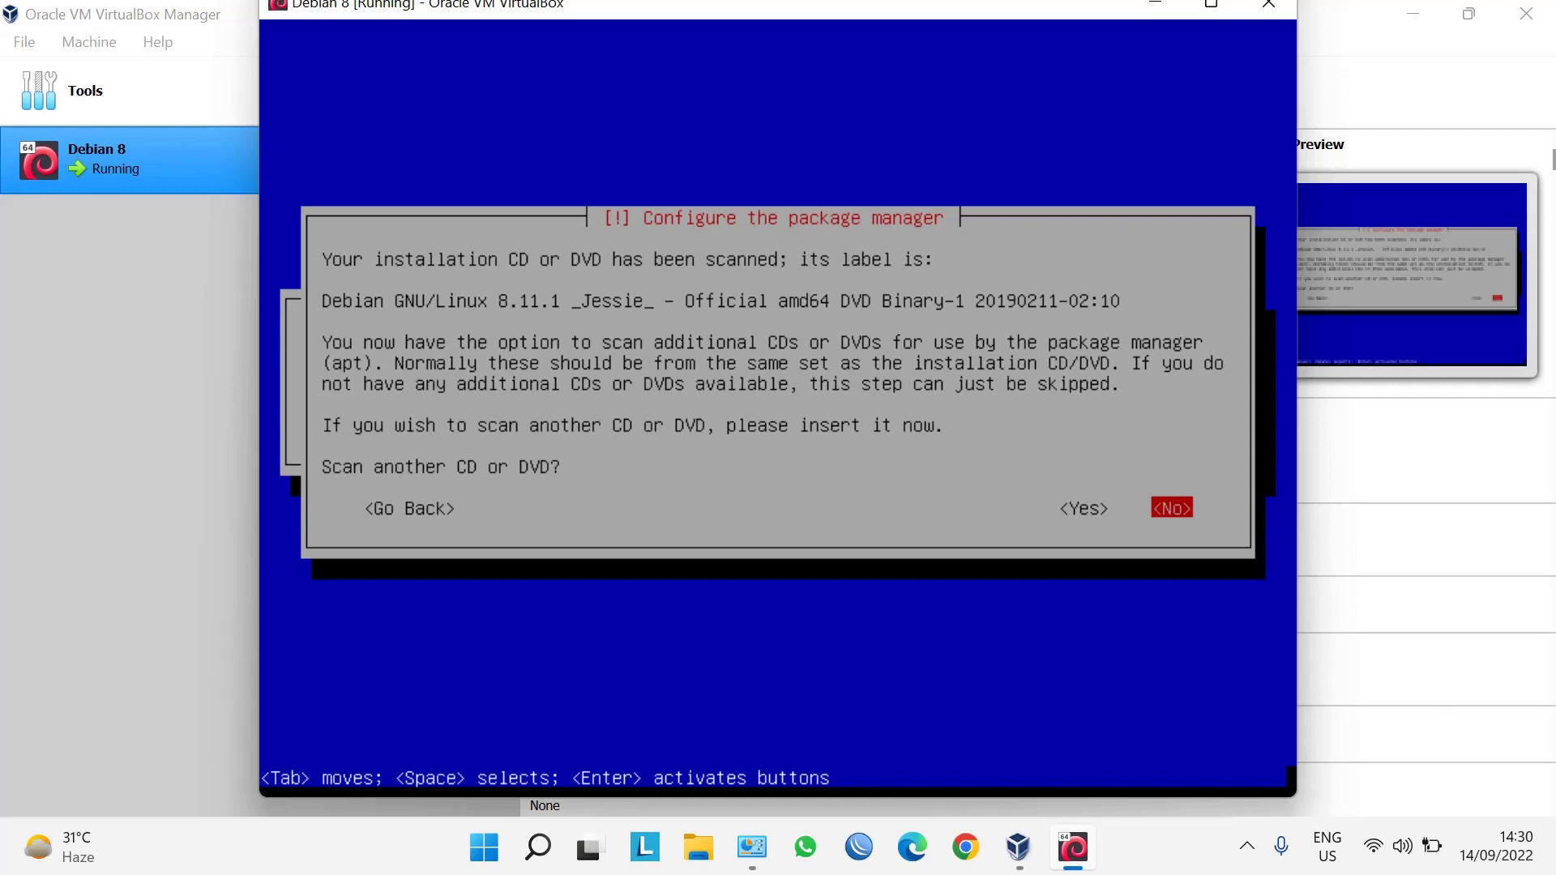
# Answer No to scanning another DVD, using a network mirror, and the popularity-contest survey.
pyautogui.press('Return')
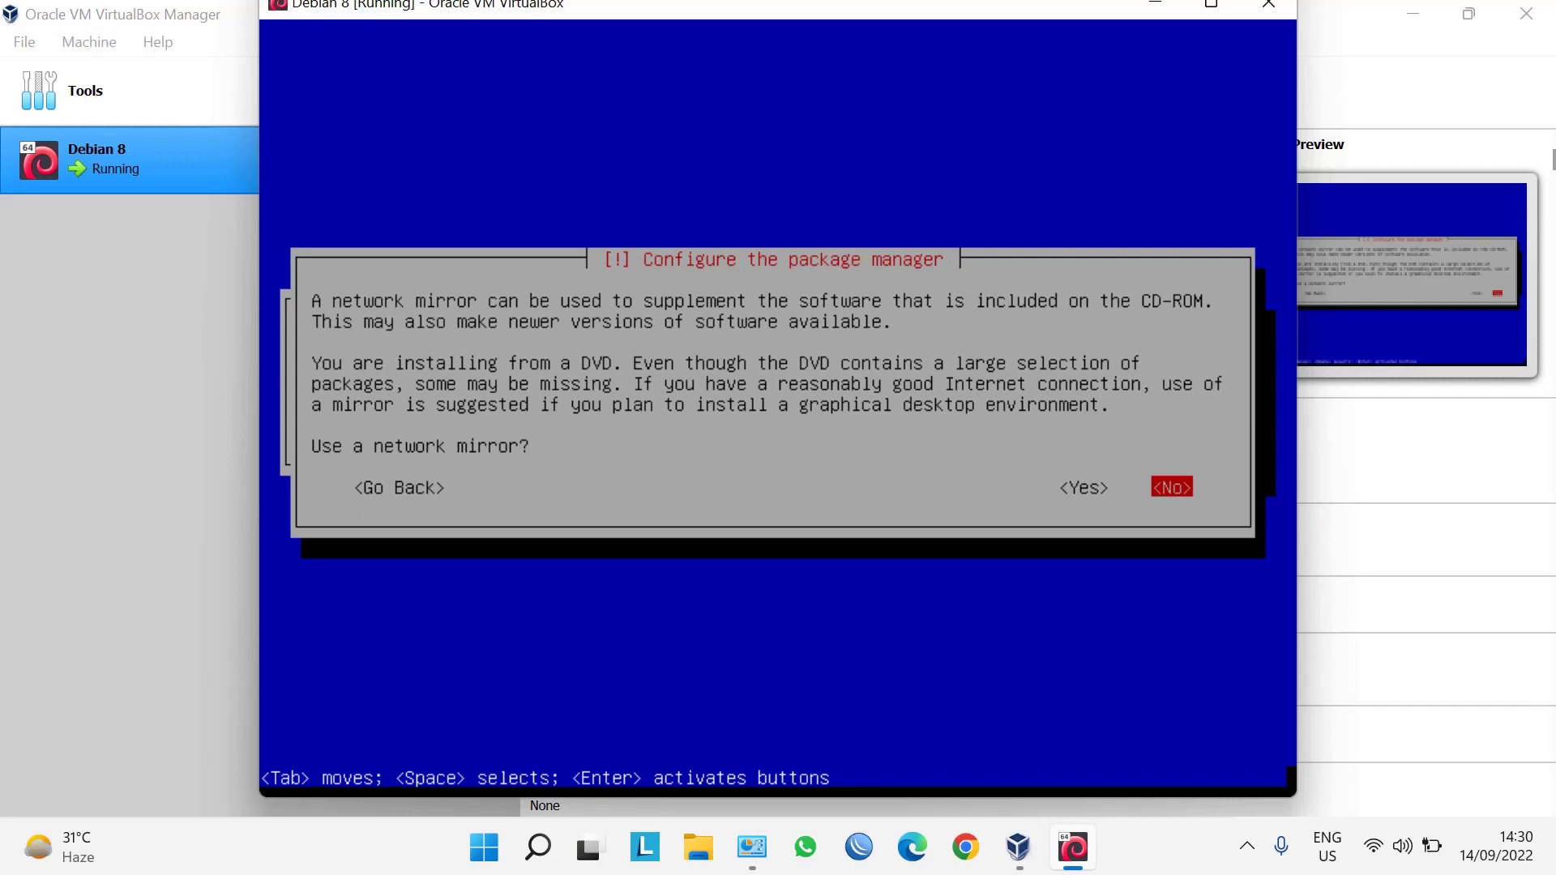
pyautogui.press('Return')
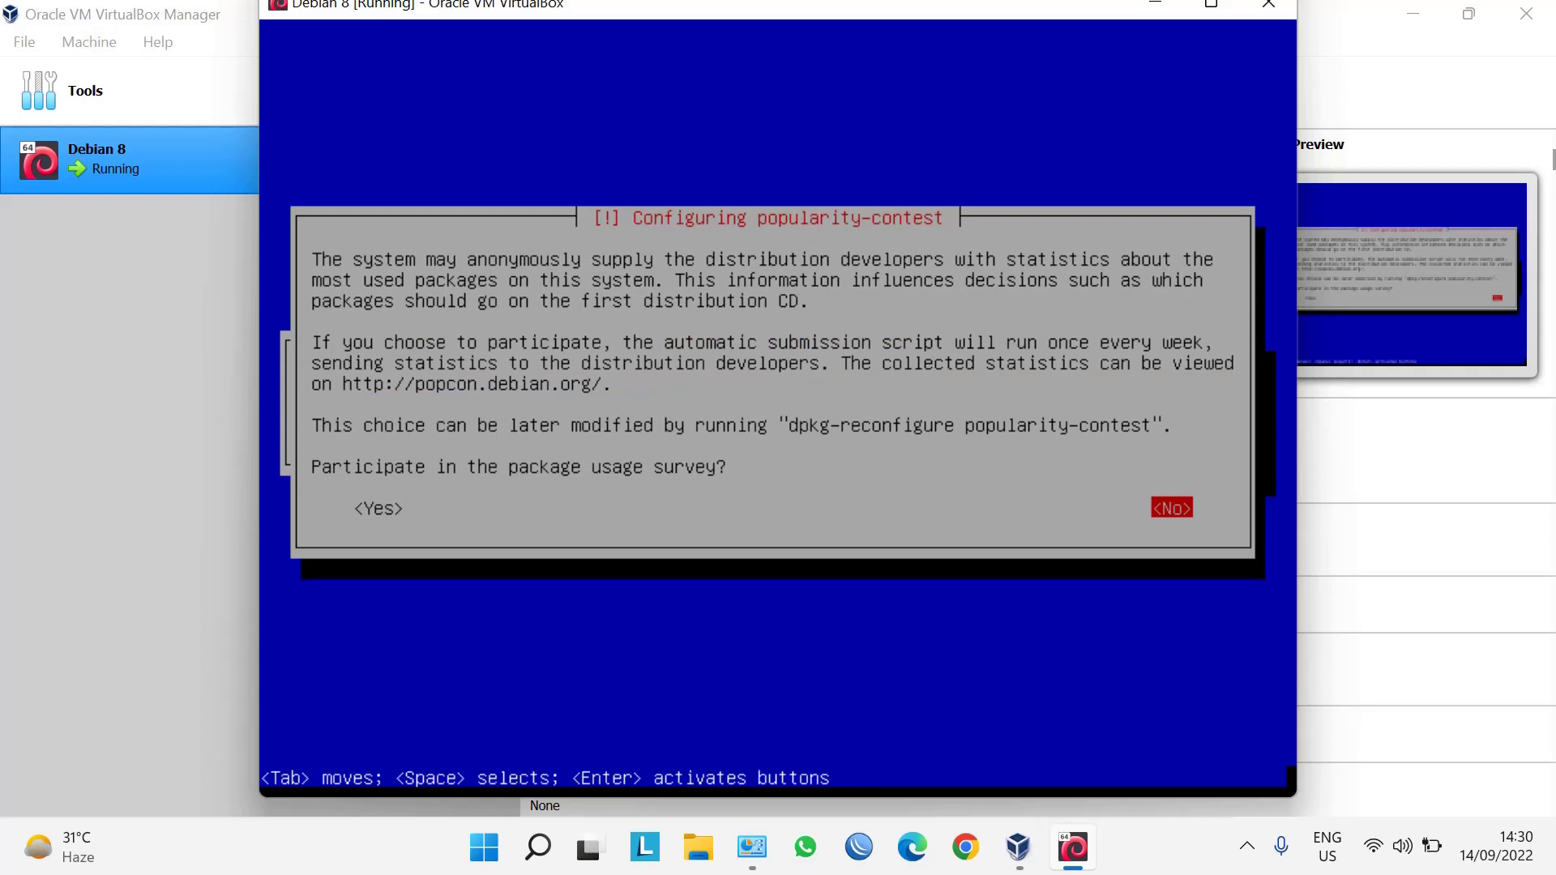
pyautogui.press('Return')
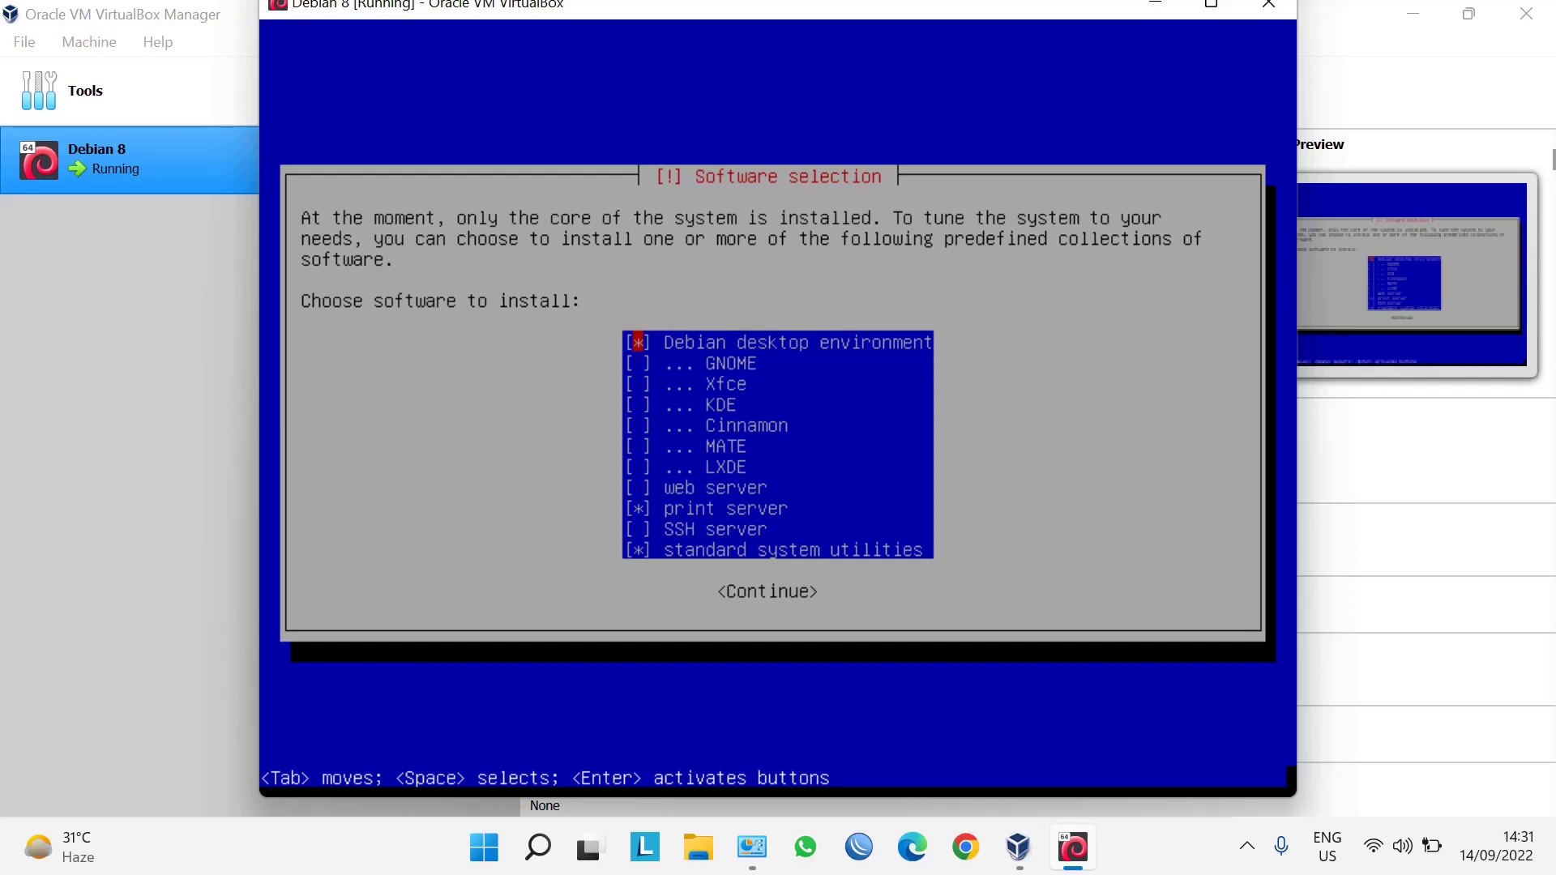
# Untick print server in Software selection and continue to install the remaining collections.
pyautogui.press('Down')
pyautogui.press('Down')
pyautogui.press('Down')
pyautogui.press('Down')
pyautogui.press('Down')
pyautogui.press('Down')
pyautogui.press('Down')
pyautogui.press('Down')
pyautogui.press('space')
pyautogui.press('Down')
pyautogui.press('Down')
pyautogui.press('Up')
pyautogui.press('Down')
pyautogui.press('Tab')
pyautogui.press('Return')
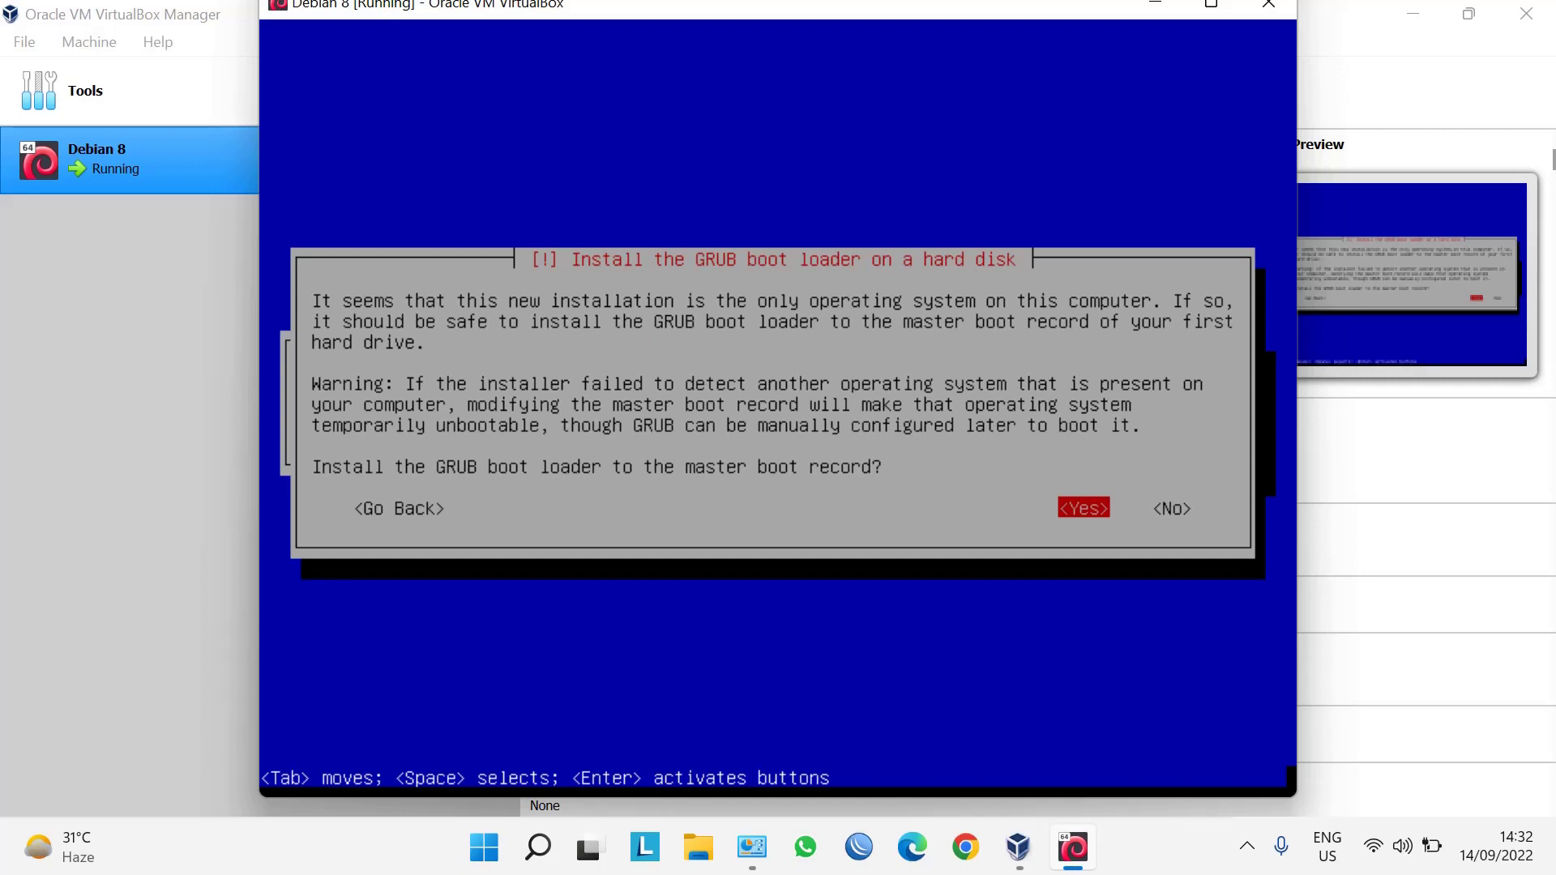
# Agree to install GRUB to the master boot record on /dev/sda.
pyautogui.press('Return')
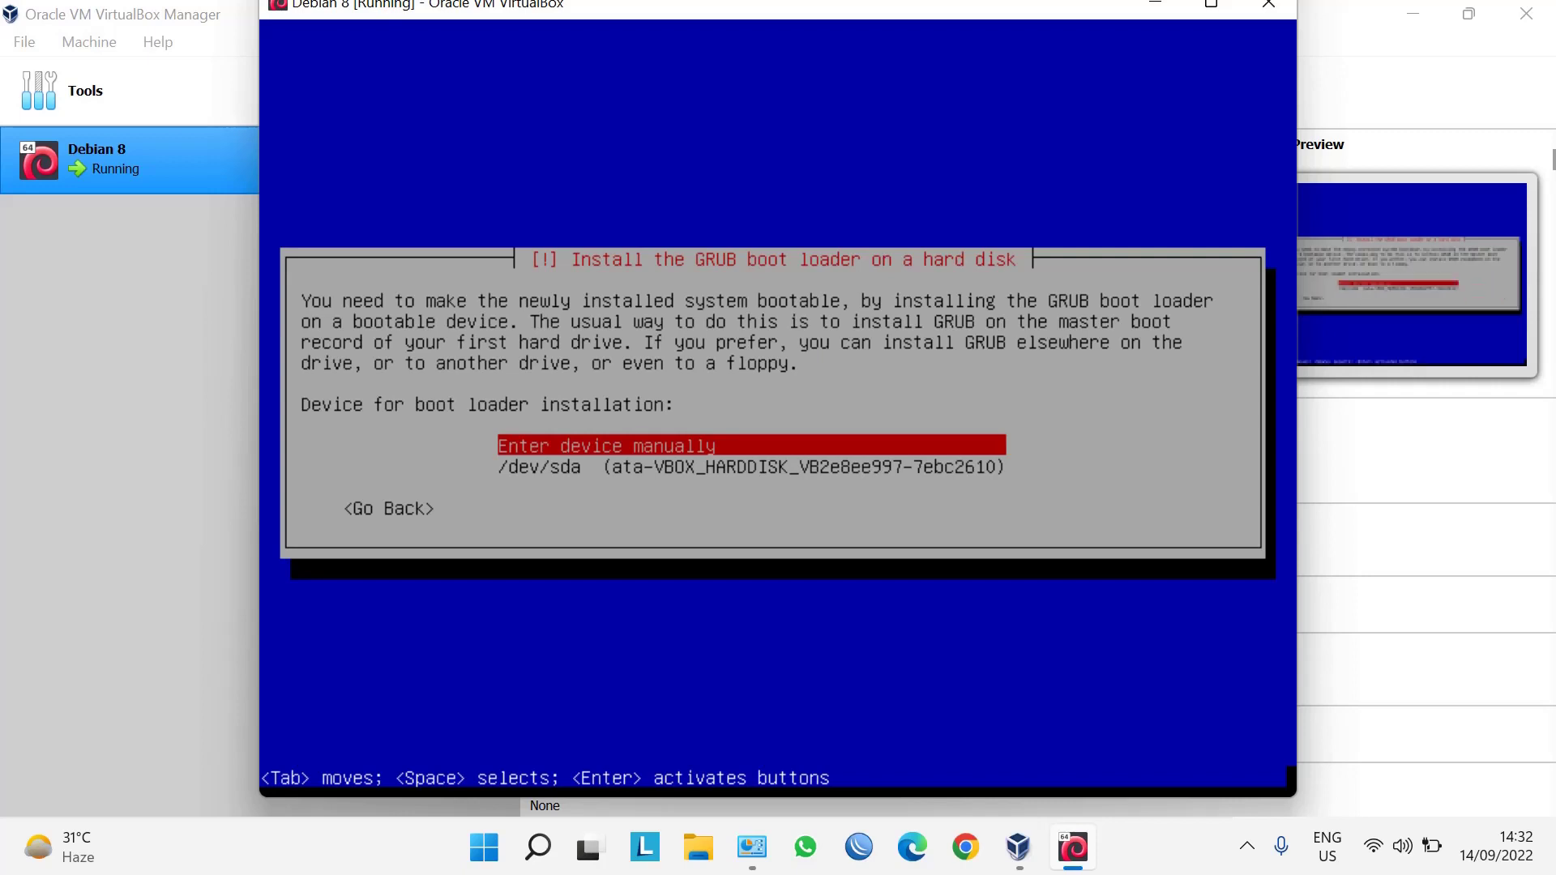
pyautogui.press('Down')
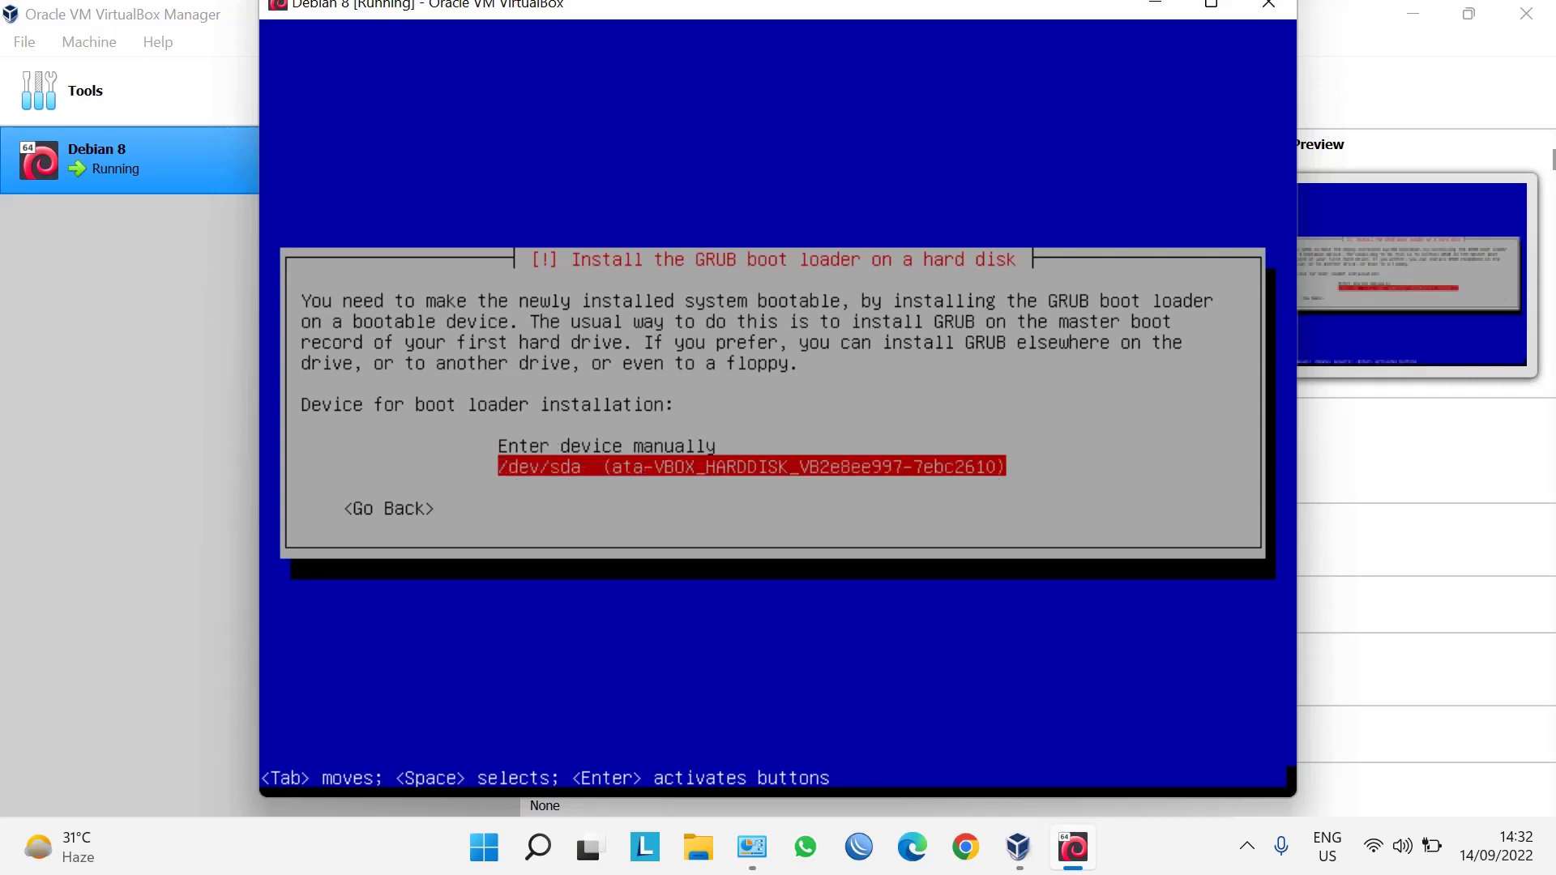
pyautogui.press('Return')
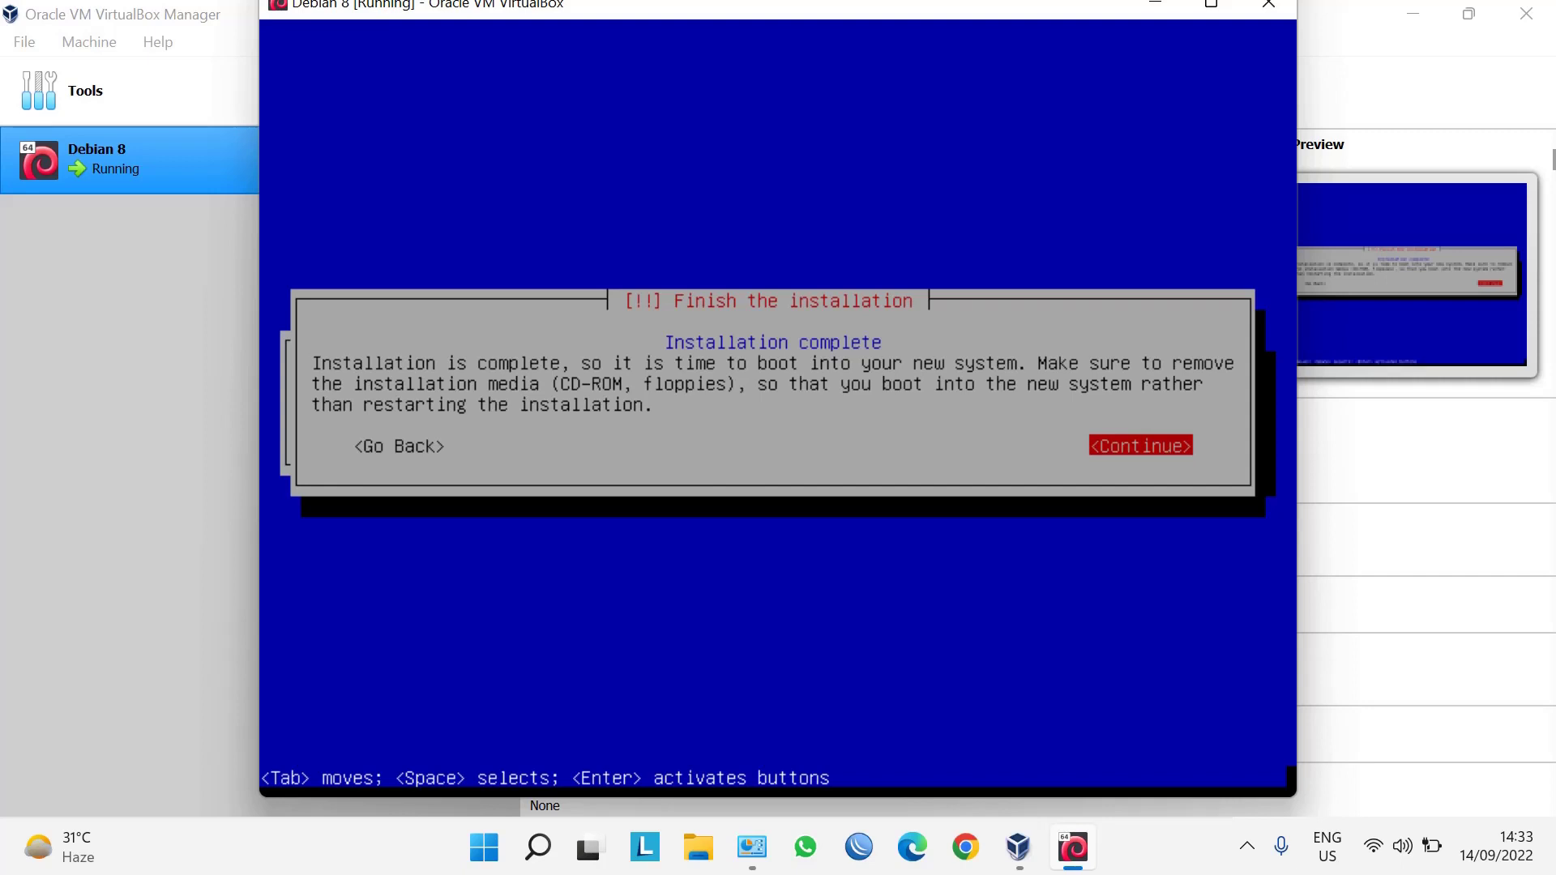
# Continue to reboot, then start Debian GNU/Linux from the GRUB menu.
pyautogui.press('Return')
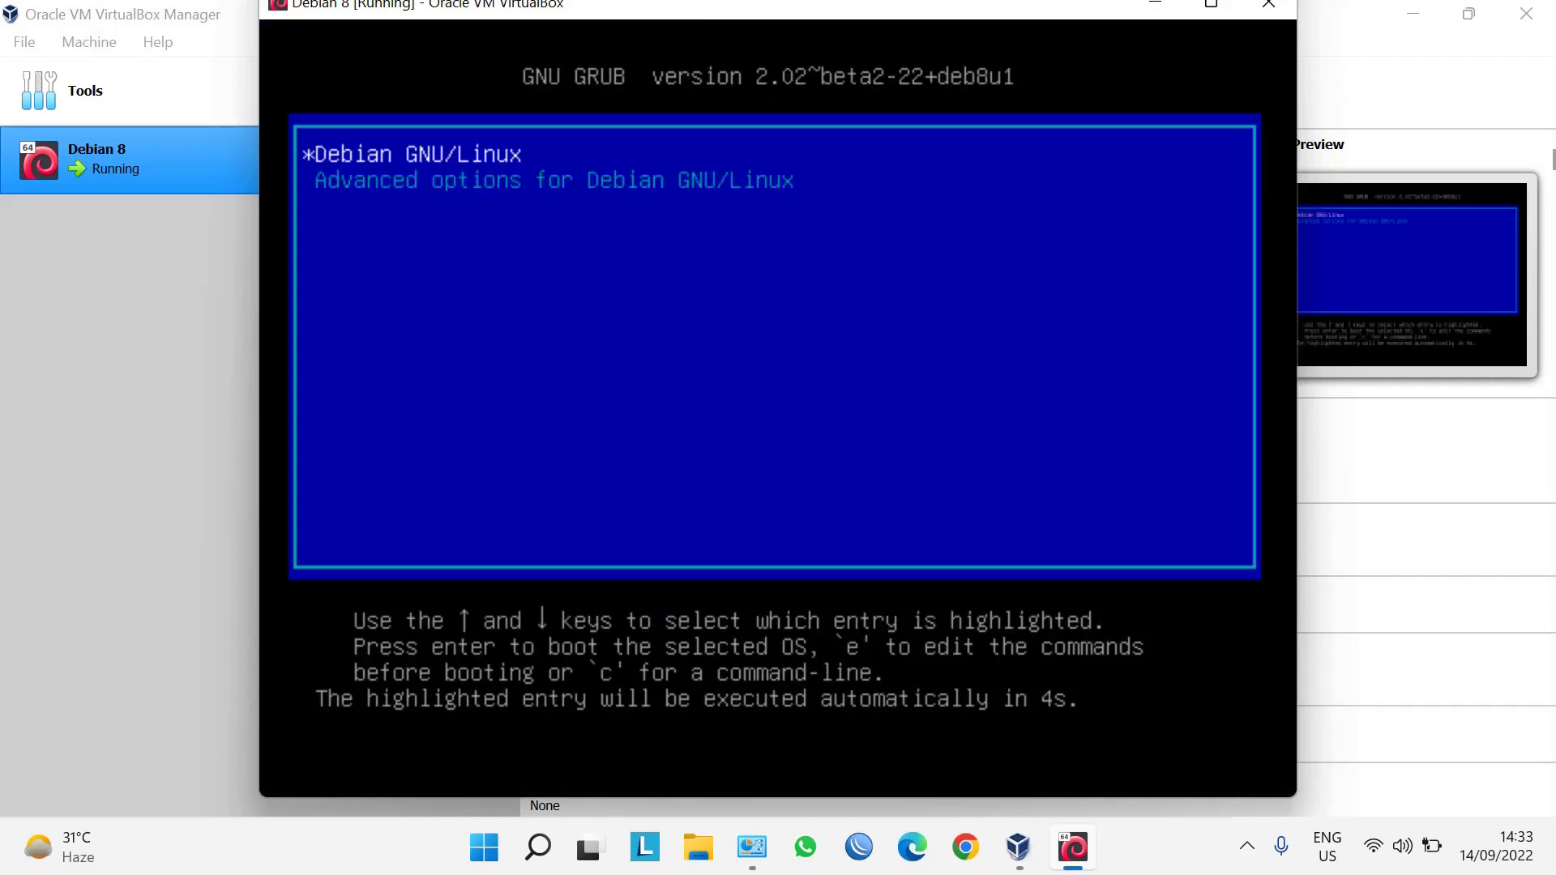
pyautogui.press('Return')
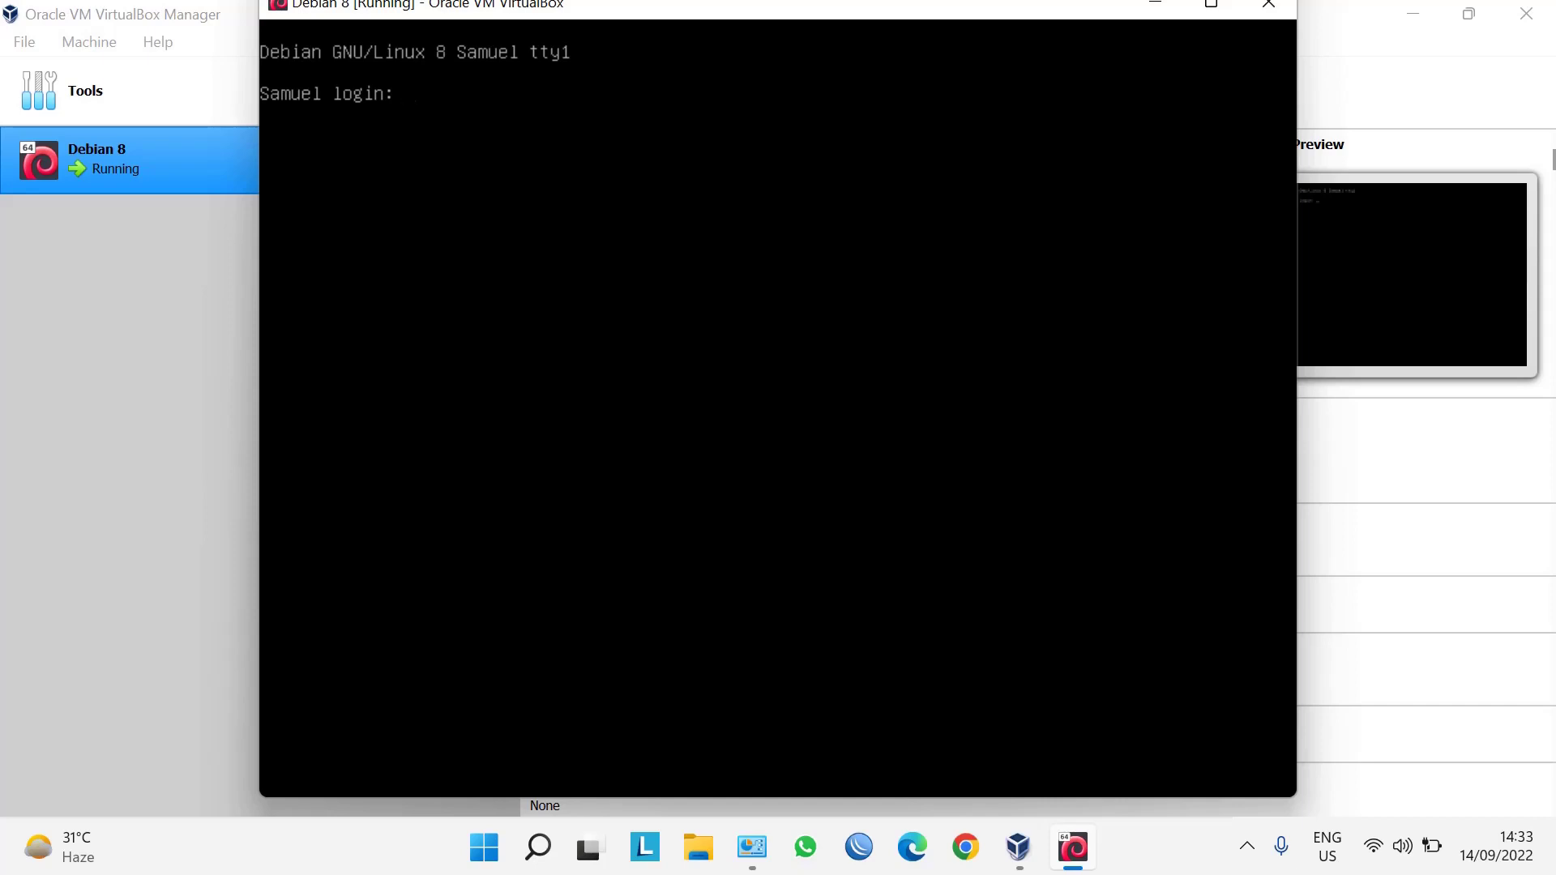
# Enter root as the login name at the Debian console prompt.
pyautogui.write('root')
pyautogui.press('Return')
pyautogui.press('Return')
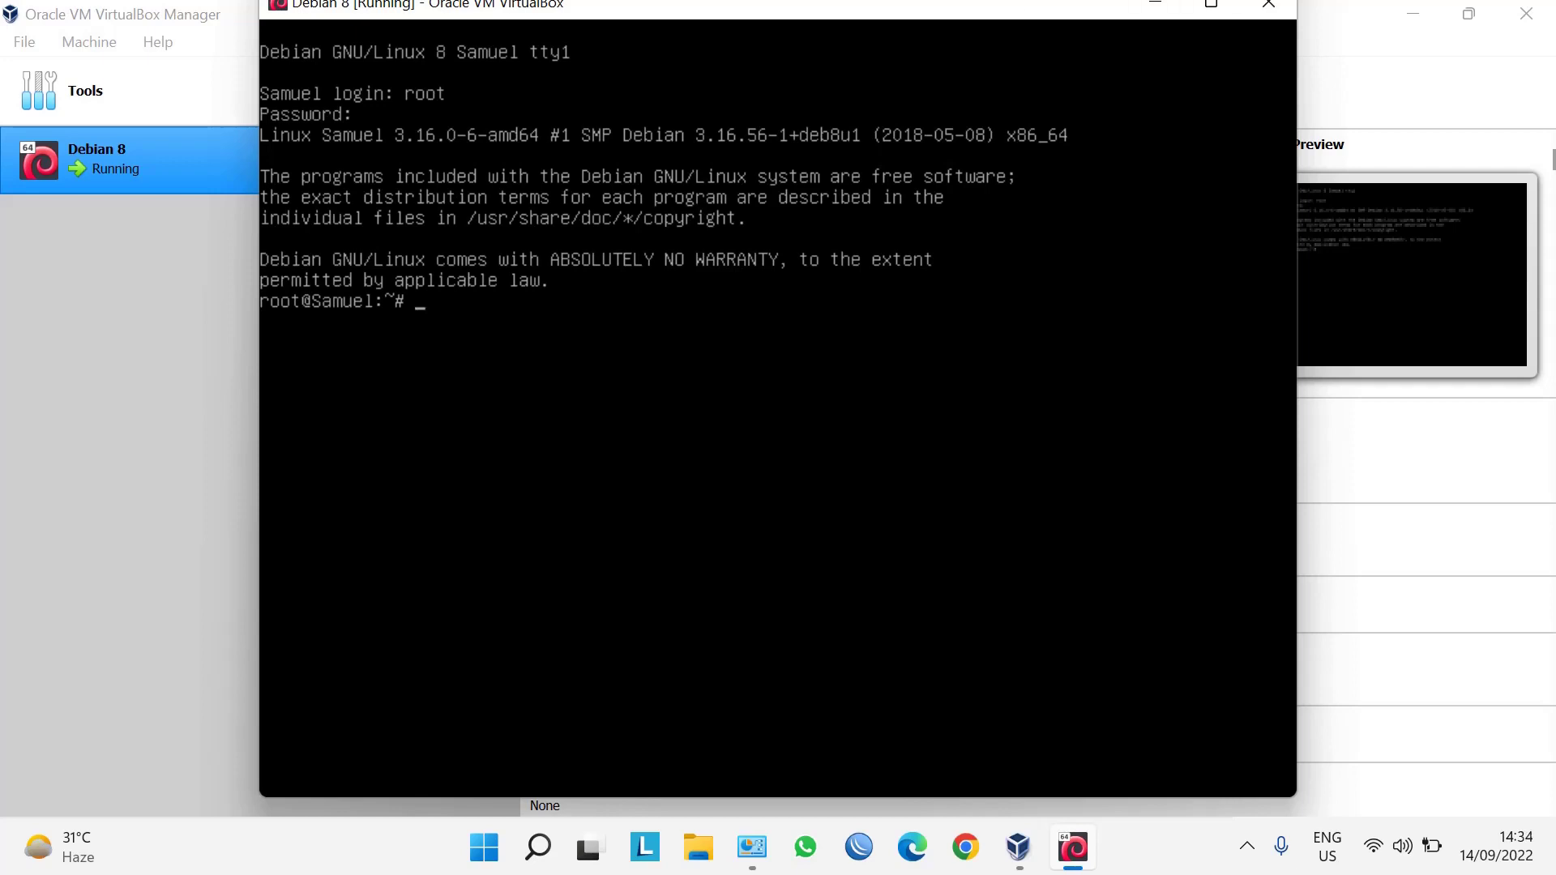
# Run ifconfig to show eth0 at 192.168.32.2, then reveal hidden taskbar tray icons.
pyautogui.write('ifconfig')
pyautogui.press('Return')
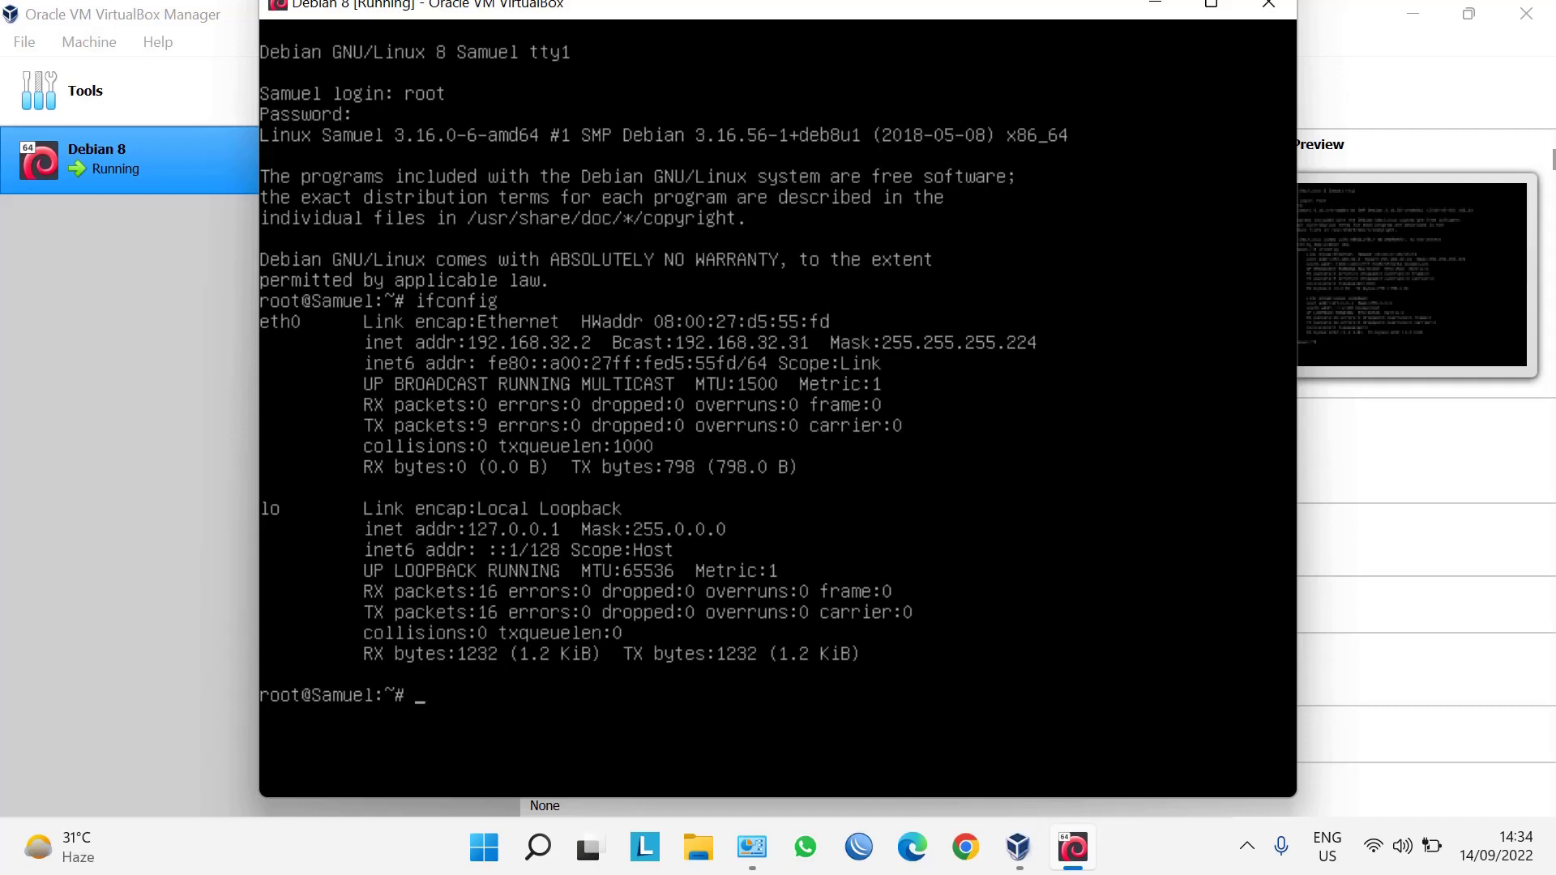
pyautogui.click(1247, 846)
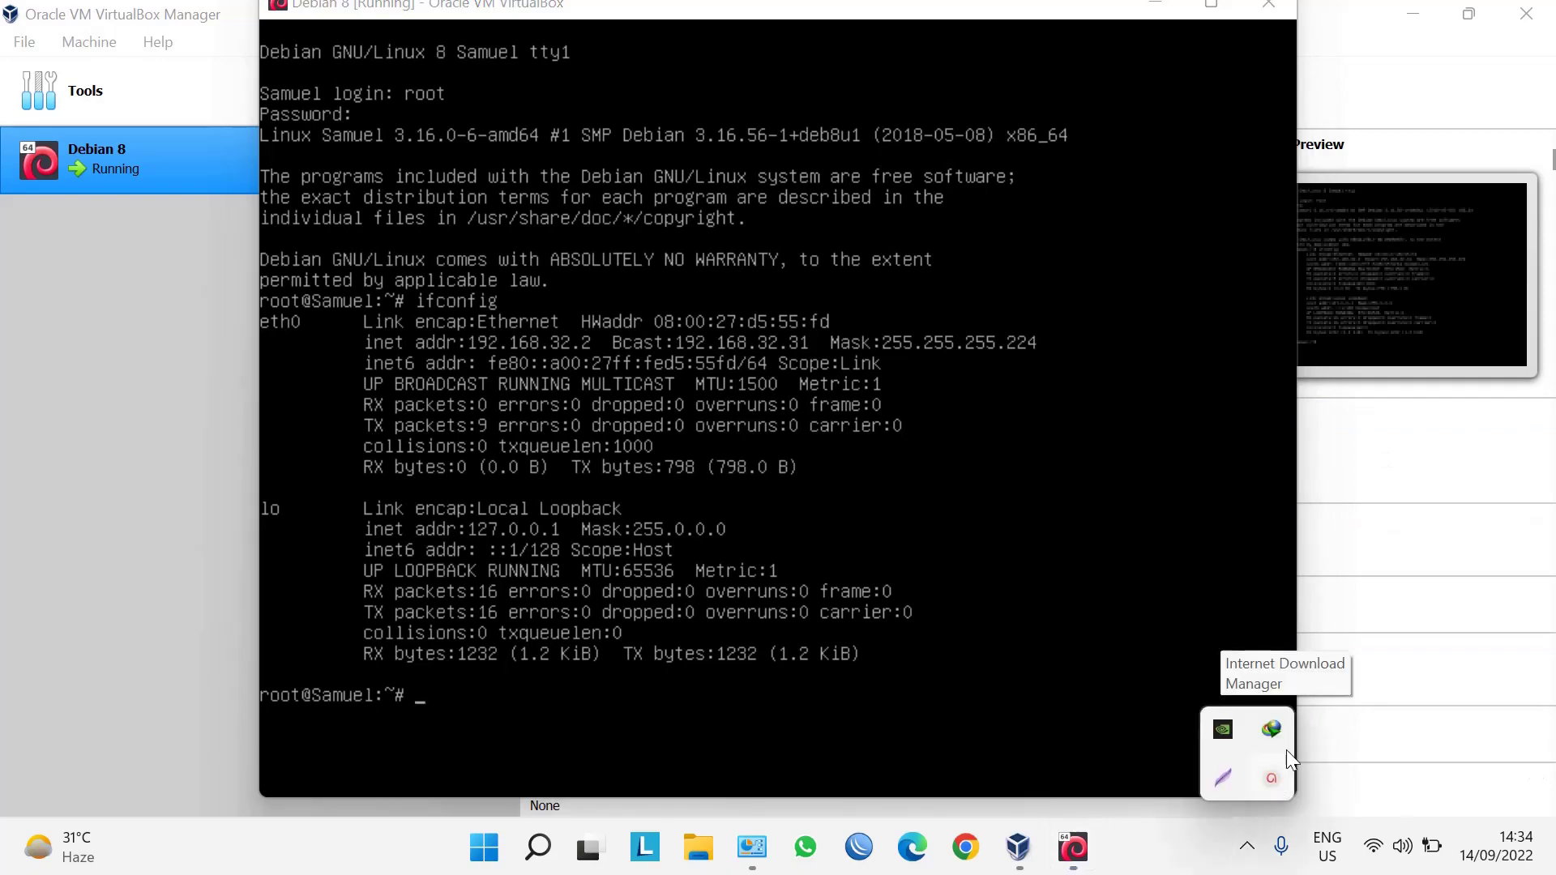